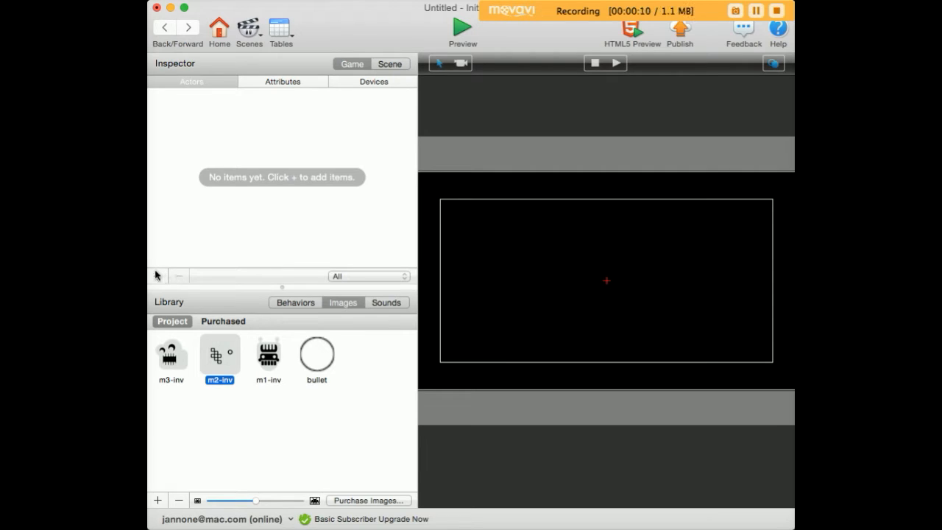
# Step: Add a new actor and name it HERO
pyautogui.click(158, 276)
pyautogui.click(196, 150)
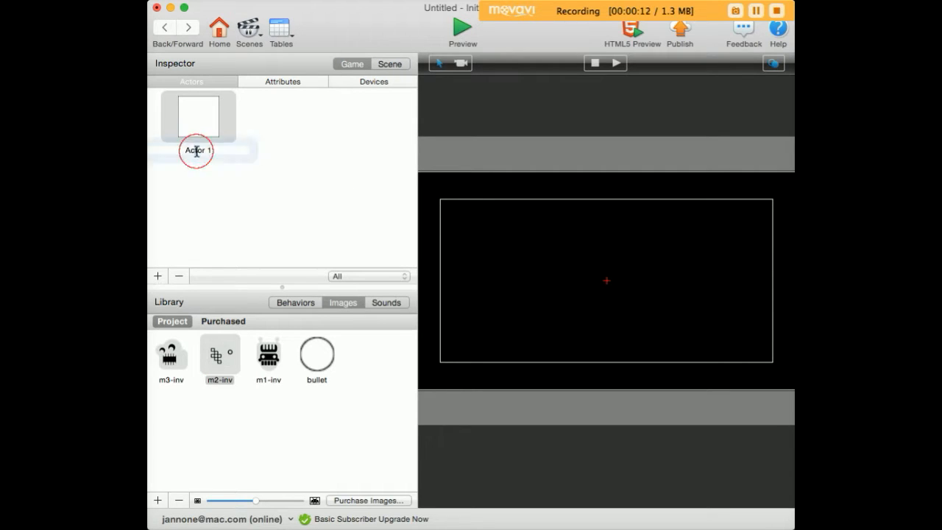
pyautogui.write('HE')
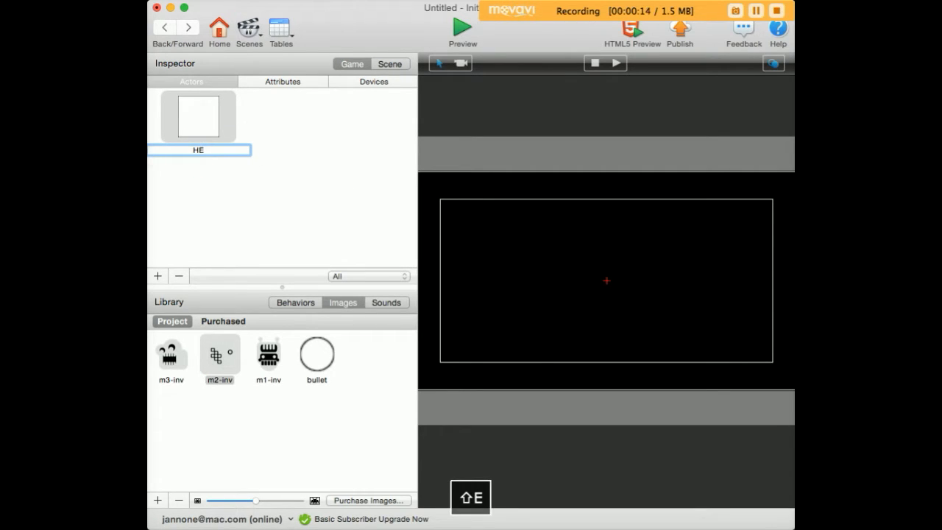
pyautogui.write('RO')
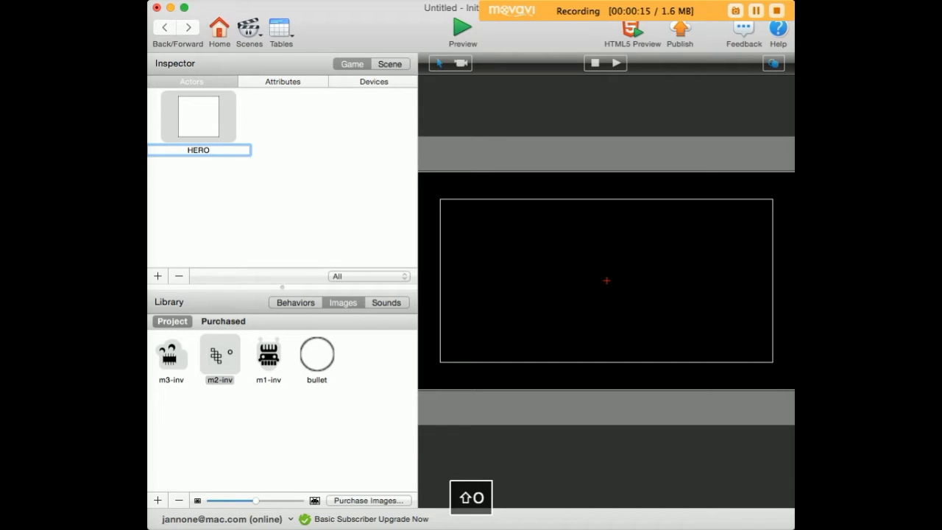
# Step: Place the m2-inv image in the scene as the HERO actor
pyautogui.click(258, 427)
pyautogui.moveTo(220, 357); pyautogui.dragTo(504, 266)
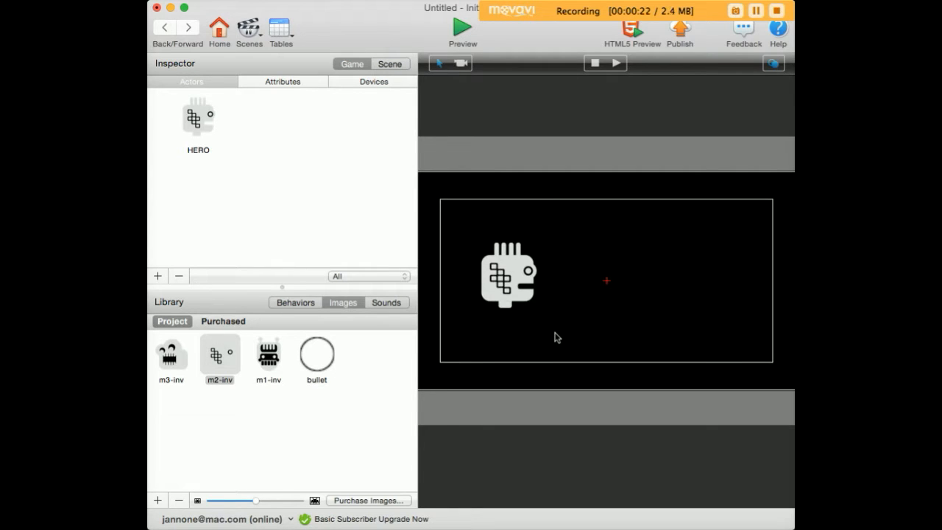
# Step: Open HERO's behaviors and create a rule that triggers when the right key is down
pyautogui.doubleClick(200, 119)
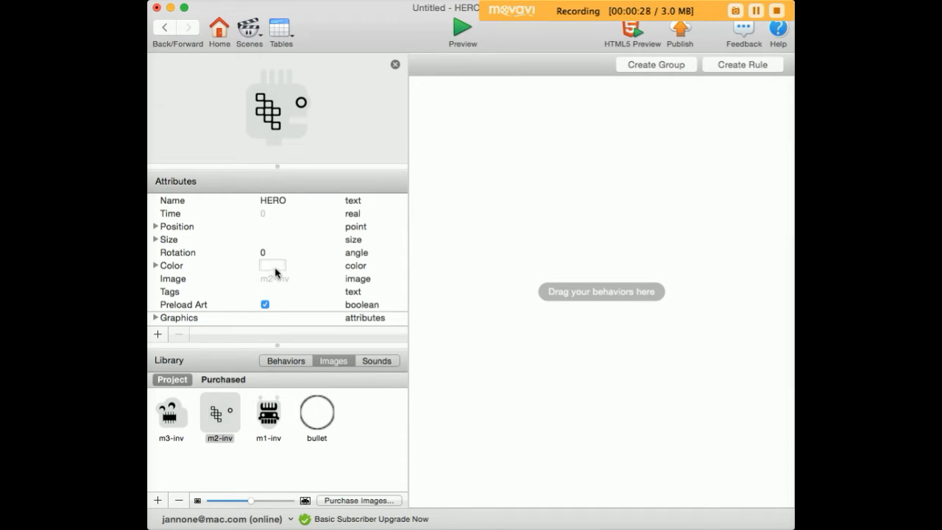
pyautogui.click(721, 66)
pyautogui.click(579, 127)
pyautogui.click(559, 171)
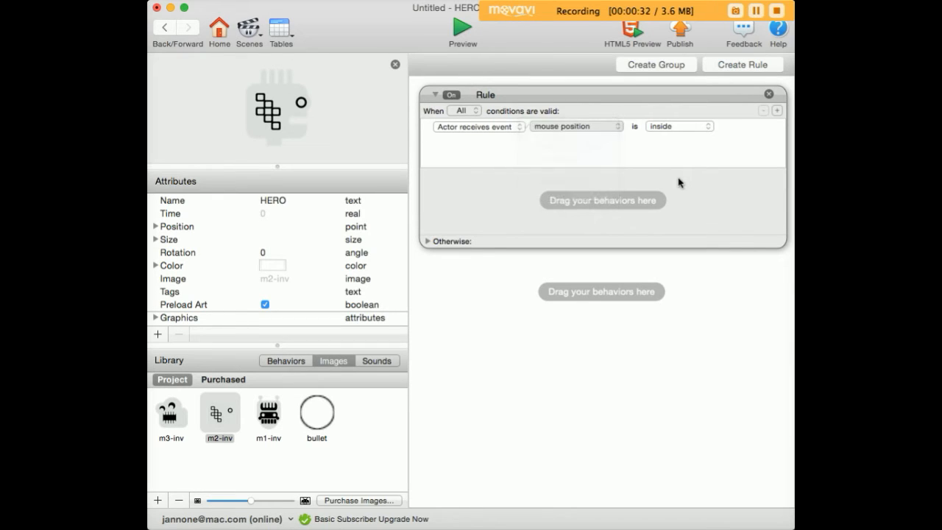
pyautogui.click(695, 127)
pyautogui.moveTo(712, 129); pyautogui.dragTo(403, 144)
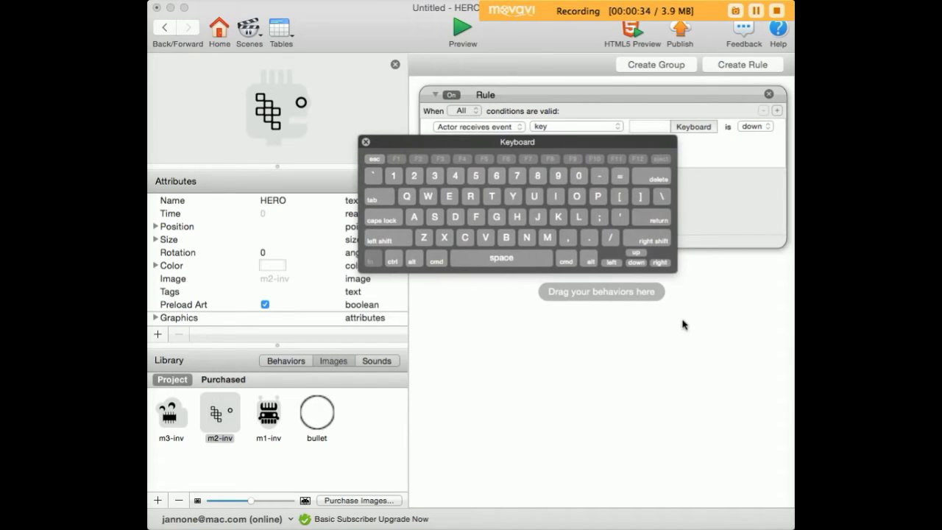
pyautogui.click(660, 262)
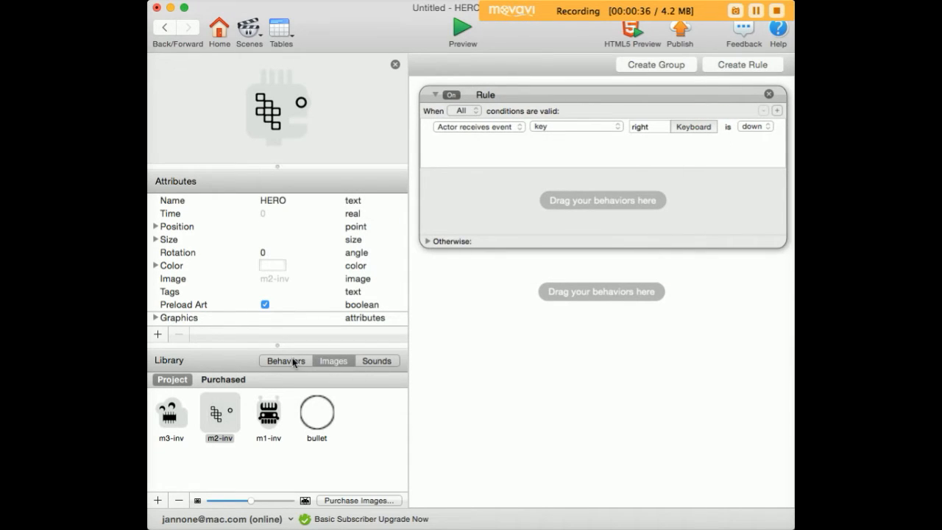
# Step: Add a clockwise Rotate behavior inside the right-key rule
pyautogui.click(286, 361)
pyautogui.click(232, 430)
pyautogui.write('rot')
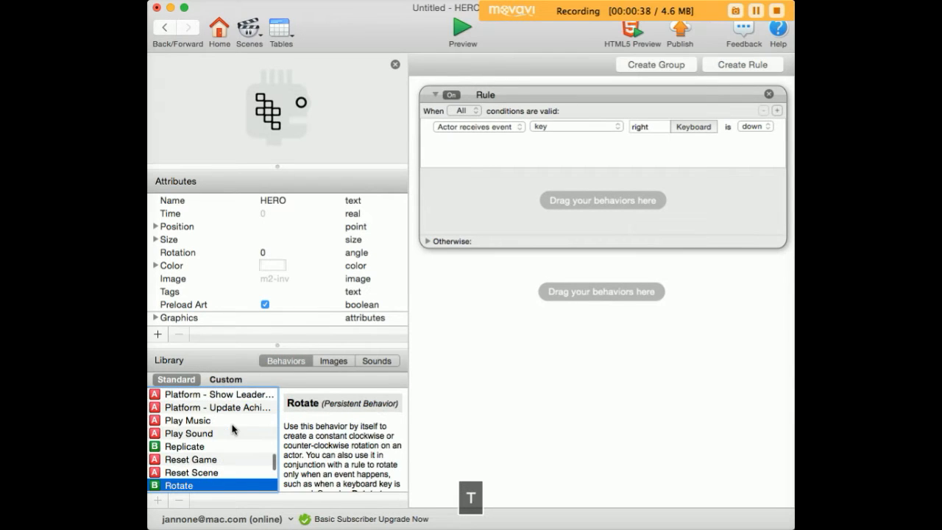
pyautogui.moveTo(157, 482); pyautogui.dragTo(450, 213)
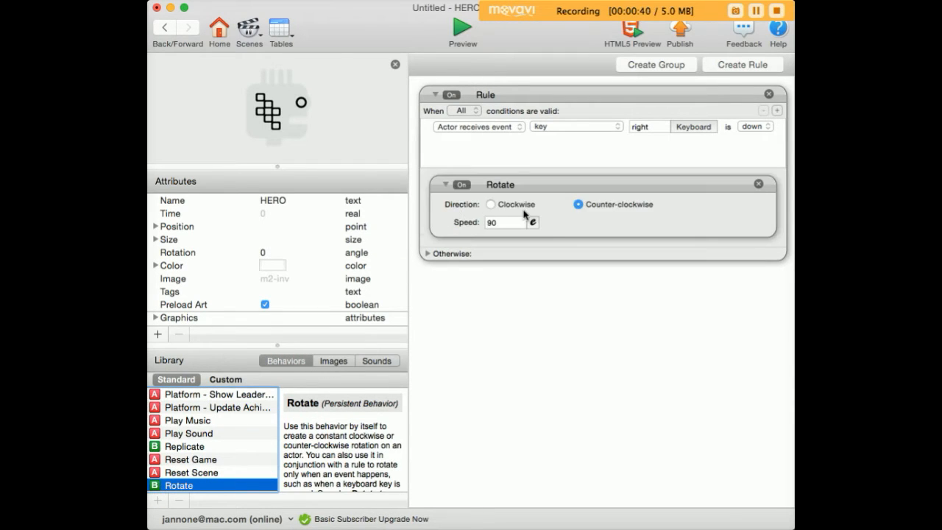
pyautogui.click(490, 205)
# Step: Copy the right-key rule and paste a duplicate below it
pyautogui.click(531, 97)
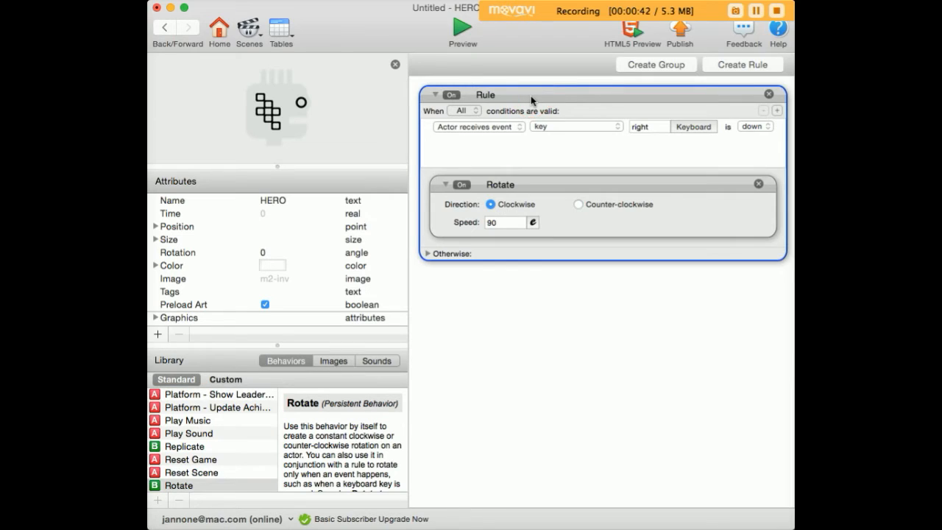
pyautogui.press('super+c')
pyautogui.click(503, 278)
pyautogui.press('super+v')
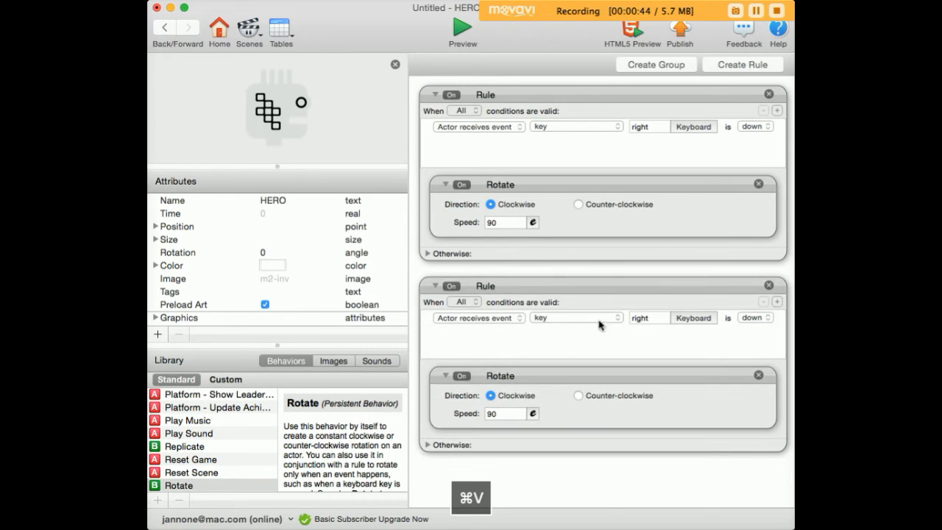
# Step: Set the duplicate rule's key to left and its Rotate direction to counter-clockwise
pyautogui.click(692, 317)
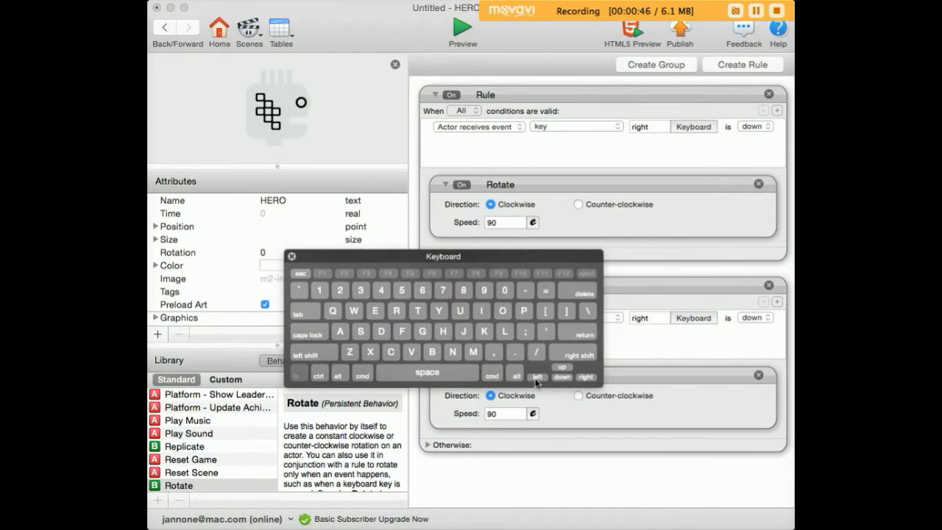
pyautogui.click(537, 378)
pyautogui.click(578, 396)
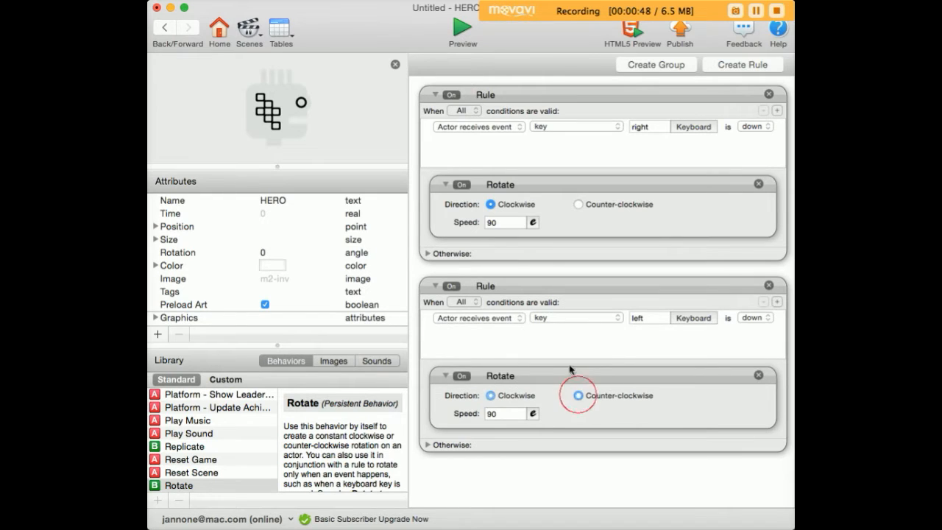
# Step: Collapse both rules and preview the game, testing rotation with the left and right arrow keys
pyautogui.click(434, 286)
pyautogui.click(434, 94)
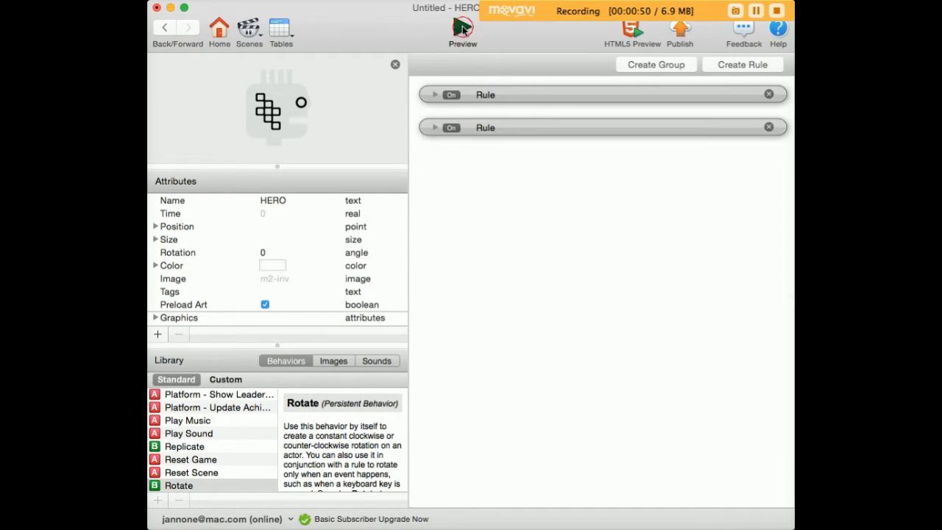
pyautogui.click(462, 30)
pyautogui.press('Left')
pyautogui.press('Right')
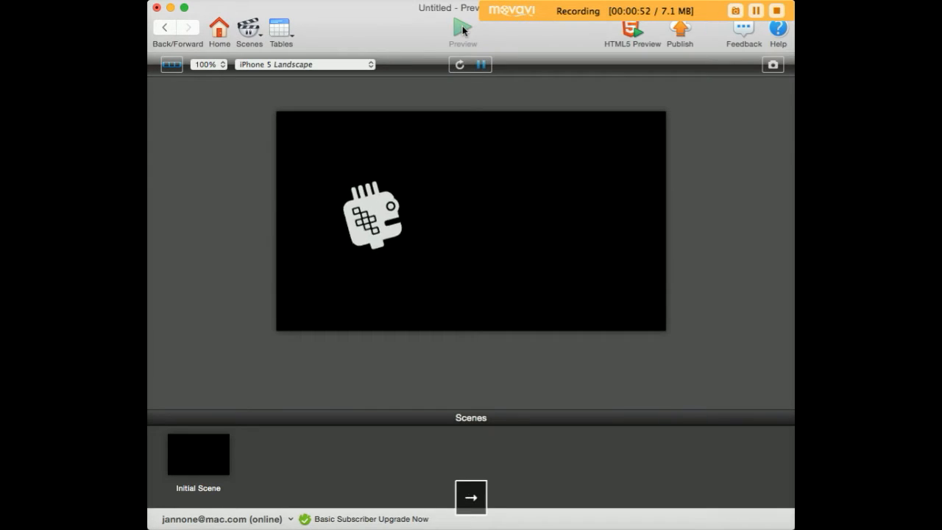
pyautogui.press('Left')
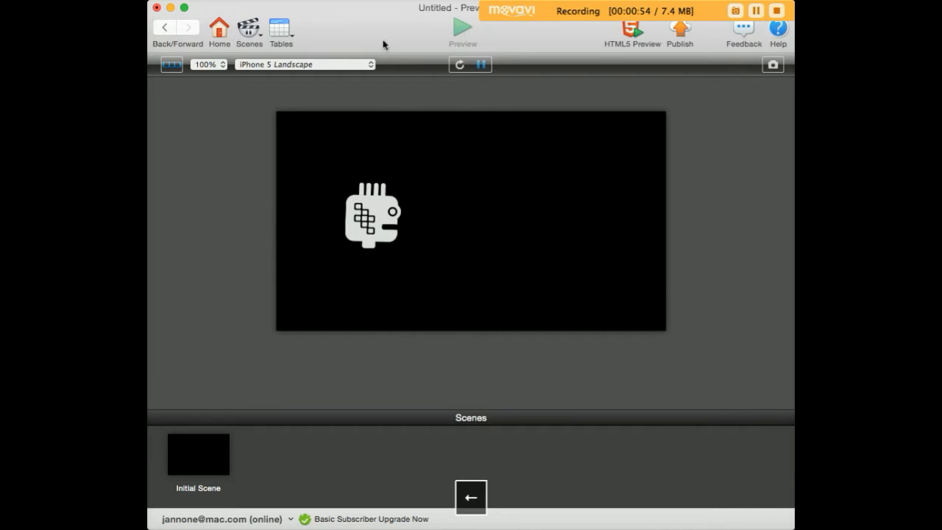
# Step: Return to the scene and create a bullet actor from the bullet image
pyautogui.click(164, 27)
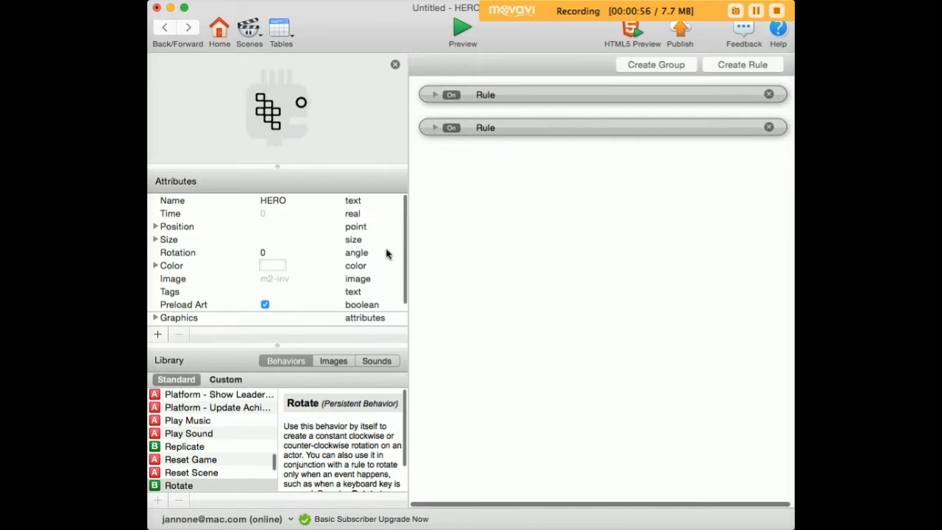
pyautogui.click(167, 29)
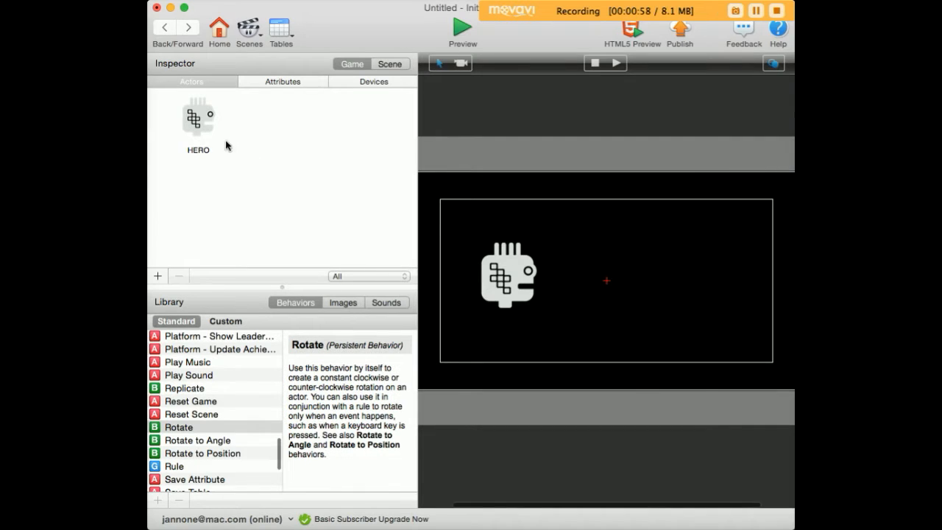
pyautogui.click(343, 302)
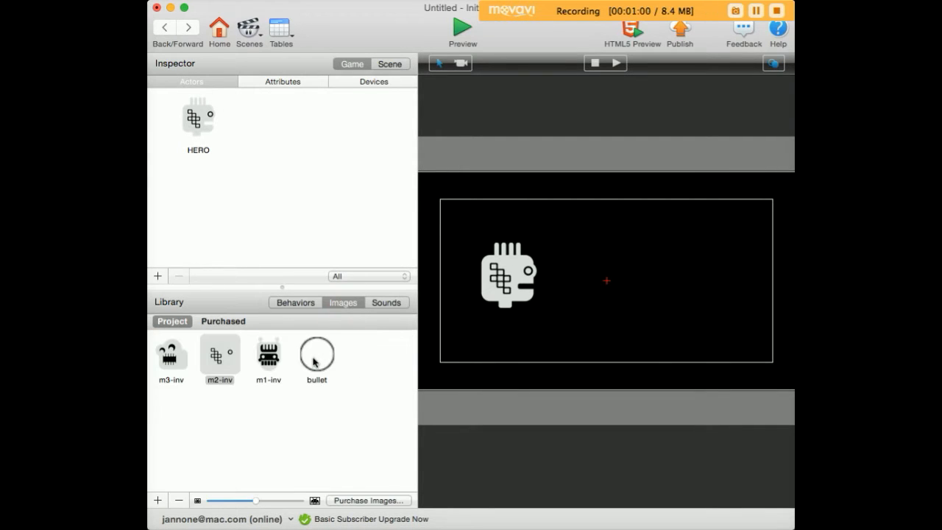
pyautogui.moveTo(314, 361); pyautogui.dragTo(301, 121)
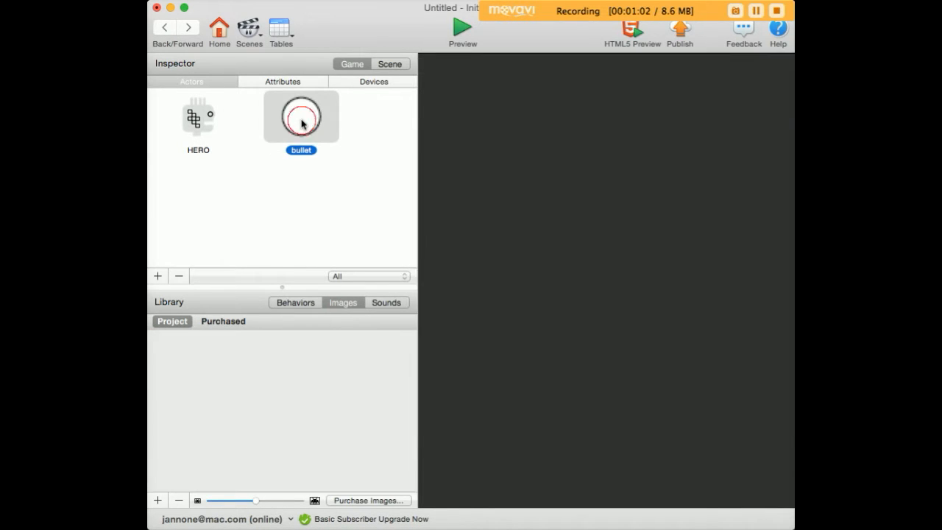
# Step: Open the bullet actor and set its width and height to 10
pyautogui.doubleClick(301, 122)
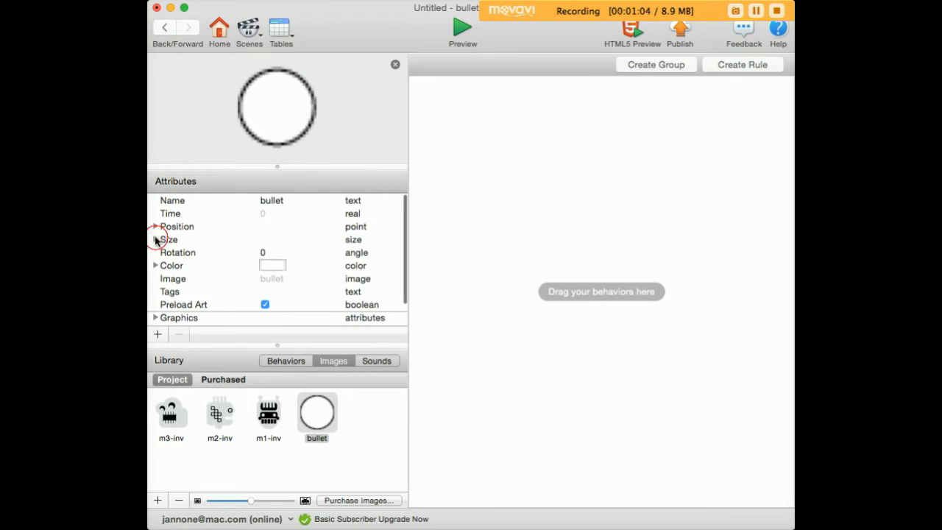
pyautogui.click(156, 239)
pyautogui.click(287, 252)
pyautogui.click(286, 252)
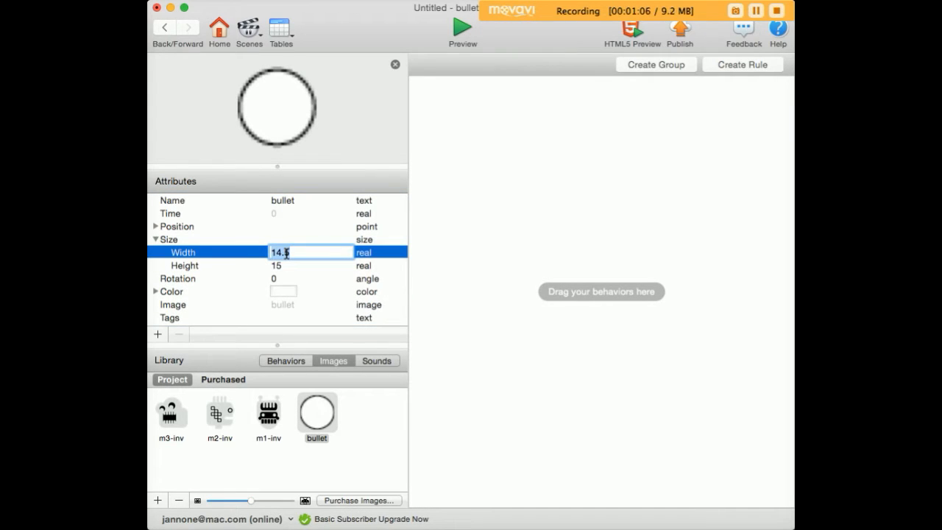
pyautogui.write('8')
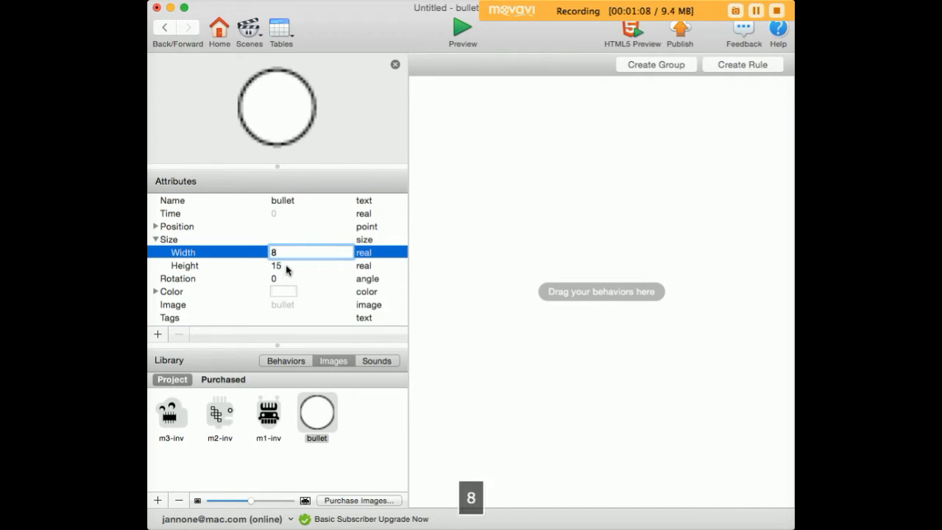
pyautogui.press('BackSpace')
pyautogui.write('10')
pyautogui.click(279, 265)
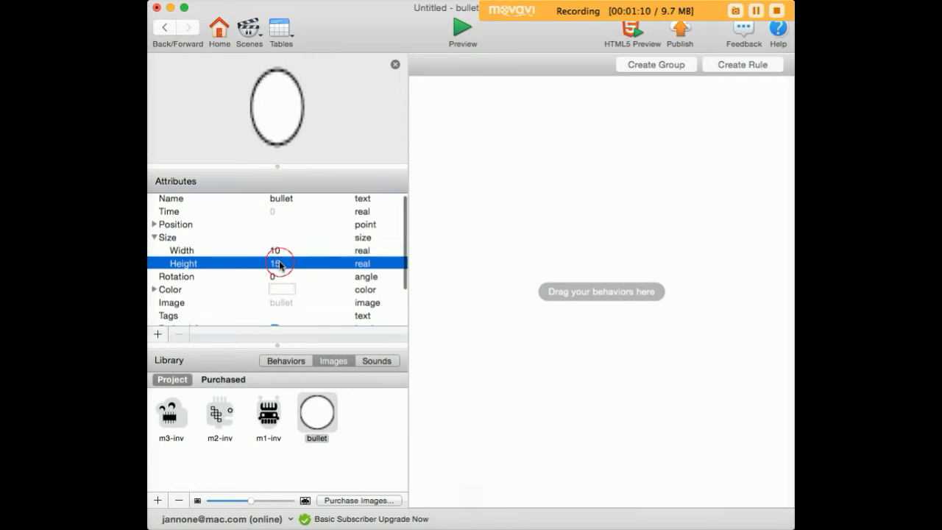
pyautogui.click(279, 264)
pyautogui.write('10')
pyautogui.click(303, 237)
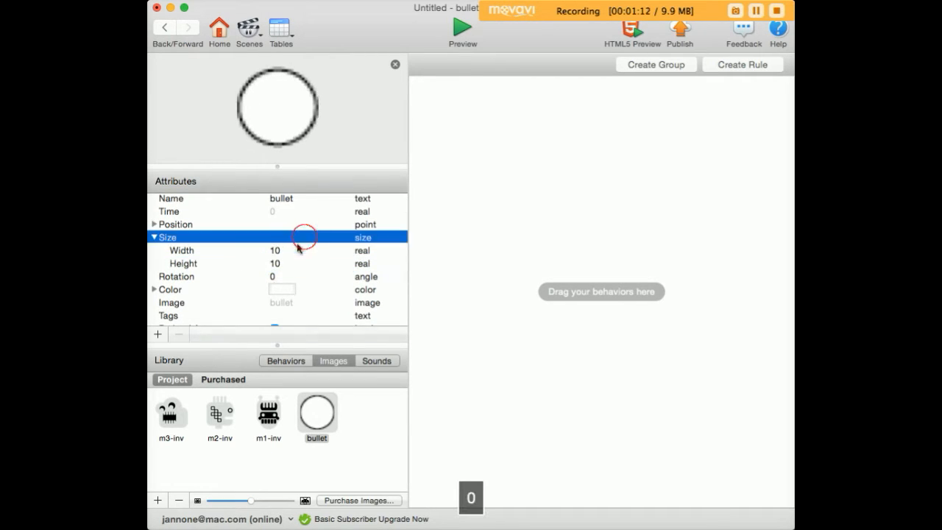
# Step: Set the bullet actor's color to red
pyautogui.click(281, 289)
pyautogui.click(597, 267)
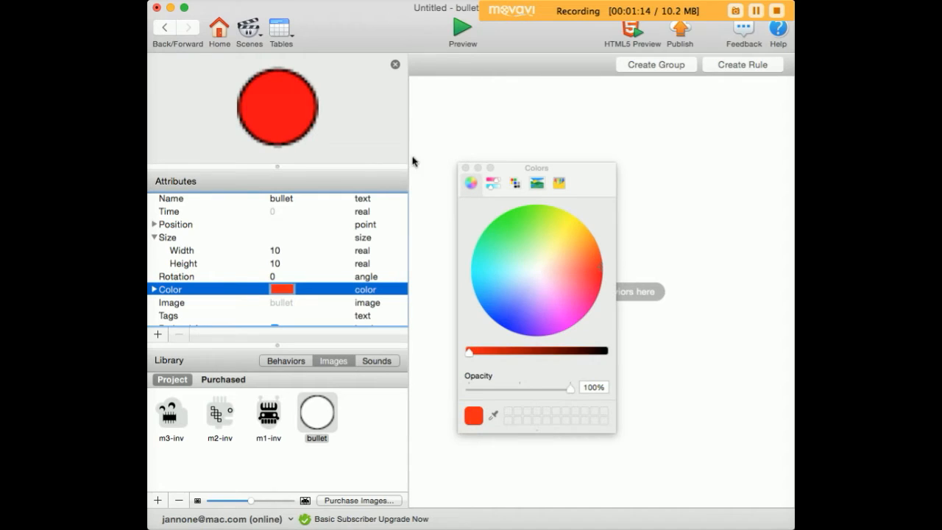
pyautogui.click(464, 168)
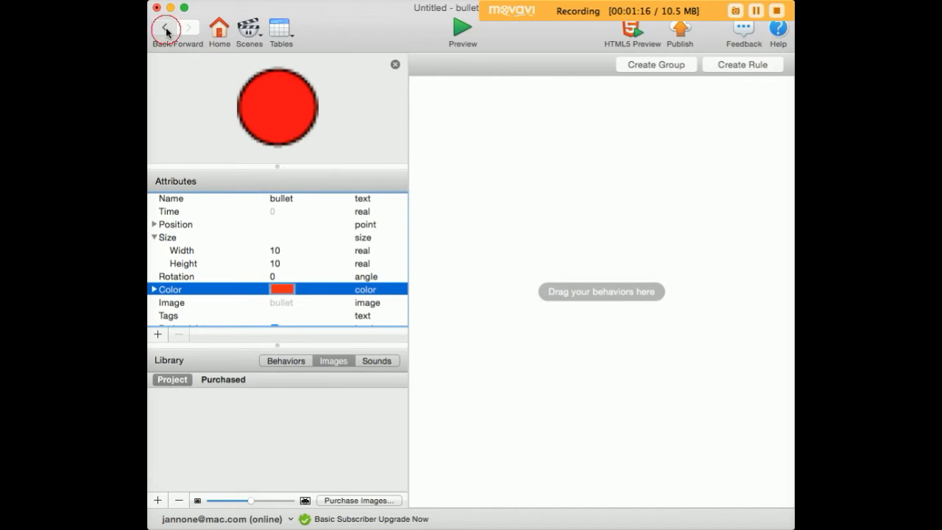
# Step: Reopen the bullet actor and add a Move behavior with speed 100
pyautogui.click(165, 30)
pyautogui.click(307, 126)
pyautogui.doubleClick(307, 126)
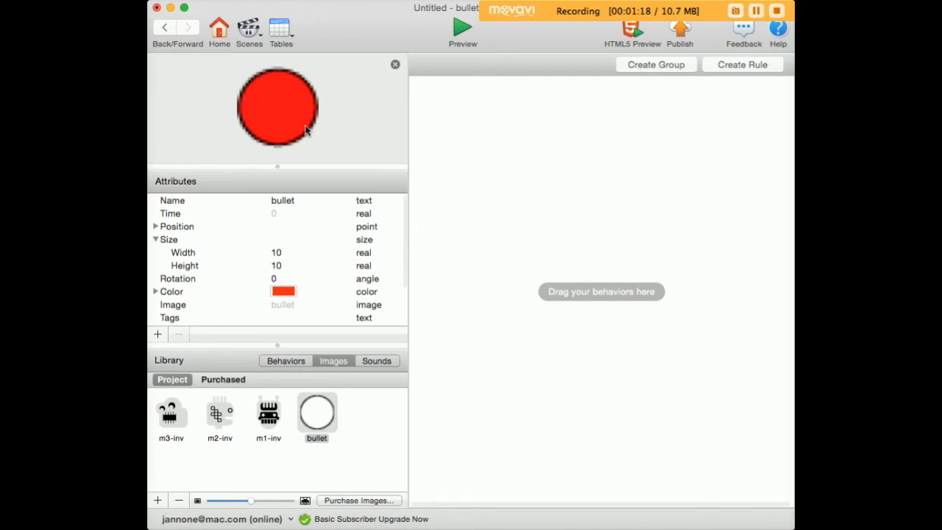
pyautogui.click(291, 360)
pyautogui.scroll(3, 236, 423)
pyautogui.press('v')
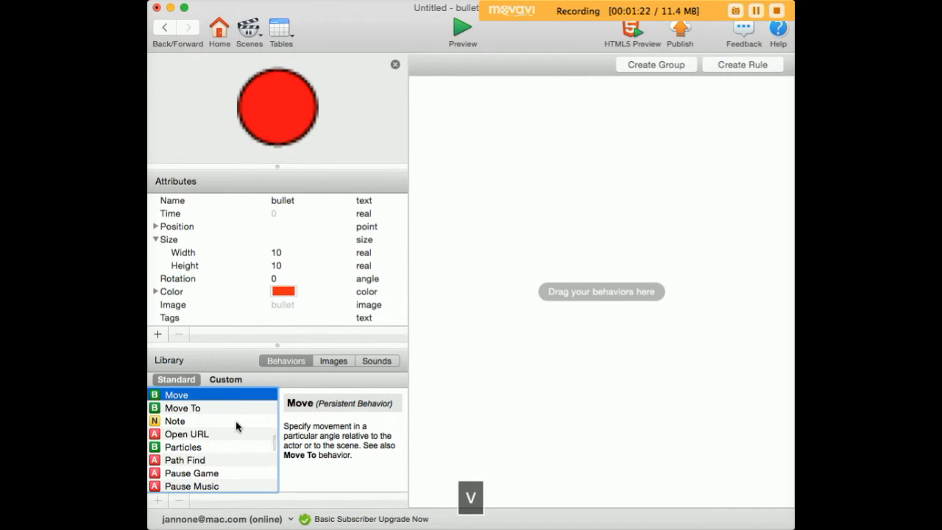
pyautogui.moveTo(169, 395); pyautogui.dragTo(515, 97)
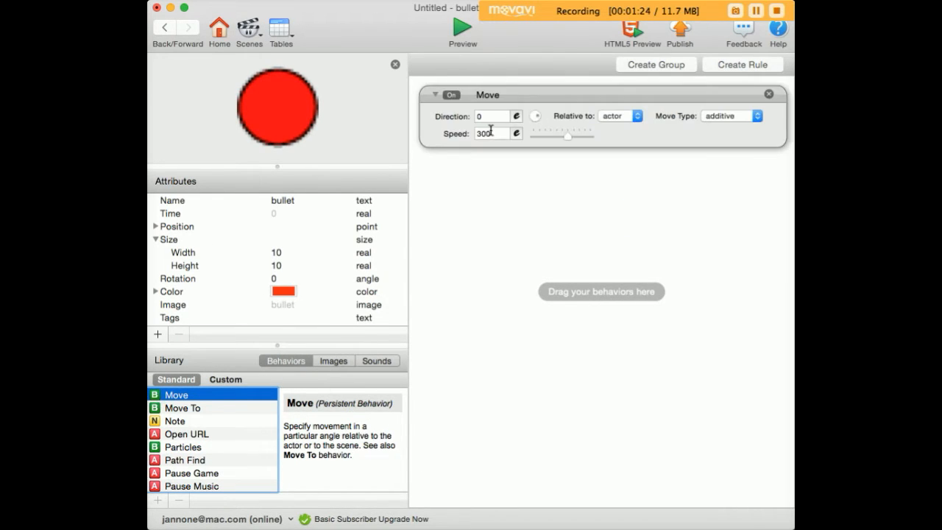
pyautogui.doubleClick(489, 133)
pyautogui.write('10')
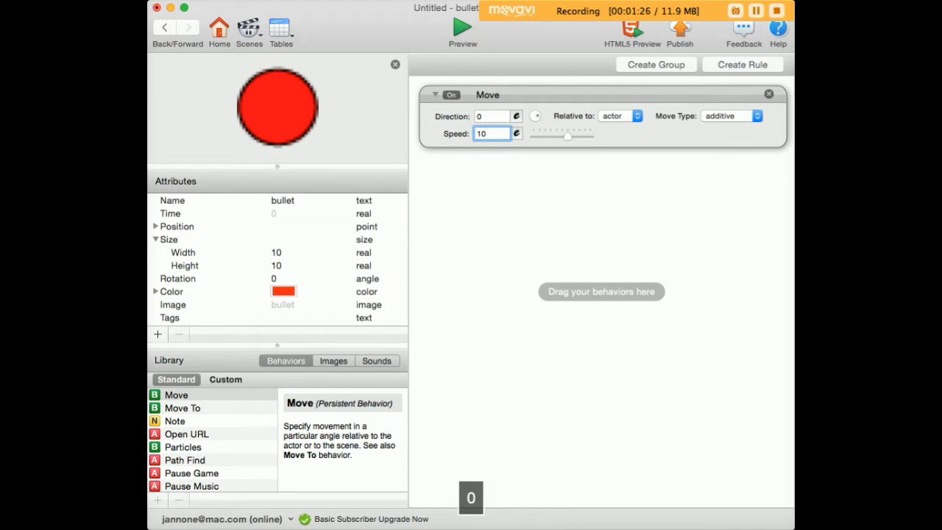
pyautogui.click(458, 200)
# Step: Go back to HERO's behaviors and create a new rule
pyautogui.click(167, 27)
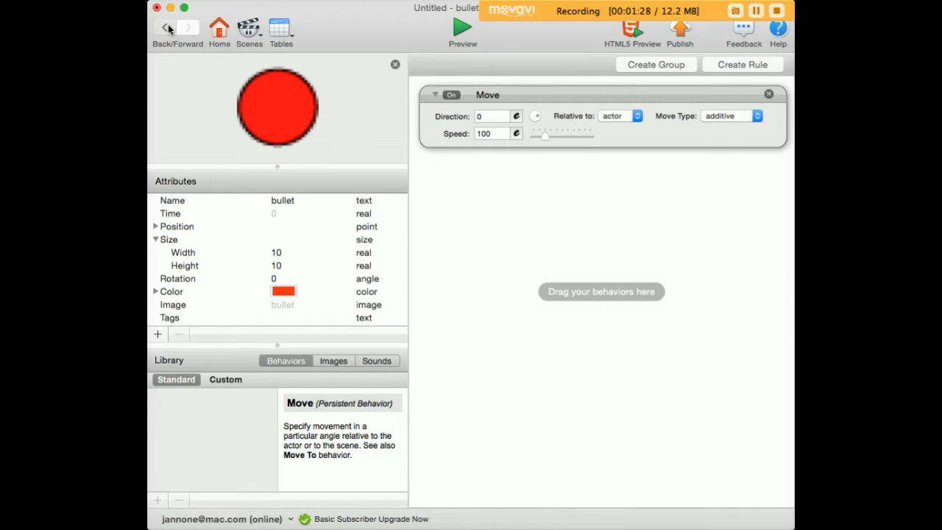
pyautogui.doubleClick(203, 122)
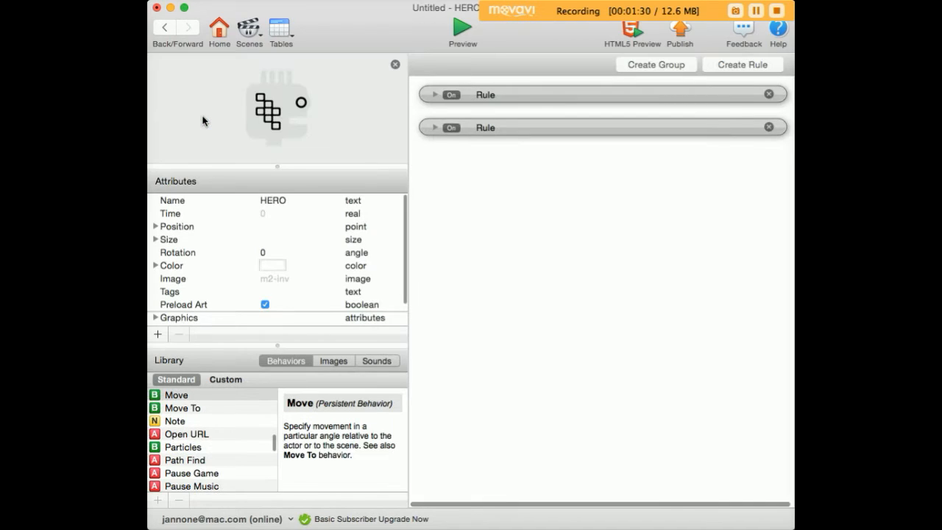
pyautogui.click(725, 64)
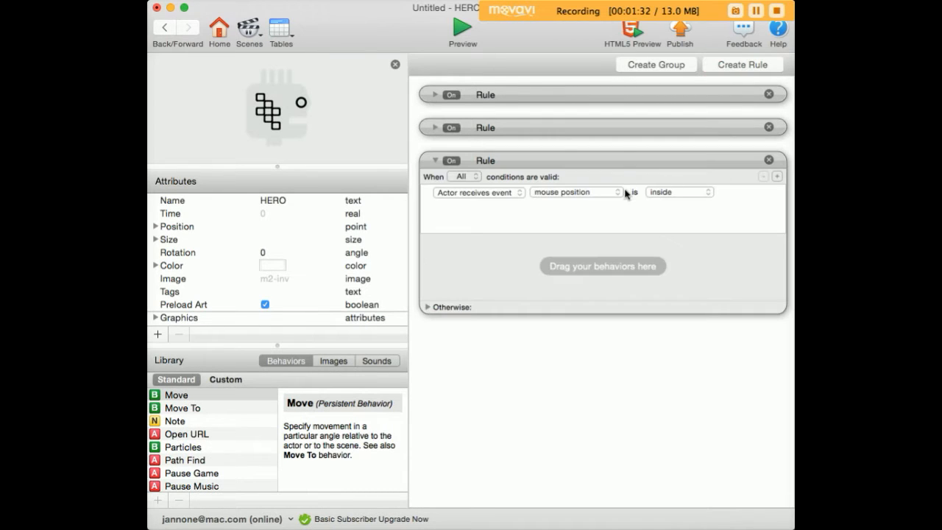
# Step: Set the new rule's condition to the actor receiving the space key being down
pyautogui.click(595, 193)
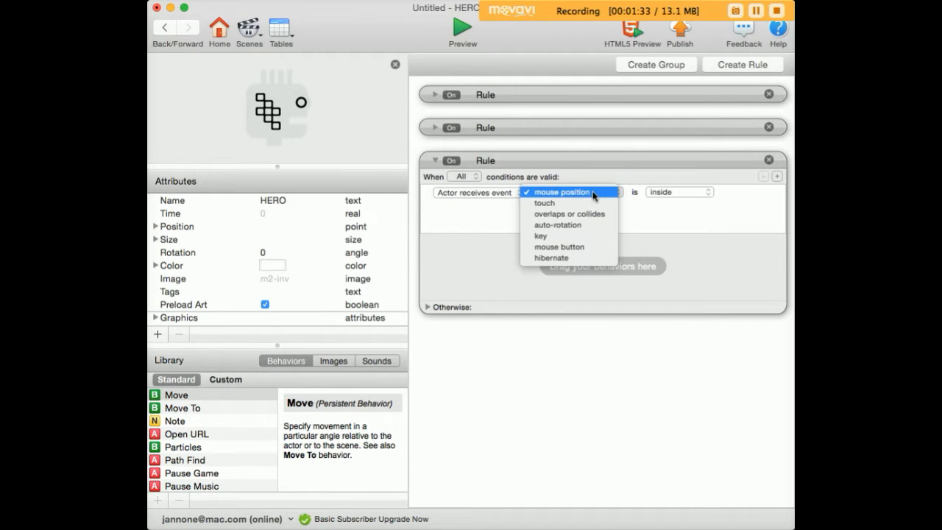
pyautogui.click(580, 234)
pyautogui.click(696, 194)
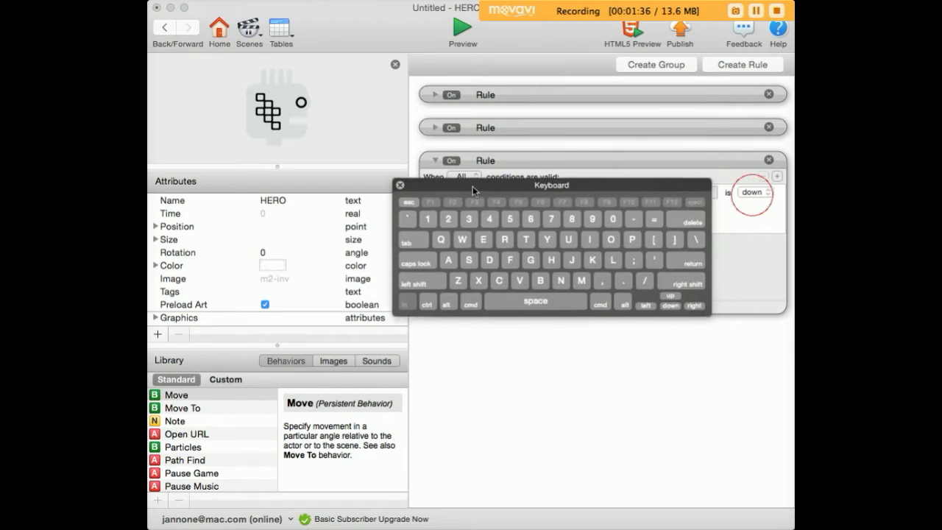
pyautogui.click(530, 302)
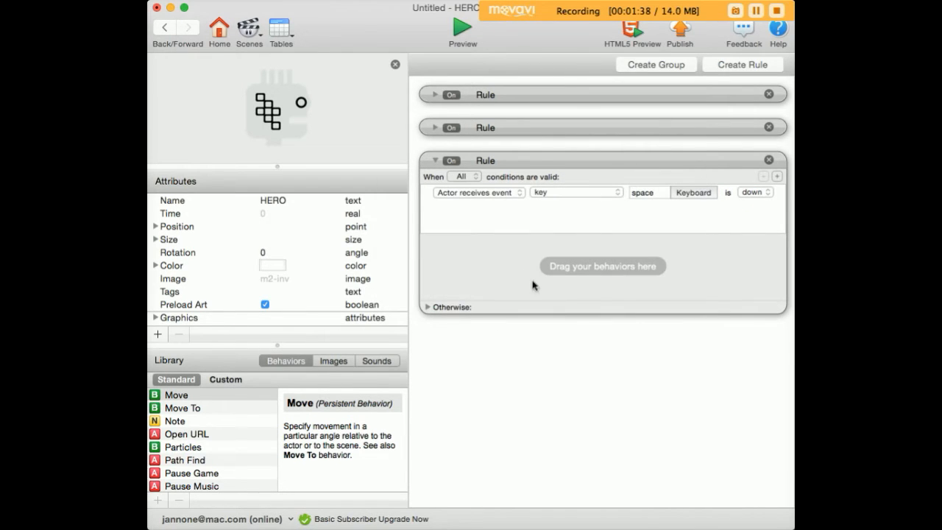
# Step: Add a Spawn Actor behavior to the space-key rule and set its actor to bullet
pyautogui.click(174, 461)
pyautogui.write('sp')
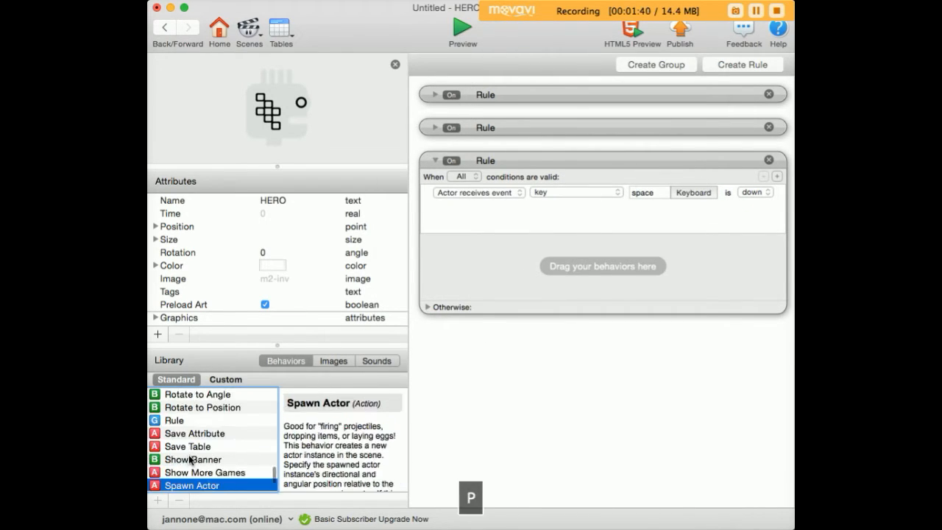
pyautogui.moveTo(155, 484); pyautogui.dragTo(454, 272)
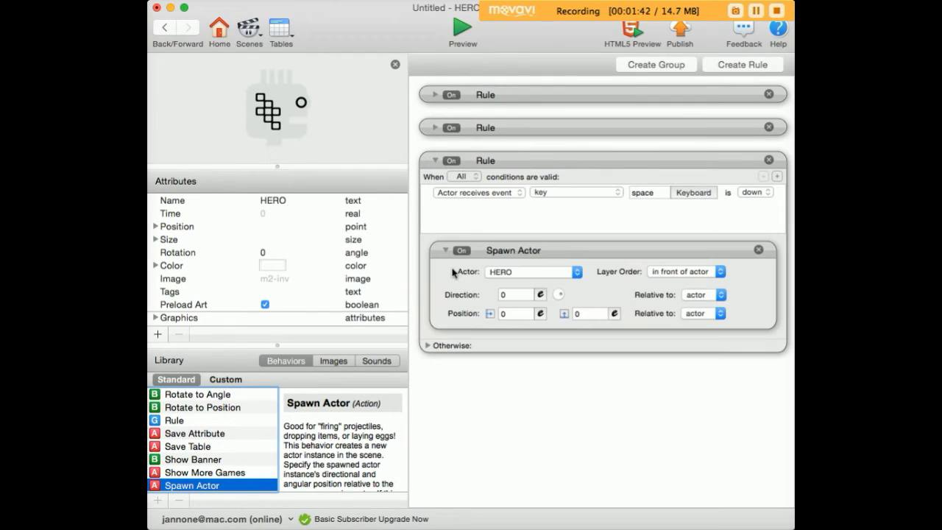
pyautogui.click(513, 273)
pyautogui.click(513, 284)
# Step: Preview the game and fire bullets repeatedly with the space key
pyautogui.click(462, 31)
pyautogui.press('space')
pyautogui.press('space')
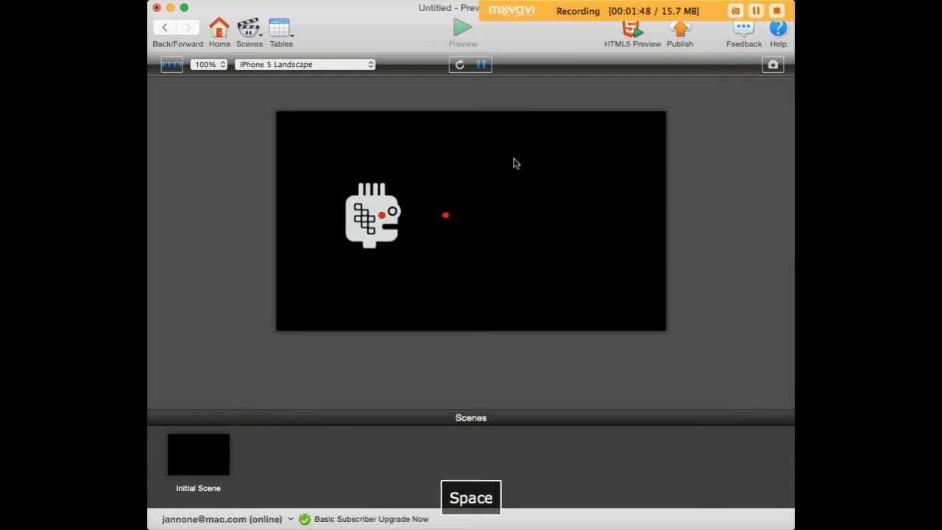
pyautogui.press('space')
pyautogui.press('space')
pyautogui.press('space')
pyautogui.press('space')
pyautogui.press('space')
pyautogui.press('space')
pyautogui.press('space')
pyautogui.press('space')
pyautogui.press('space')
pyautogui.press('space')
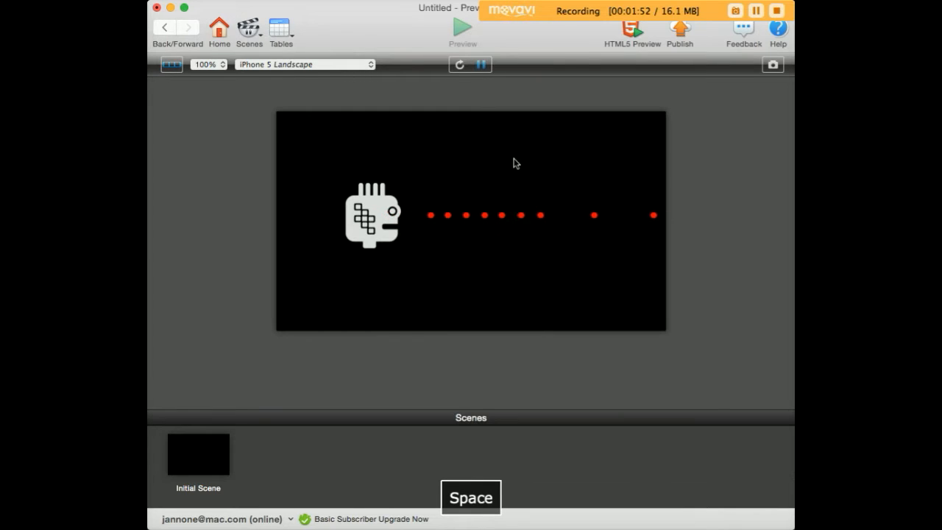
pyautogui.press('space')
pyautogui.press('space')
pyautogui.press('space')
pyautogui.press('space')
pyautogui.press('space')
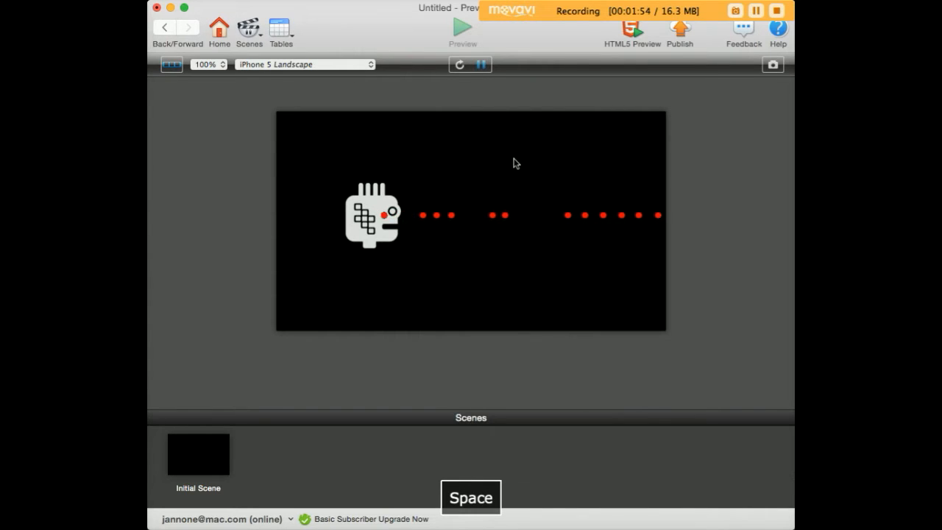
pyautogui.press('space')
pyautogui.press('space')
pyautogui.press('space')
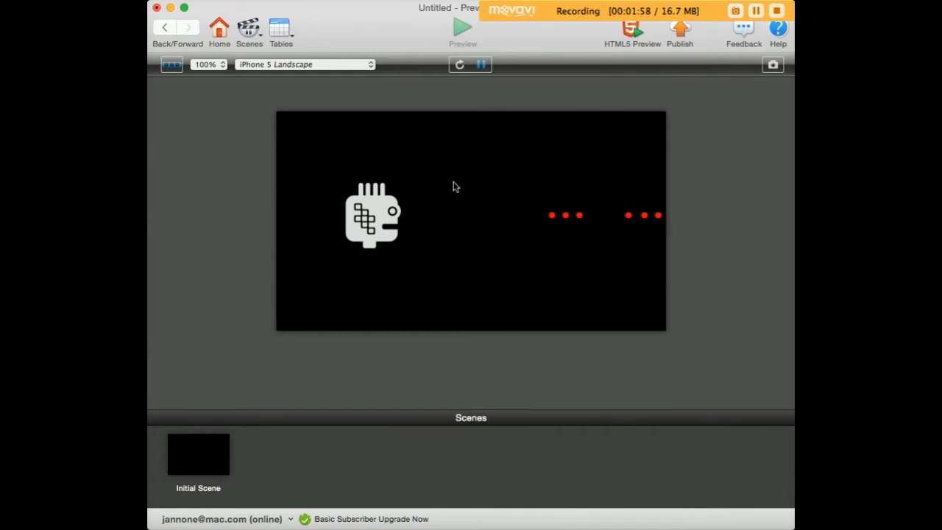
# Step: Set the spawned bullet's position offsets to 10 and 10 relative to the actor
pyautogui.click(164, 28)
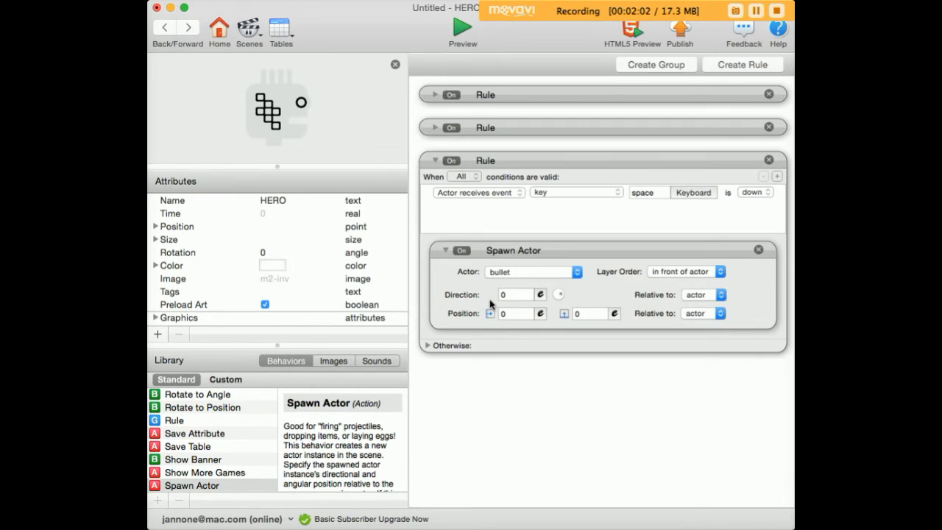
pyautogui.click(515, 314)
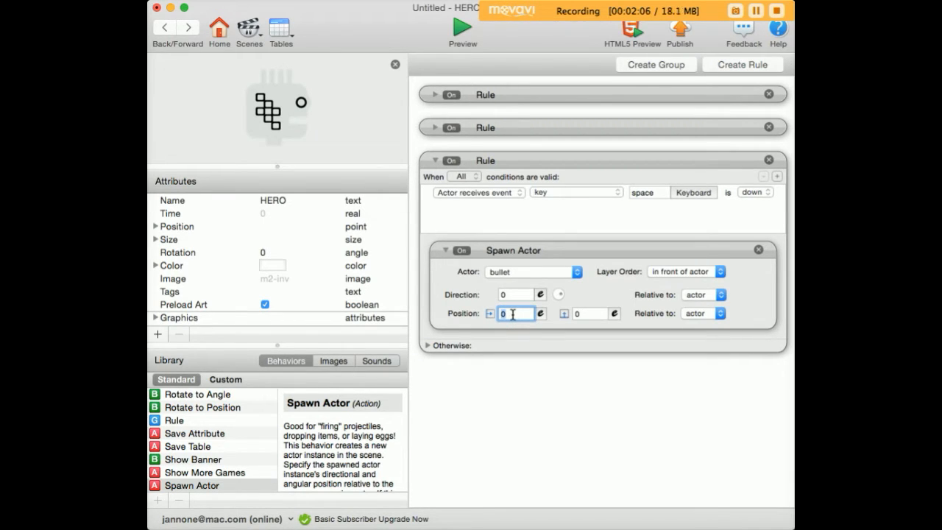
pyautogui.write('10')
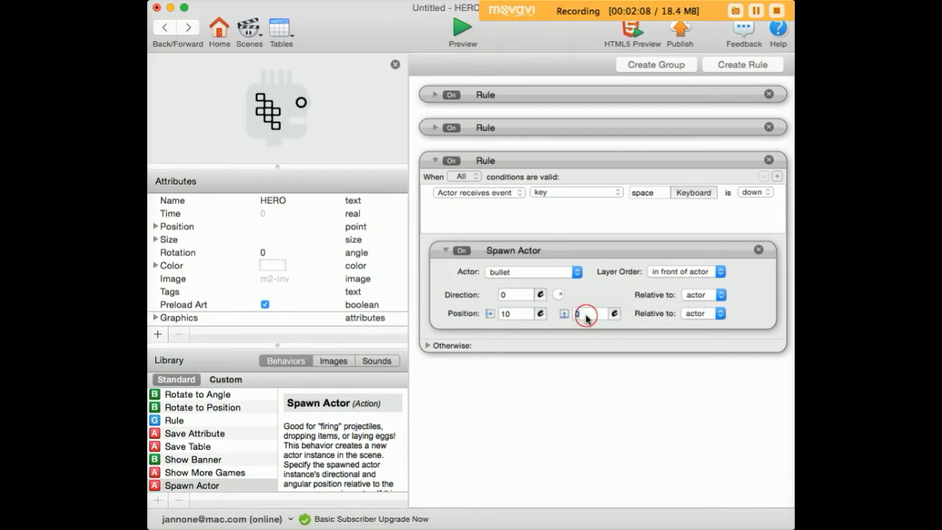
pyautogui.click(583, 314)
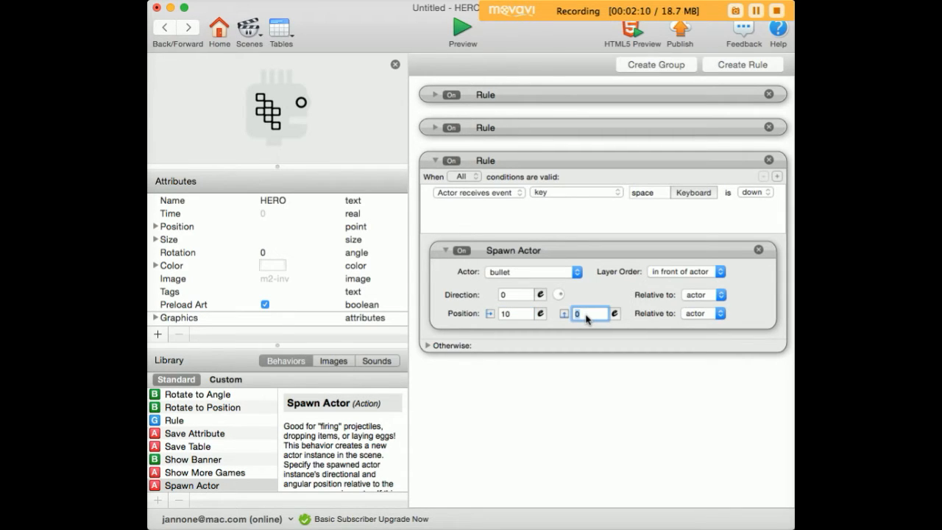
pyautogui.write('10')
# Step: Preview the game and fire a bullet to check where it spawns
pyautogui.click(463, 29)
pyautogui.press('space')
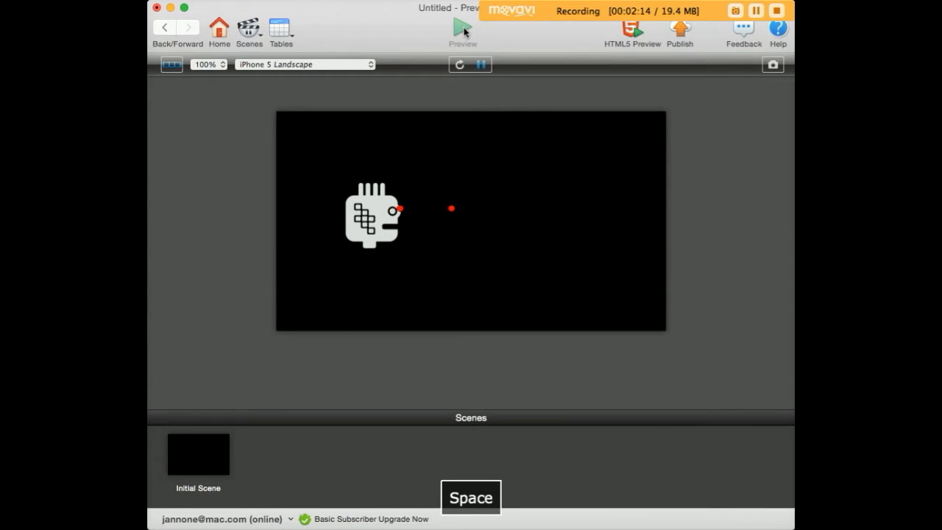
pyautogui.click(164, 27)
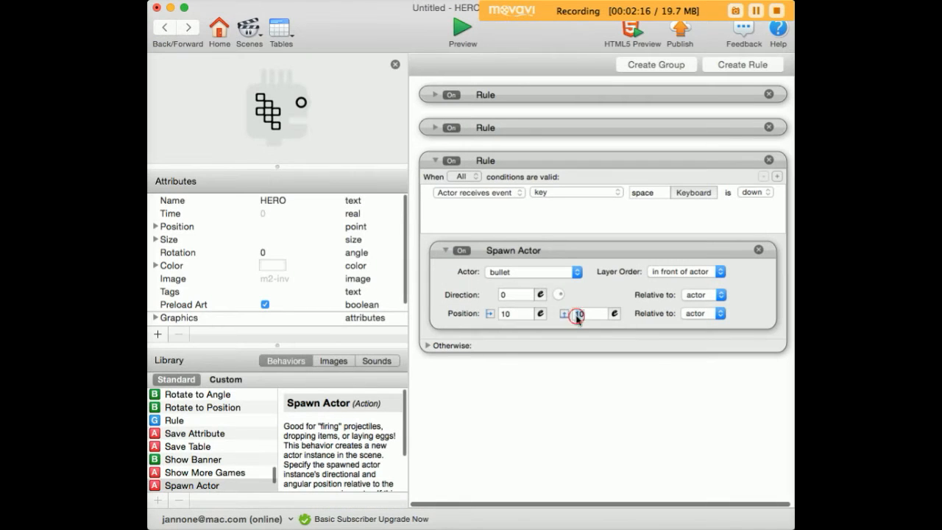
# Step: Set the bullet's vertical spawn offset to -10 and preview firing with the space key
pyautogui.click(576, 314)
pyautogui.write('-')
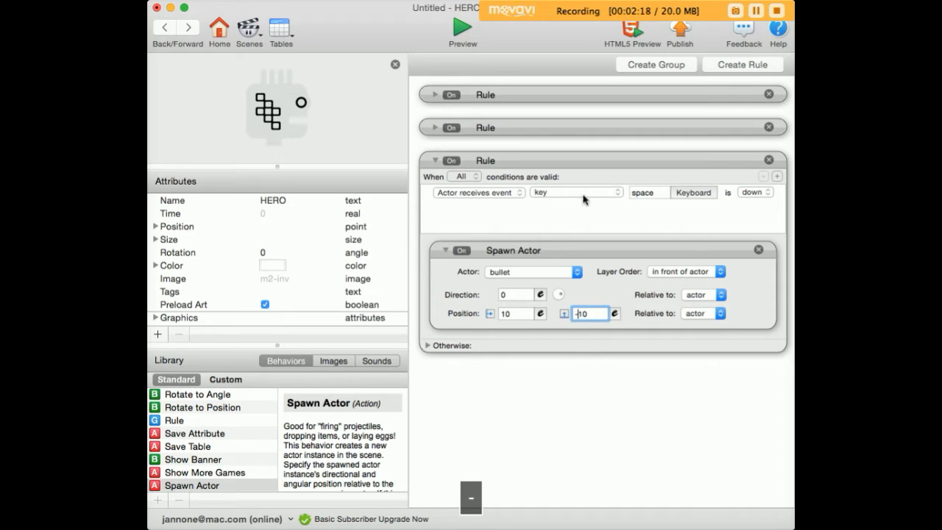
pyautogui.click(457, 28)
pyautogui.press('space')
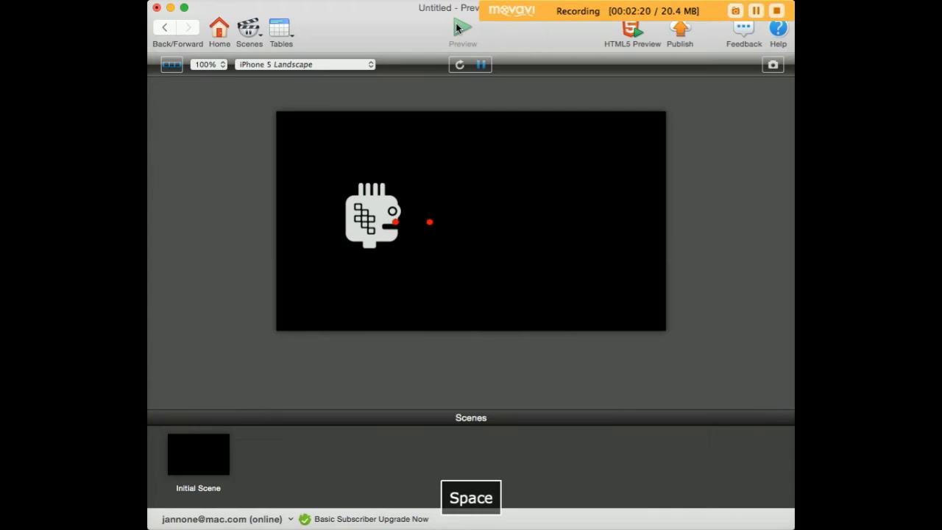
pyautogui.press('space')
pyautogui.press('space')
pyautogui.press('space')
pyautogui.click(165, 28)
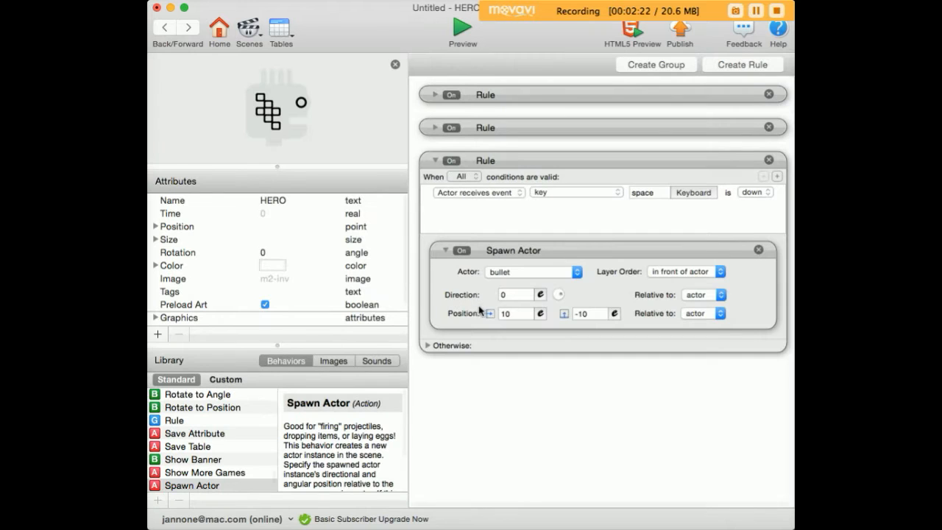
# Step: Set the bullet's spawn position offsets to 20 and -15
pyautogui.click(515, 314)
pyautogui.write('20')
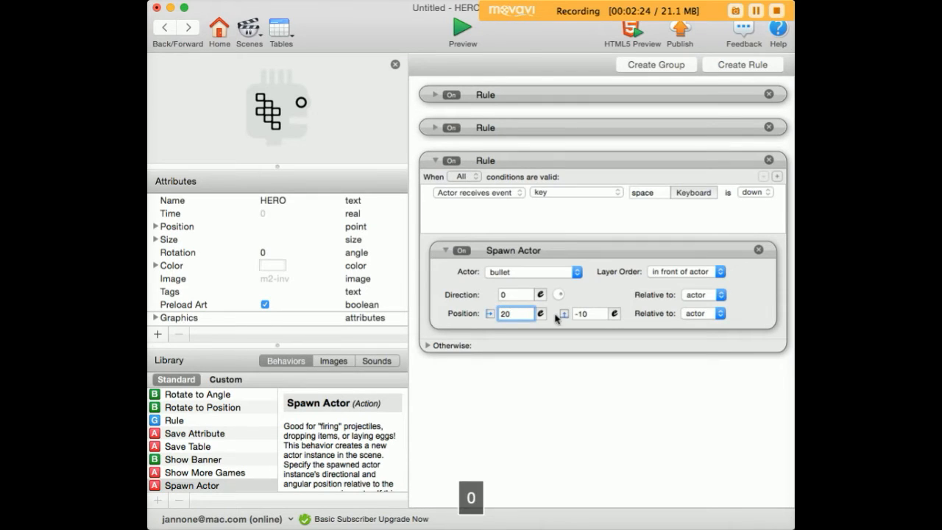
pyautogui.click(595, 314)
pyautogui.write('-1')
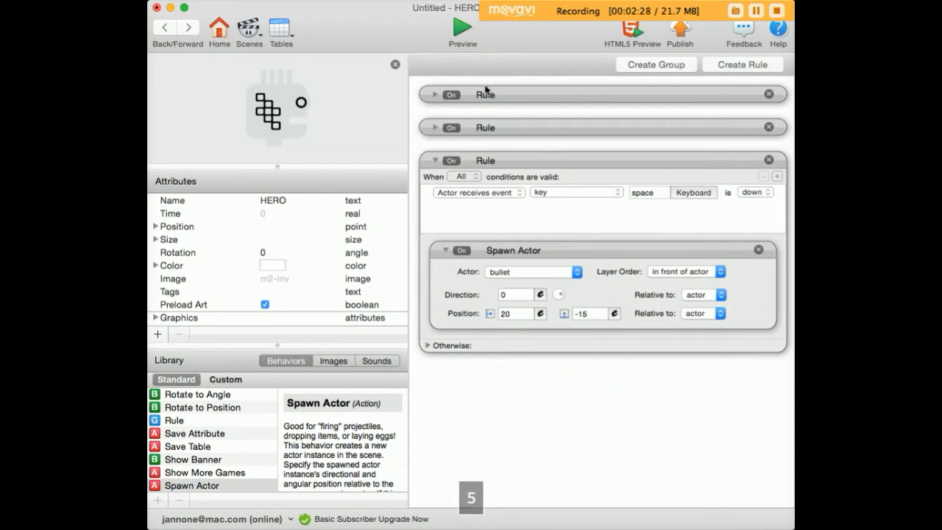
# Step: Preview the game and fire several bullets to check the spawn point
pyautogui.click(462, 31)
pyautogui.press('space')
pyautogui.press('space')
pyautogui.press('space')
pyautogui.press('space')
pyautogui.press('space')
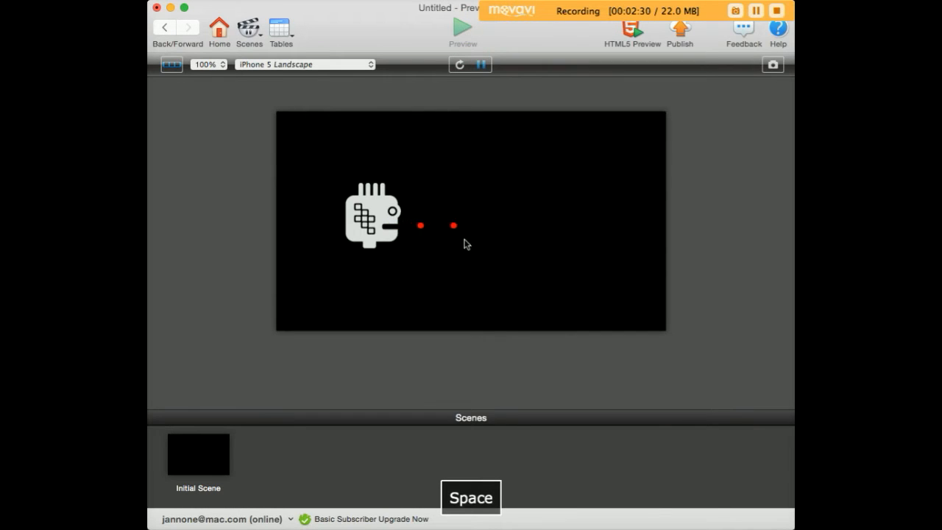
pyautogui.click(165, 27)
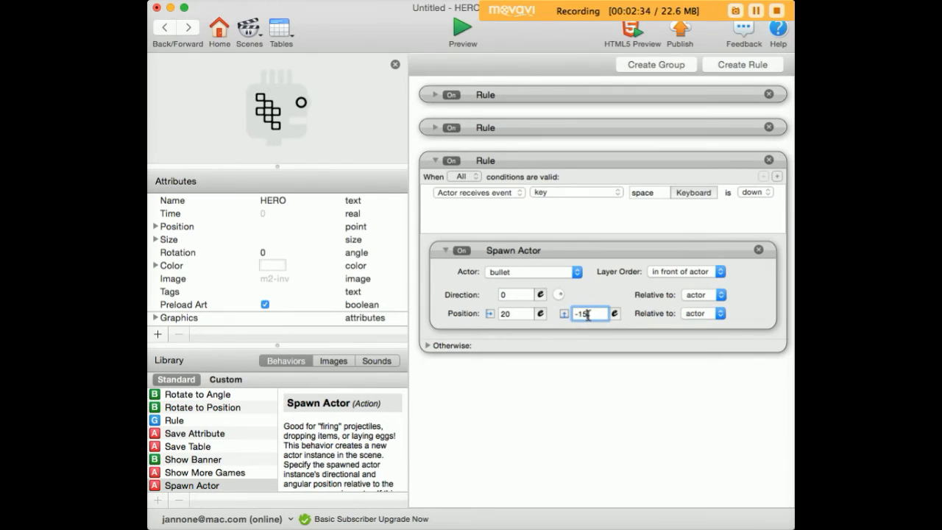
# Step: Set the vertical spawn offset to -16 and preview firing while rotating HERO with the arrow keys
pyautogui.press('BackSpace')
pyautogui.write('6')
pyautogui.click(462, 31)
pyautogui.press('space')
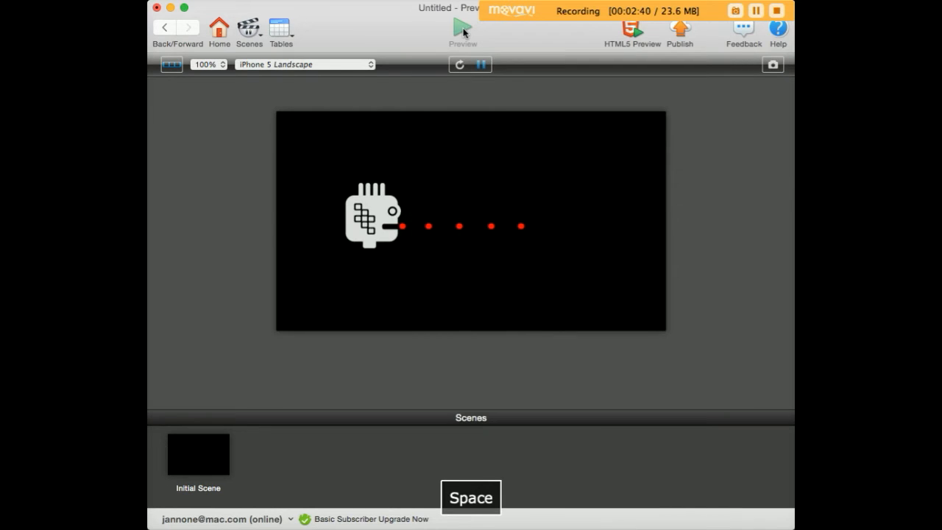
pyautogui.press('Right')
pyautogui.press('space')
pyautogui.press('Left')
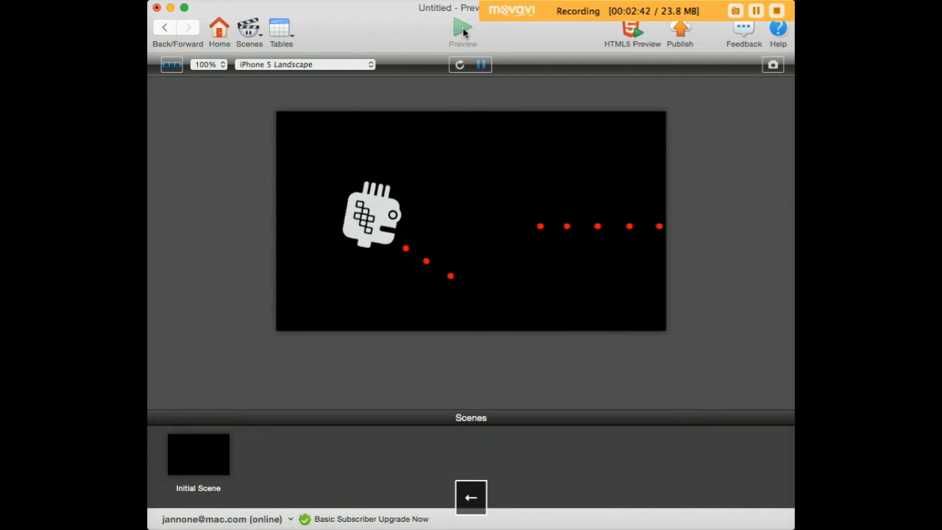
pyautogui.press('space')
pyautogui.press('Left')
pyautogui.press('space')
pyautogui.press('space')
pyautogui.press('space')
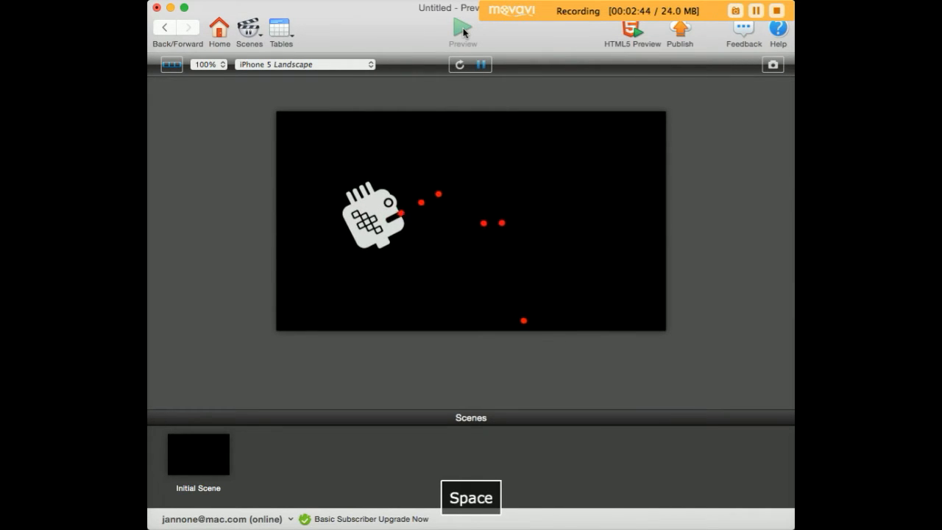
# Step: Open the bullet actor and add a Timer behavior set to After 1 seconds
pyautogui.click(164, 27)
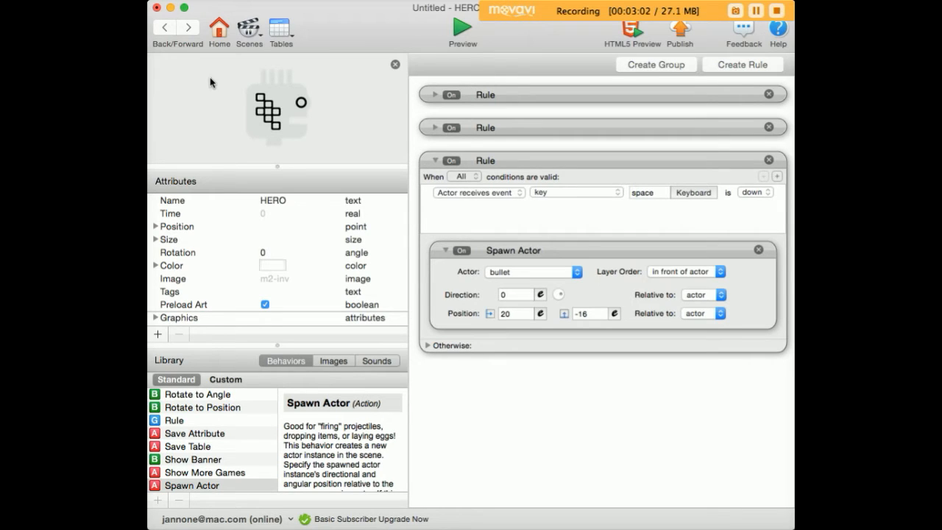
pyautogui.click(166, 28)
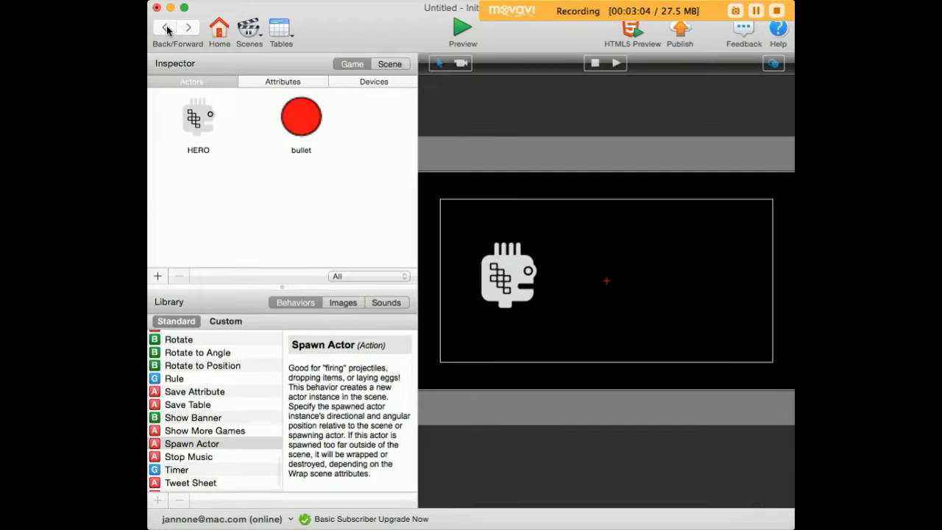
pyautogui.click(298, 120)
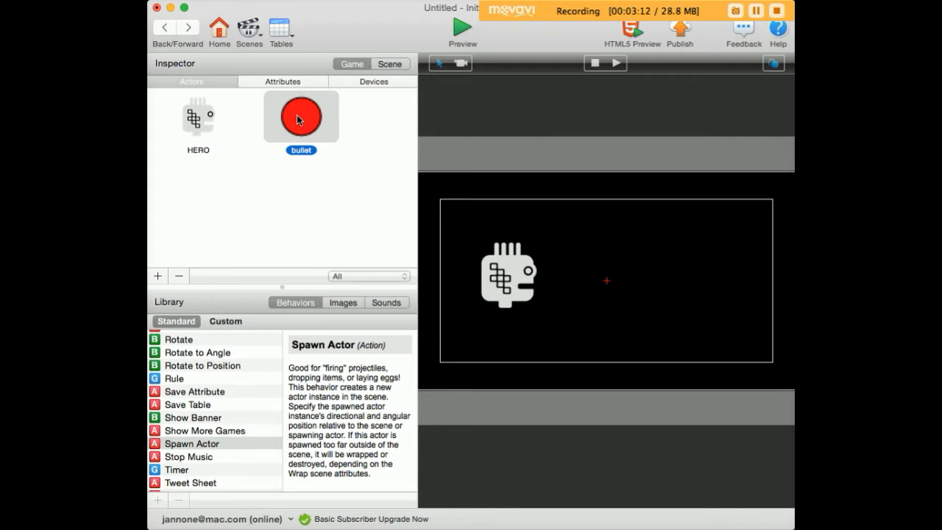
pyautogui.doubleClick(298, 120)
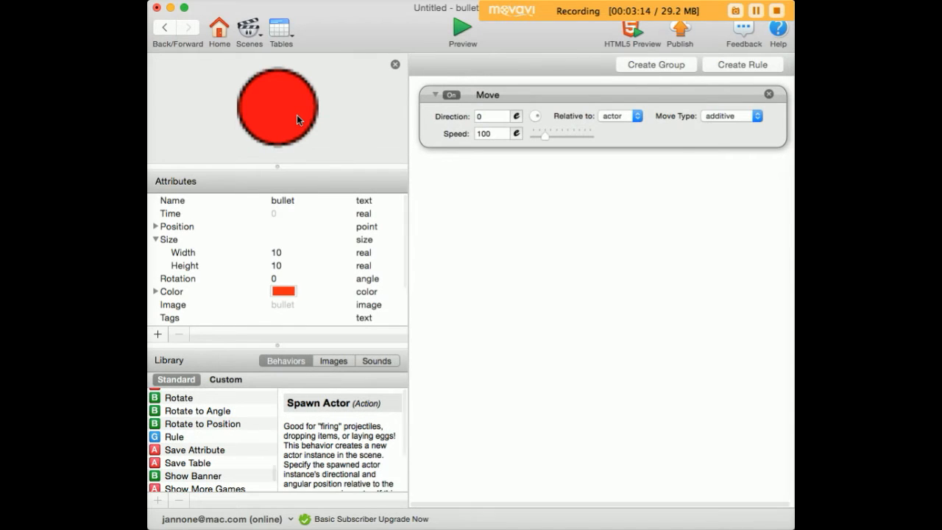
pyautogui.scroll(-3, 199, 441)
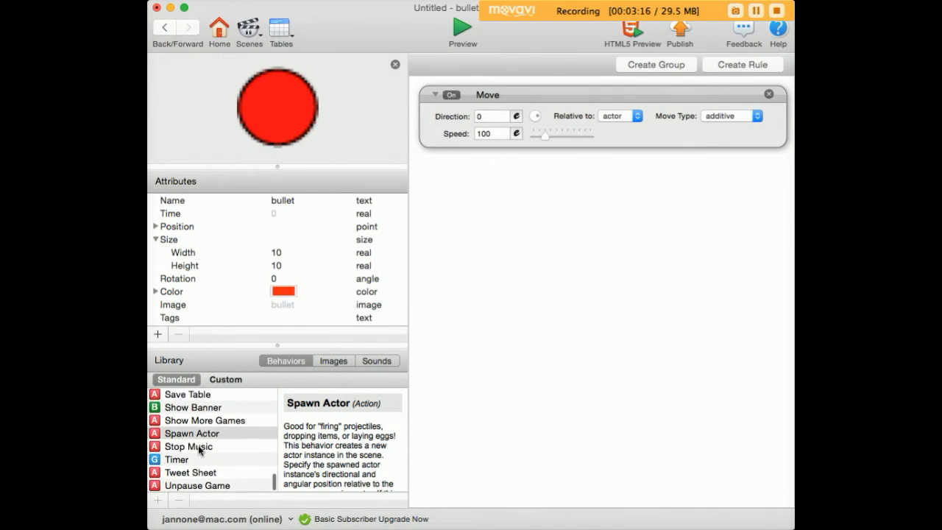
pyautogui.moveTo(162, 459); pyautogui.dragTo(460, 209)
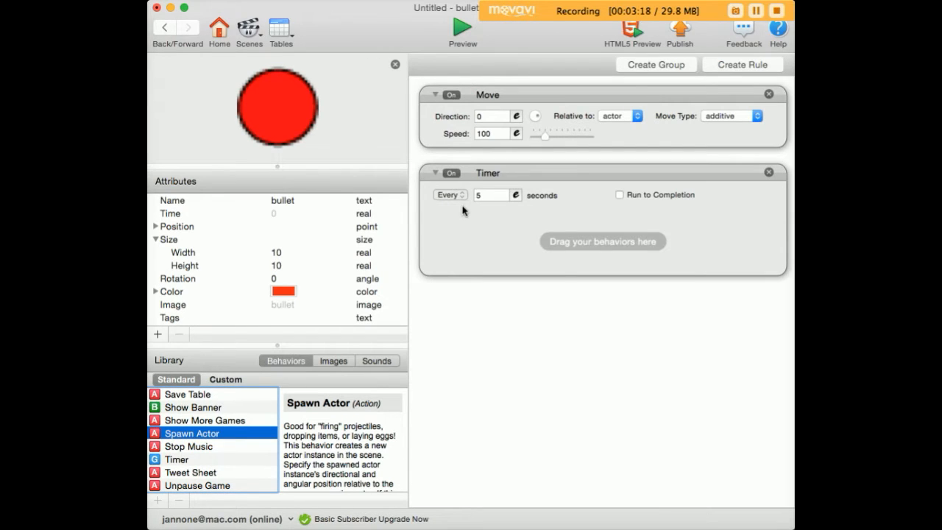
pyautogui.click(450, 195)
pyautogui.click(447, 206)
pyautogui.doubleClick(491, 195)
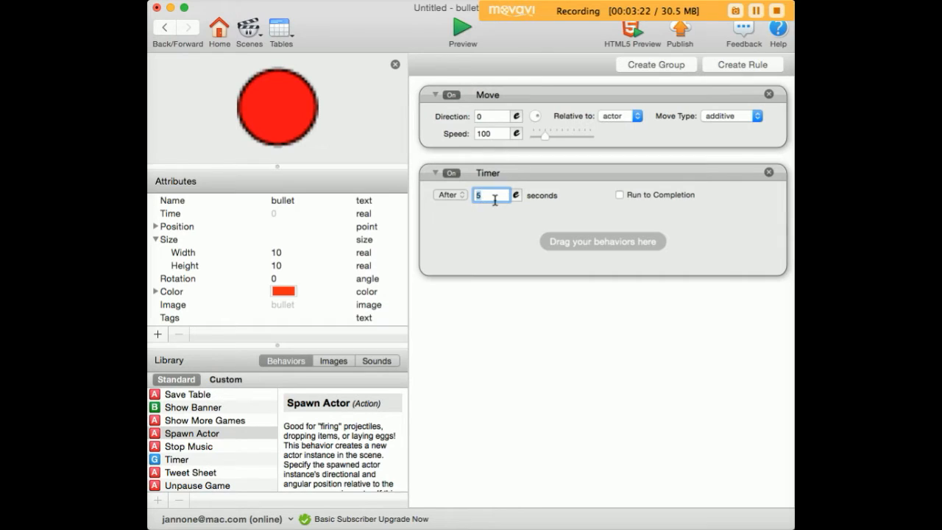
pyautogui.write('1')
pyautogui.click(525, 229)
# Step: Add a Destroy behavior inside the bullet's timer and start the preview
pyautogui.click(203, 437)
pyautogui.write('de')
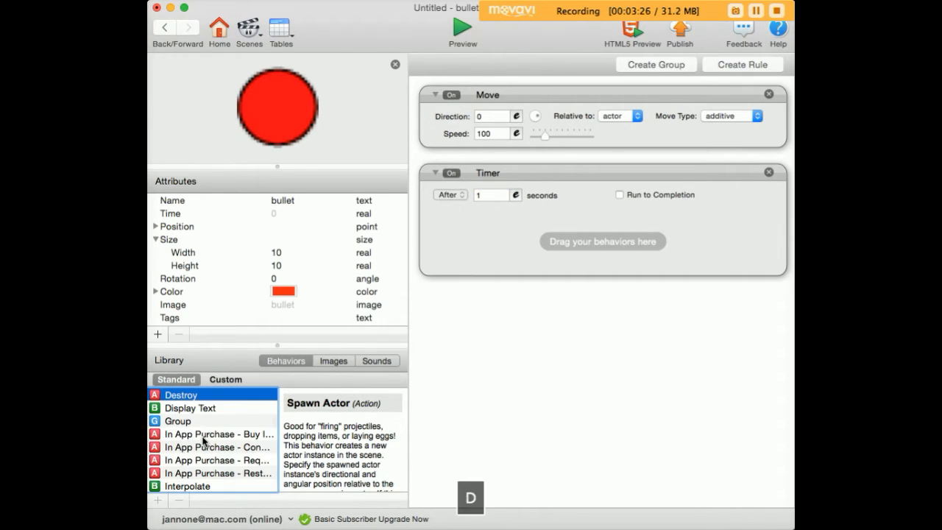
pyautogui.moveTo(155, 401); pyautogui.dragTo(460, 266)
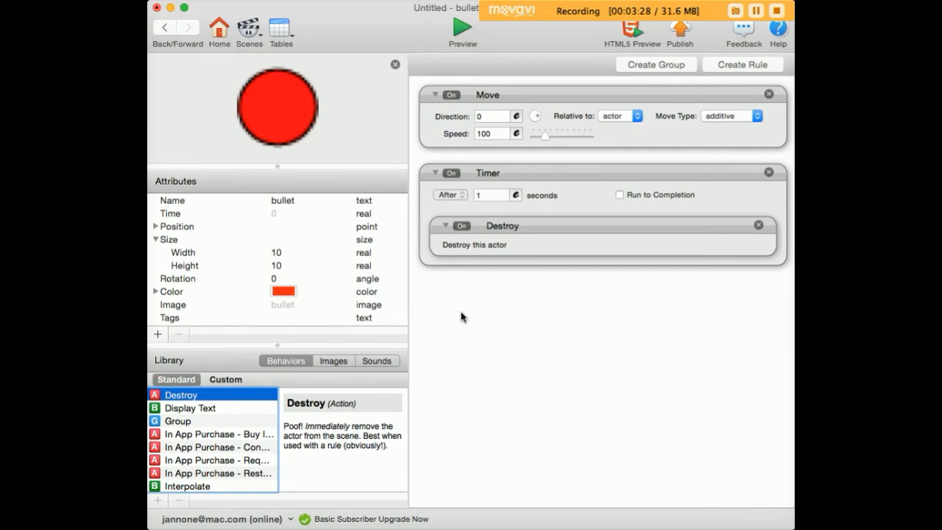
pyautogui.click(462, 28)
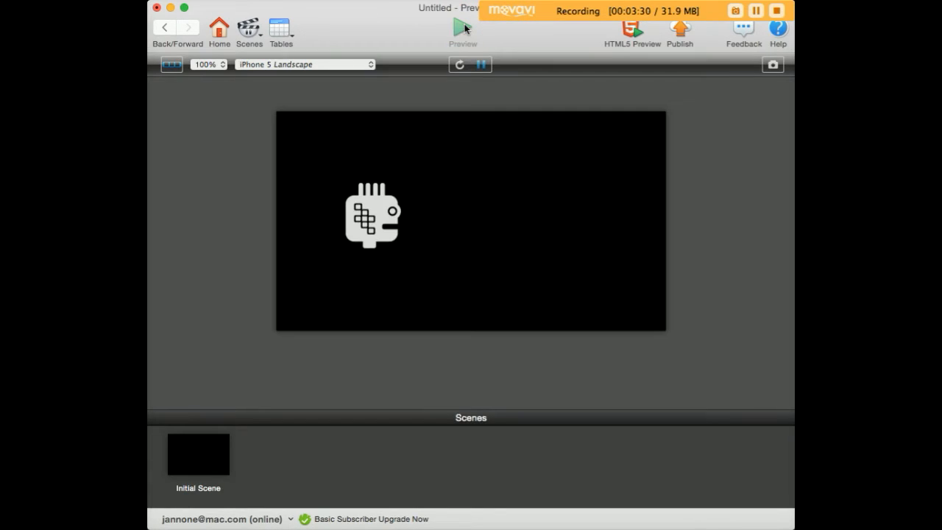
# Step: Fire bullets in the running preview to check how long they stay on screen
pyautogui.press('space')
pyautogui.press('space')
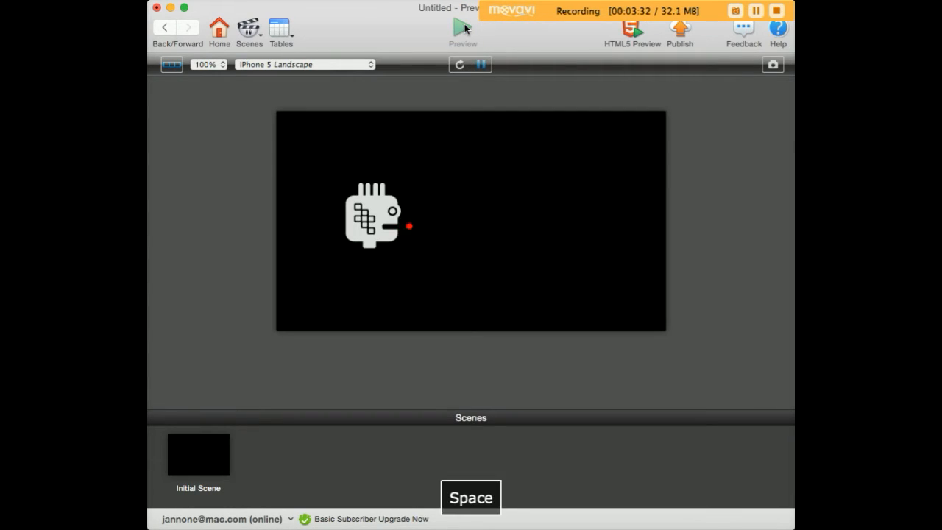
pyautogui.press('space')
# Step: Set the bullet's timer to 2 seconds and fire bullets in the preview to test it
pyautogui.click(175, 29)
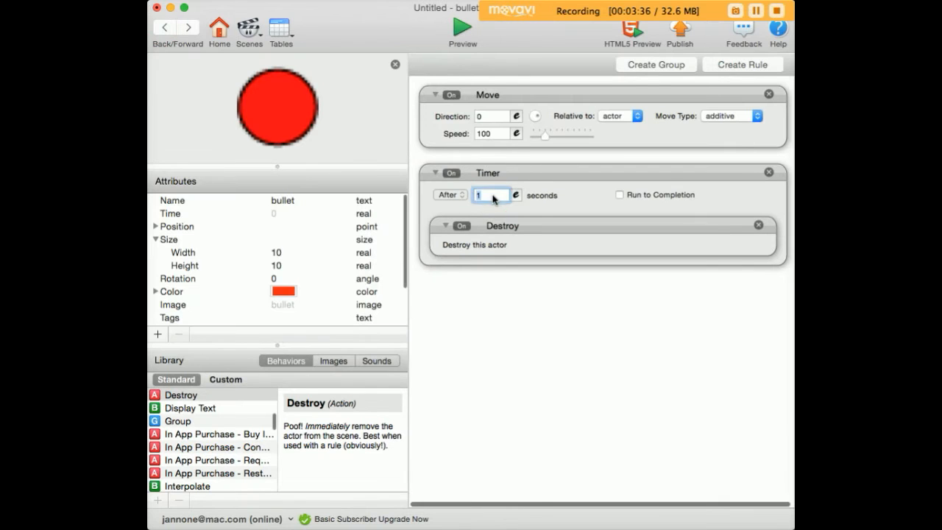
pyautogui.write('2')
pyautogui.click(461, 29)
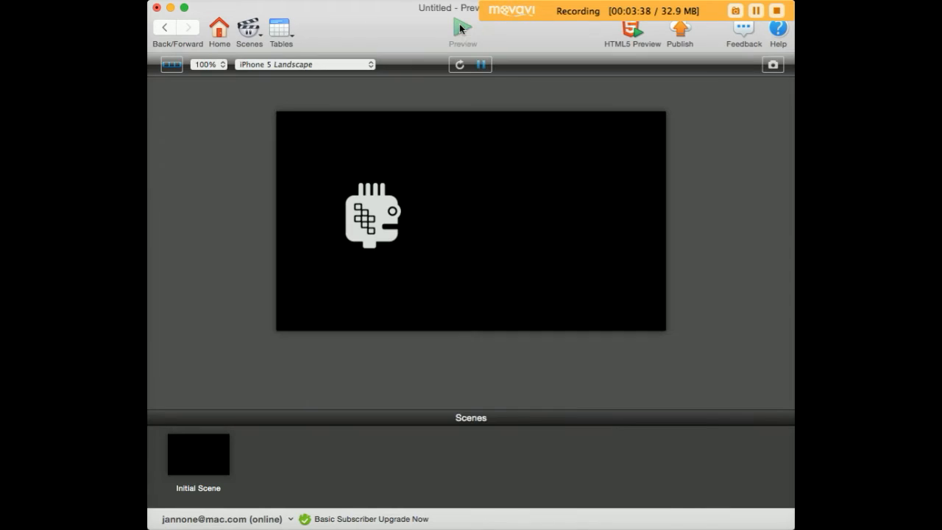
pyautogui.press('space')
pyautogui.press('space')
pyautogui.press('space')
# Step: Set the bullet's timer to 5 seconds and fire a bullet in the preview
pyautogui.click(163, 28)
pyautogui.doubleClick(488, 195)
pyautogui.write('2')
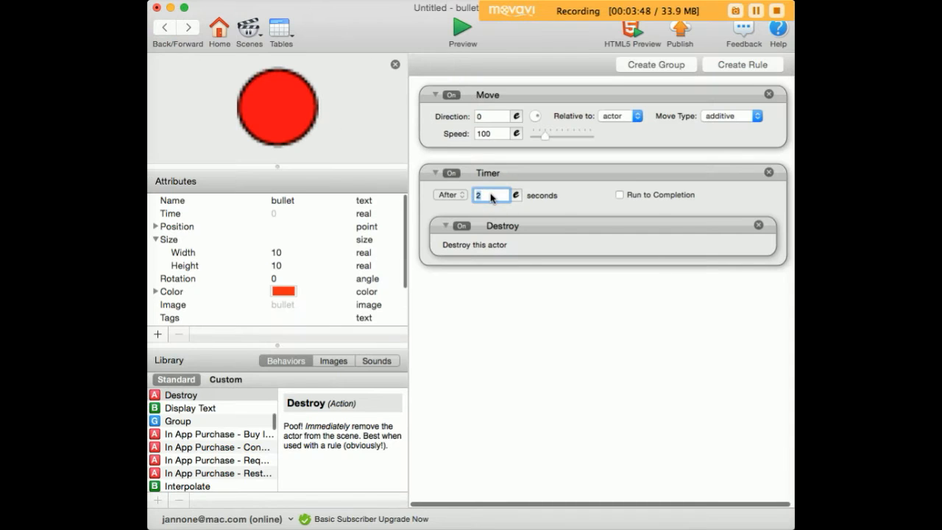
pyautogui.write('5')
pyautogui.click(550, 308)
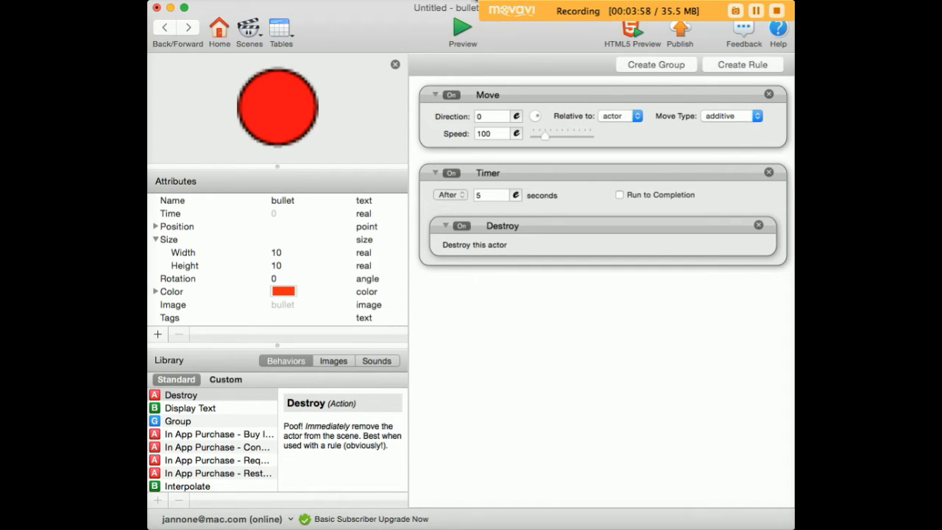
pyautogui.click(463, 29)
pyautogui.press('space')
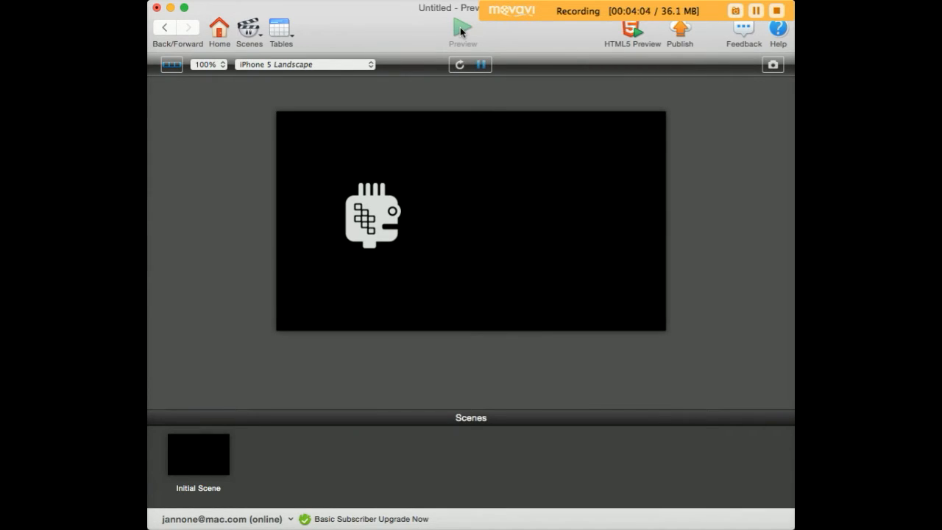
# Step: Return to the scene and create a new actor from the m3-inv image
pyautogui.click(165, 30)
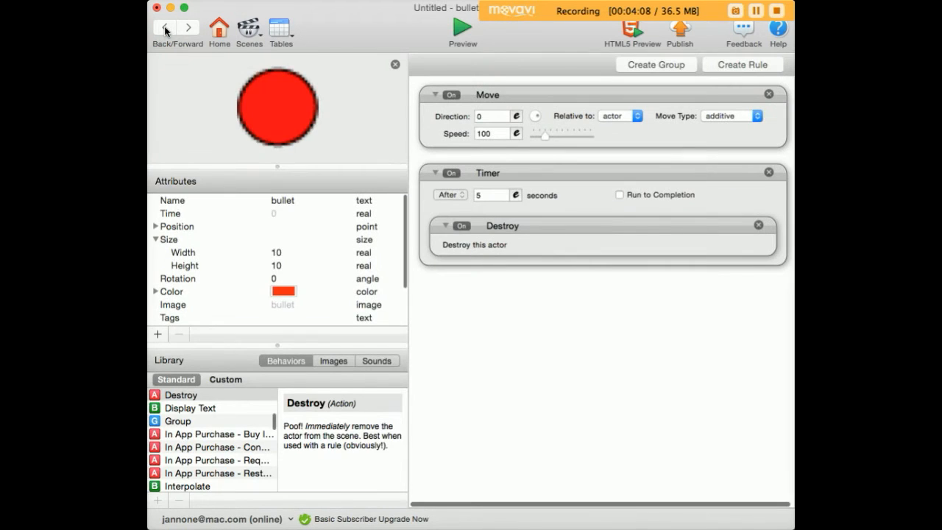
pyautogui.click(165, 29)
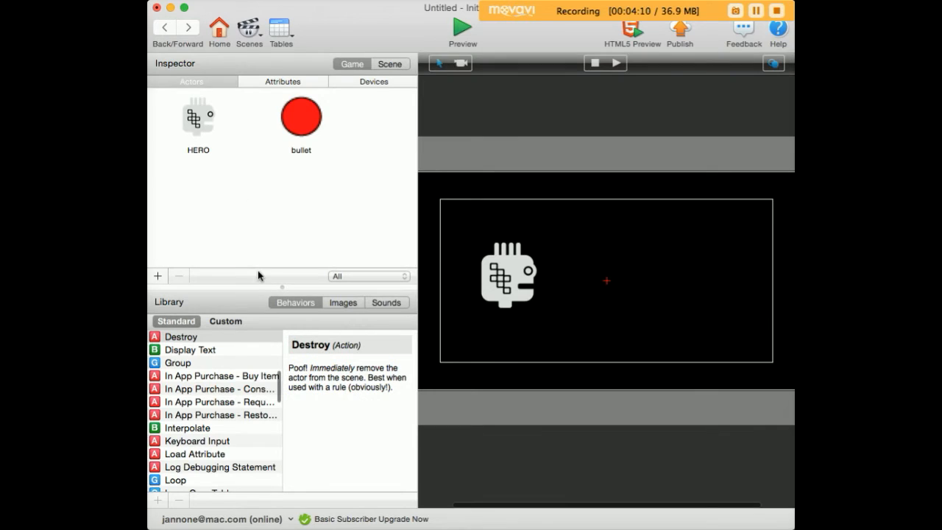
pyautogui.click(341, 303)
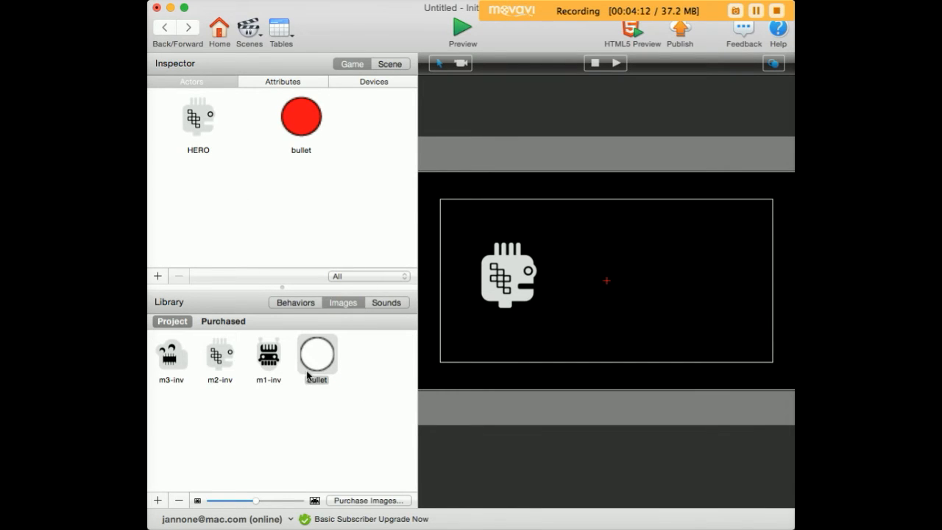
pyautogui.moveTo(170, 356); pyautogui.dragTo(233, 240)
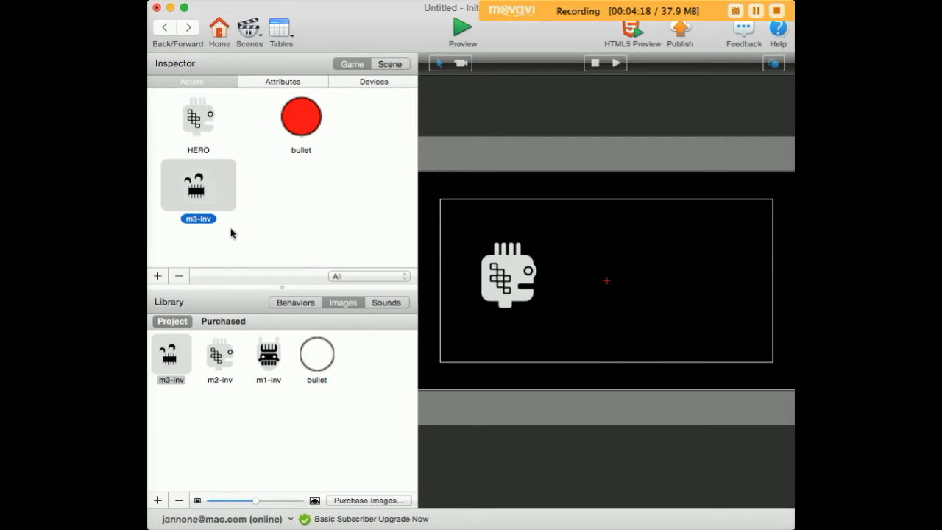
# Step: Add a blank actor and name it GAME FUNCTIONS
pyautogui.click(158, 276)
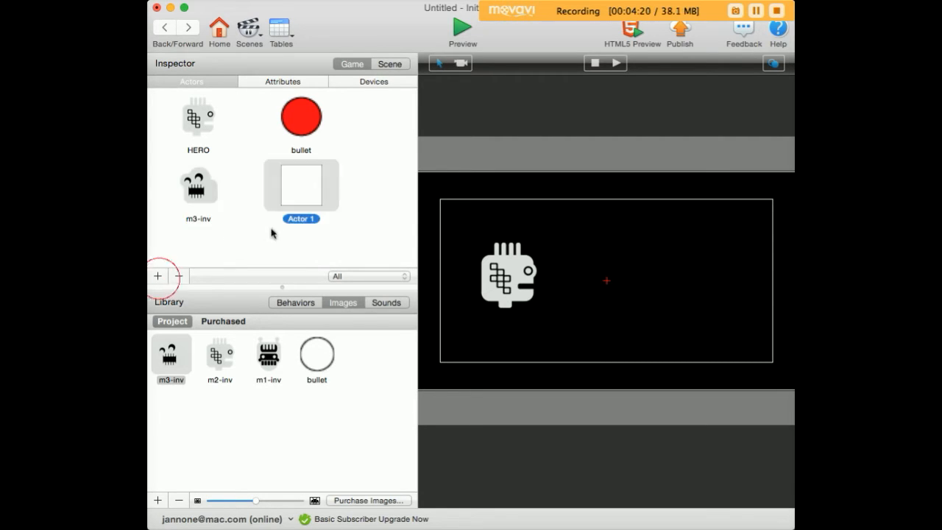
pyautogui.click(300, 220)
pyautogui.write('G')
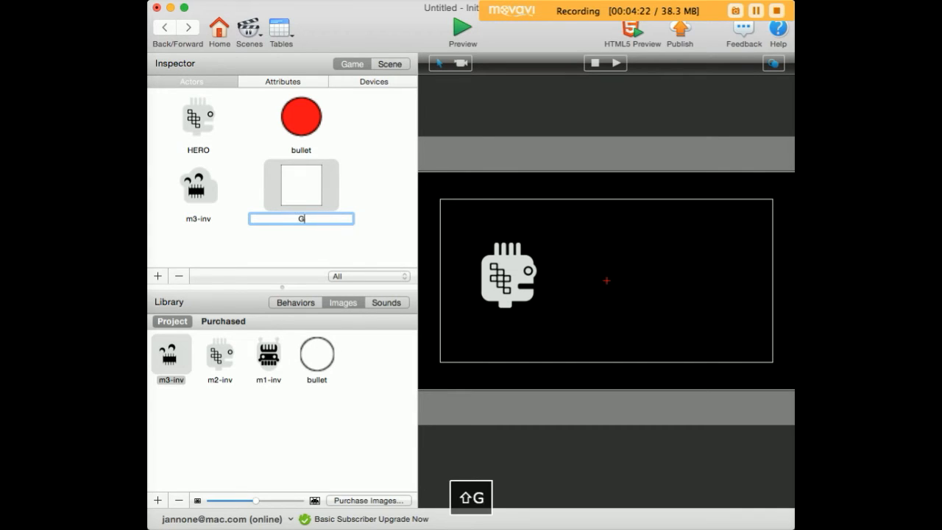
pyautogui.write('AME FUNCTION')
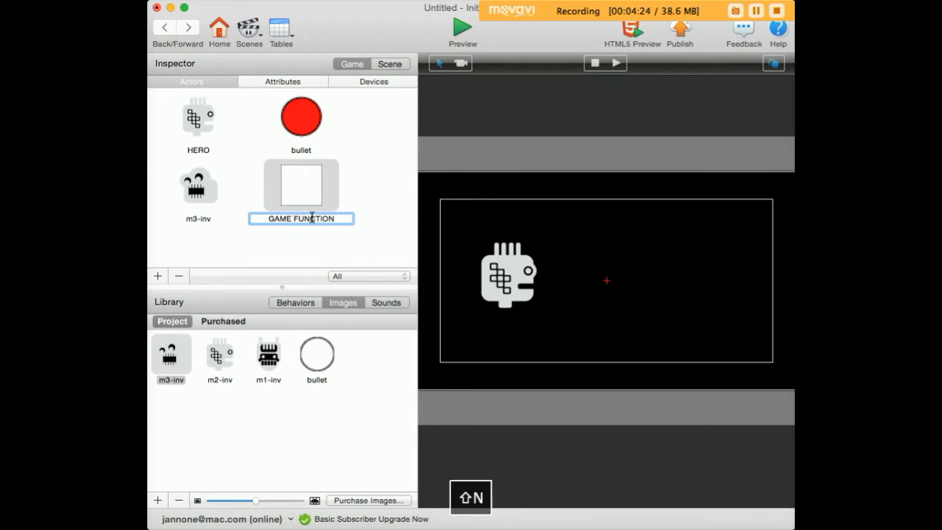
pyautogui.write('S')
pyautogui.click(374, 205)
# Step: Open the GAME FUNCTIONS actor and add a Spawn Actor behavior to it
pyautogui.click(304, 189)
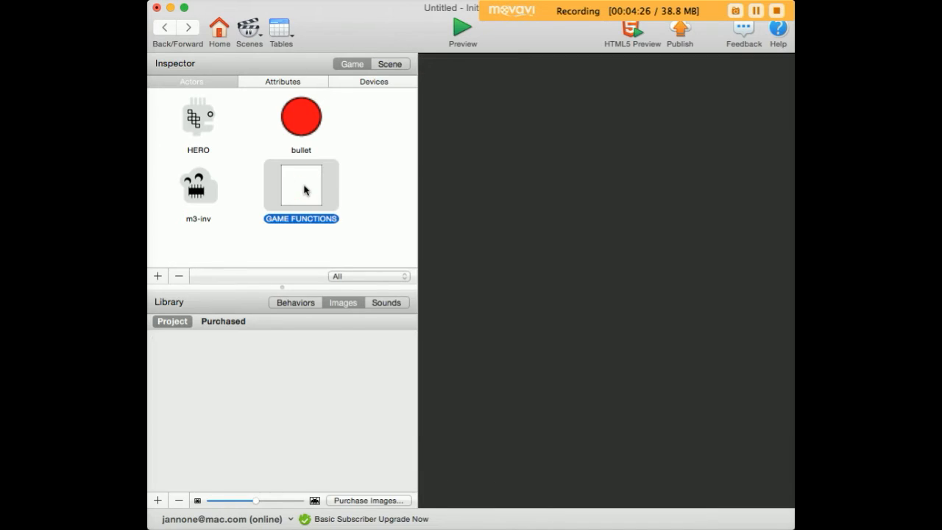
pyautogui.doubleClick(304, 190)
pyautogui.click(262, 360)
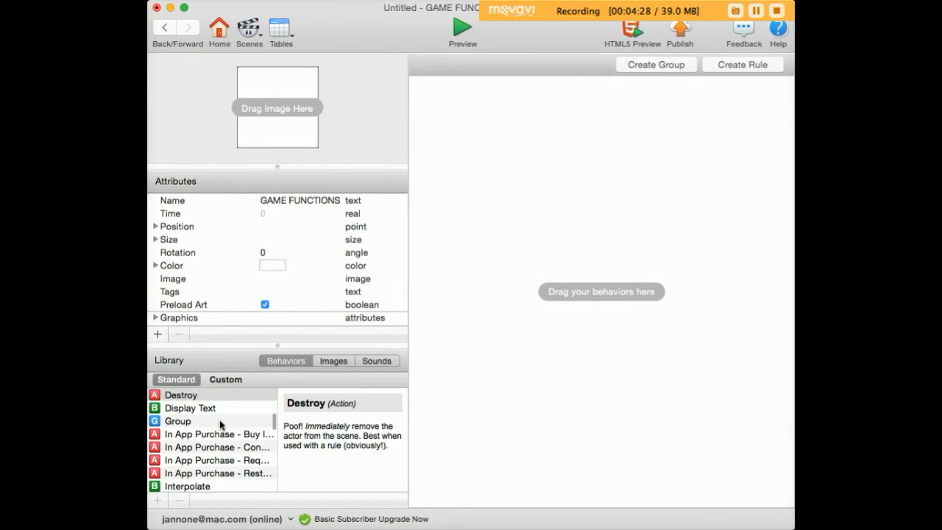
pyautogui.click(215, 422)
pyautogui.write('sp')
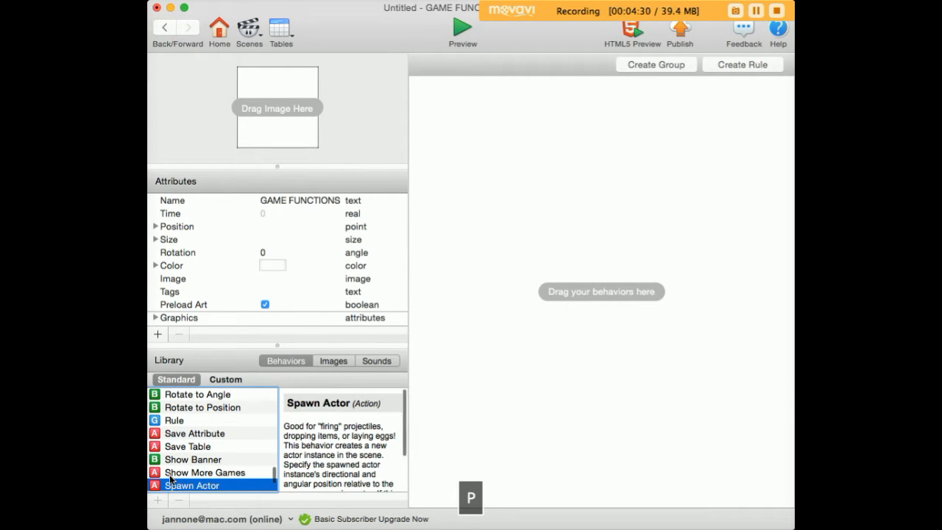
pyautogui.moveTo(154, 485); pyautogui.dragTo(507, 168)
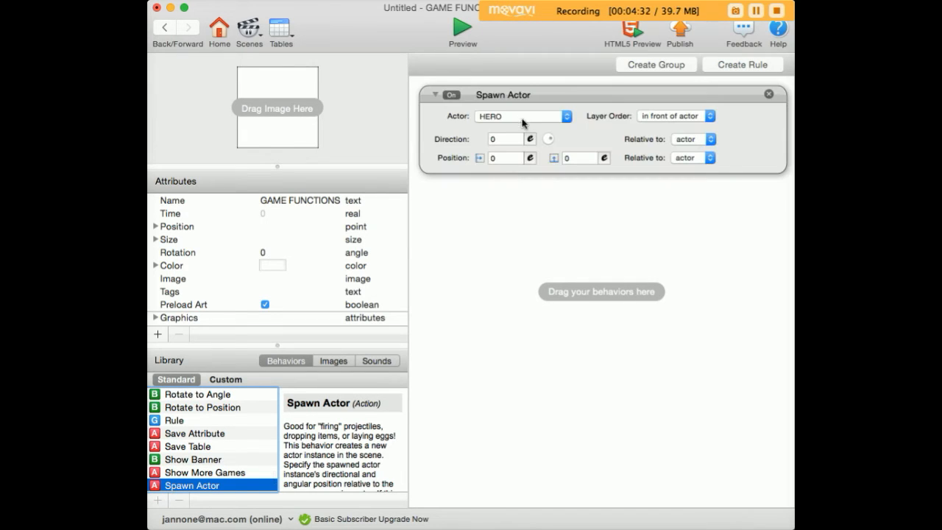
# Step: Rename the m3-inv actor to VILLIAN
pyautogui.click(521, 117)
pyautogui.click(521, 118)
pyautogui.click(166, 28)
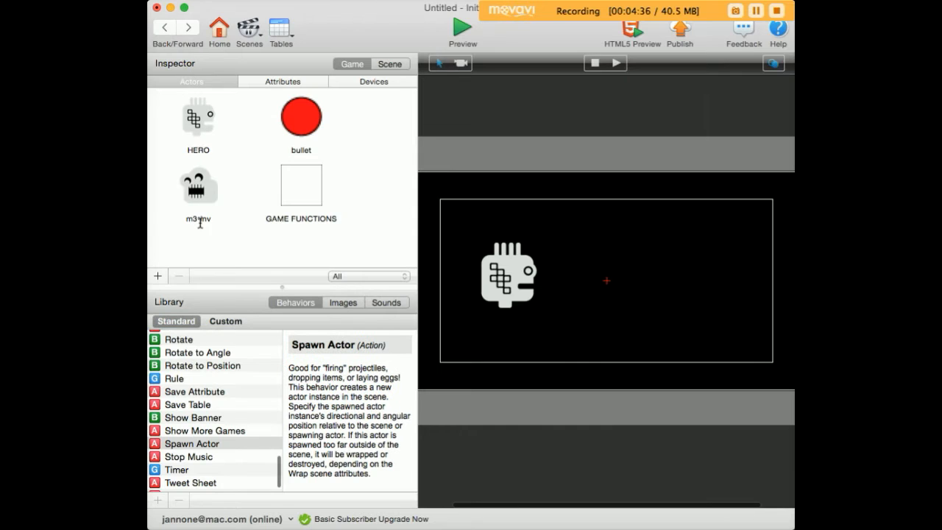
pyautogui.click(200, 219)
pyautogui.doubleClick(201, 219)
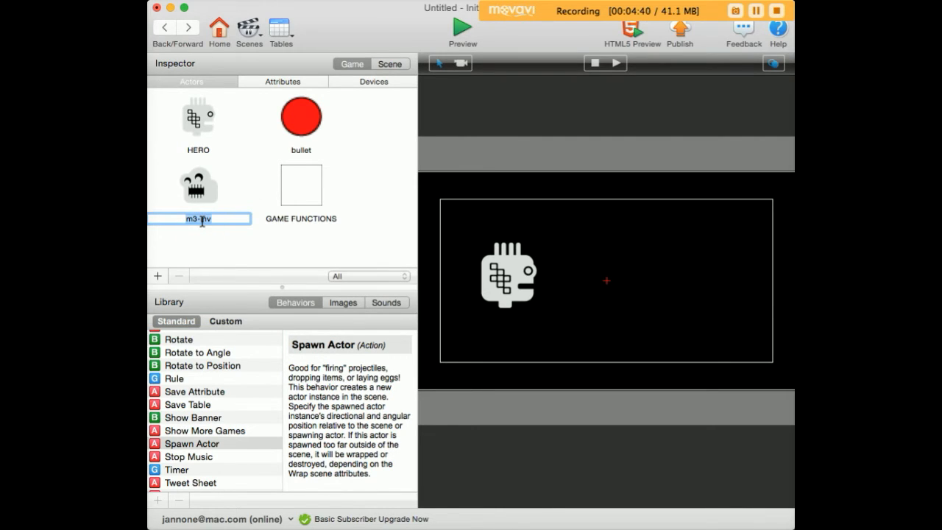
pyautogui.write('VILLIAN')
pyautogui.click(211, 242)
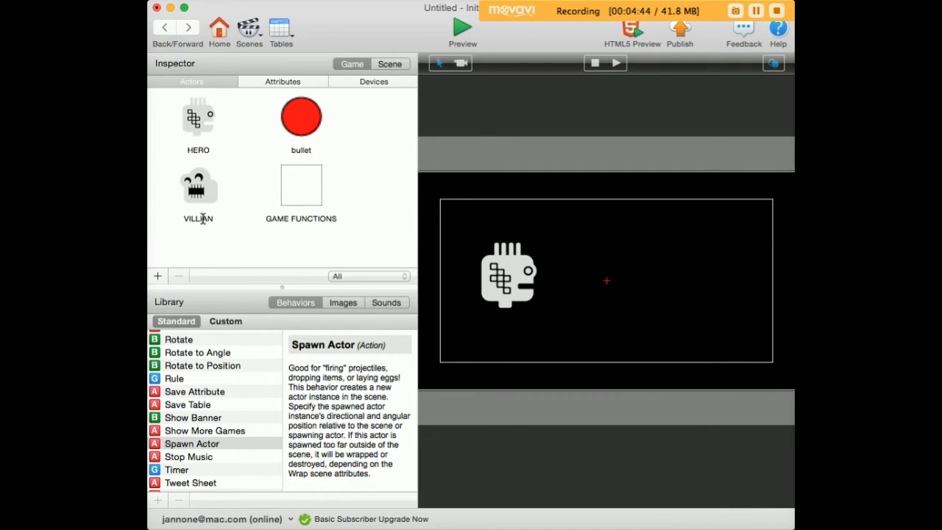
# Step: Set the GAME FUNCTIONS Spawn Actor behavior to spawn VILLIAN
pyautogui.doubleClick(289, 184)
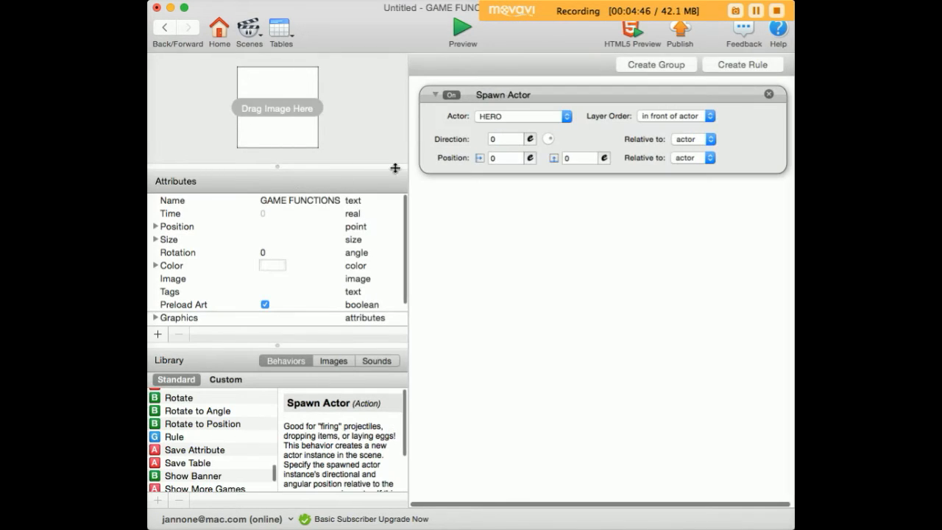
pyautogui.click(497, 116)
pyautogui.click(494, 139)
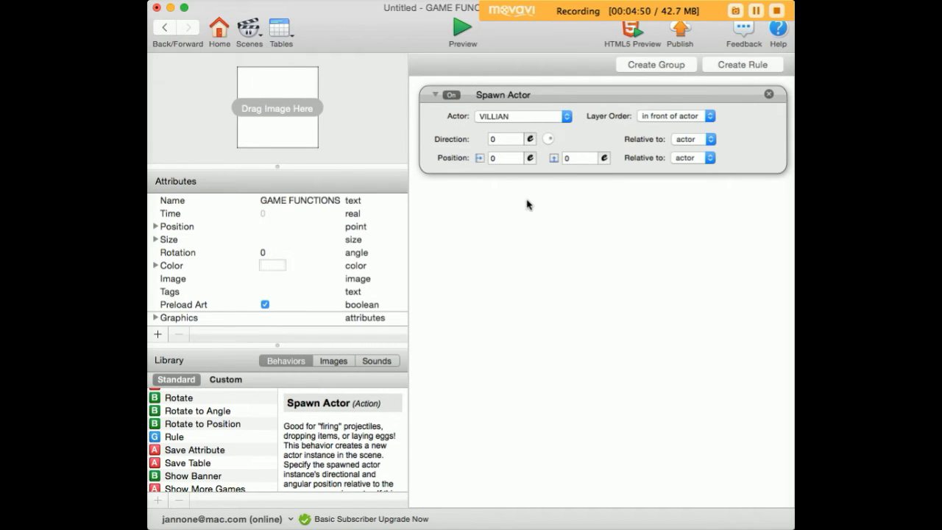
# Step: Set the spawn X position expression to game.Screen.Size.Width
pyautogui.click(508, 157)
pyautogui.click(530, 158)
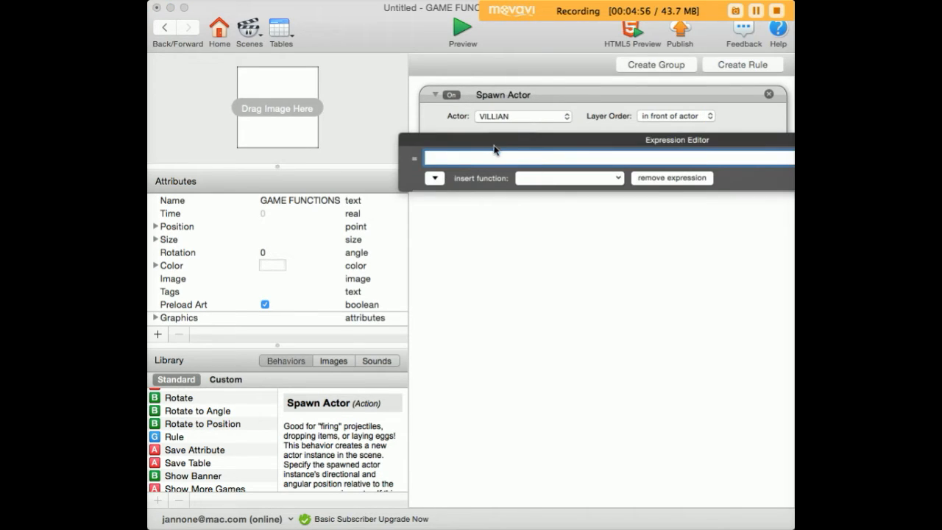
pyautogui.click(282, 197)
pyautogui.click(283, 229)
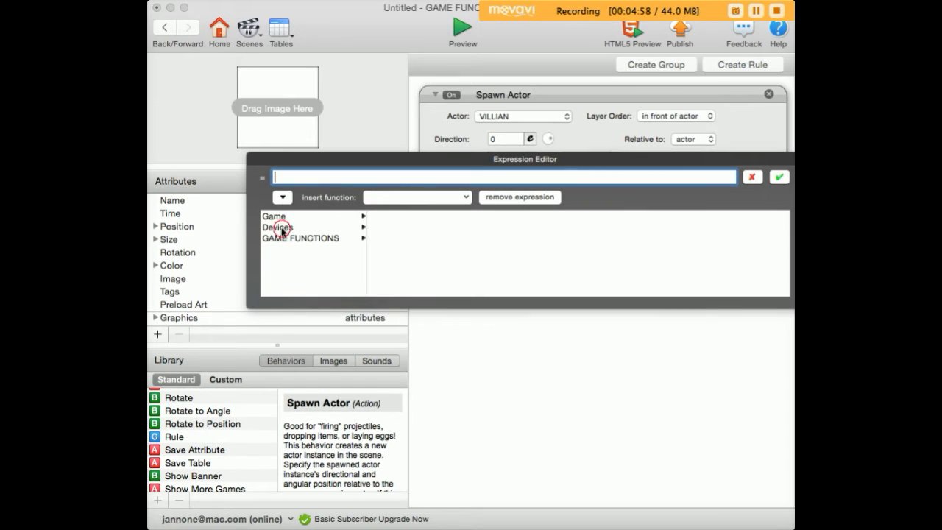
pyautogui.click(390, 260)
pyautogui.click(493, 219)
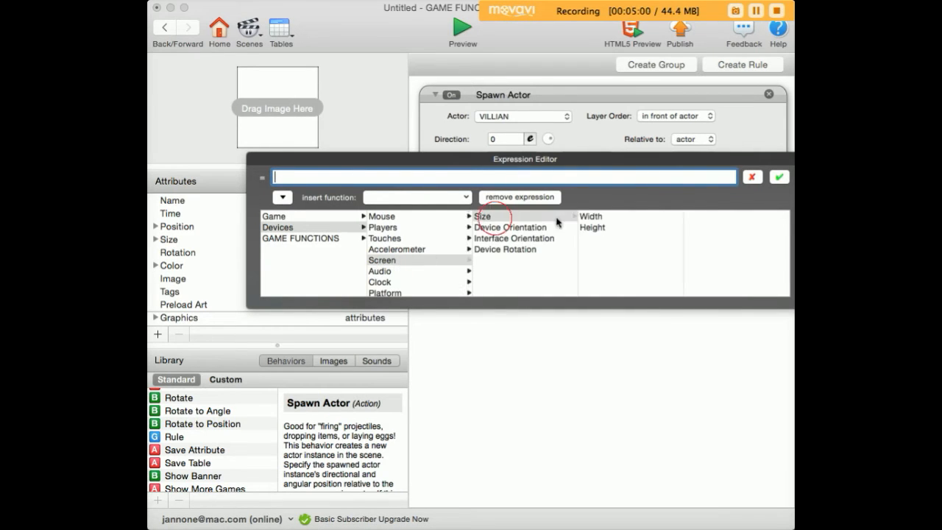
pyautogui.click(592, 217)
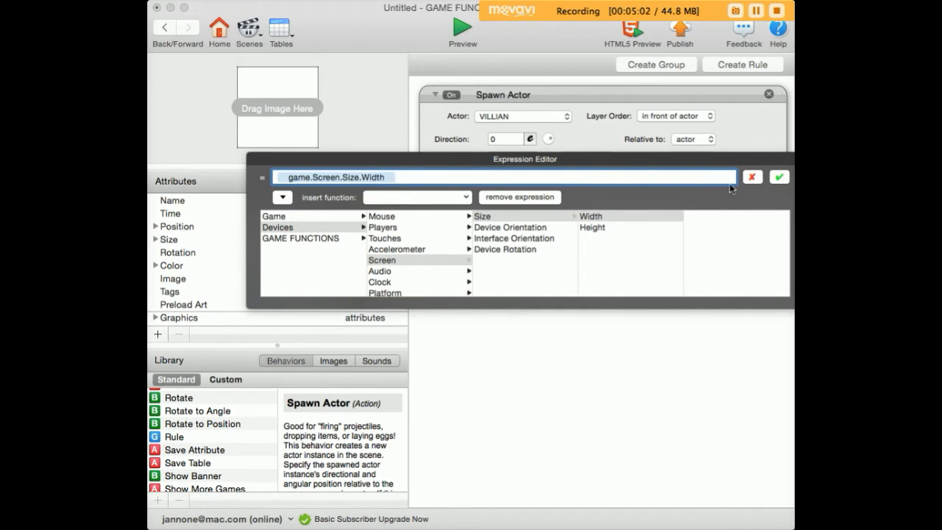
pyautogui.click(779, 177)
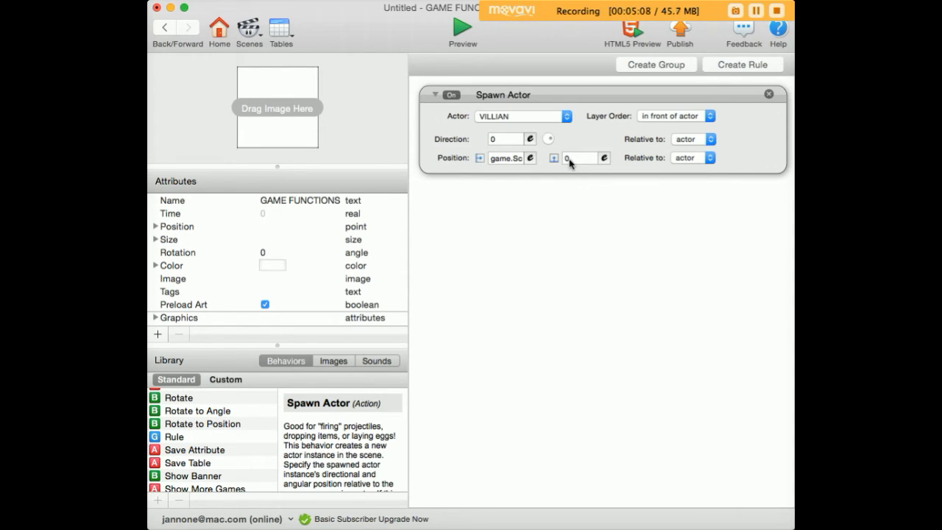
# Step: Insert the random function into the spawn Y position expression and set its minimum to 0
pyautogui.click(603, 158)
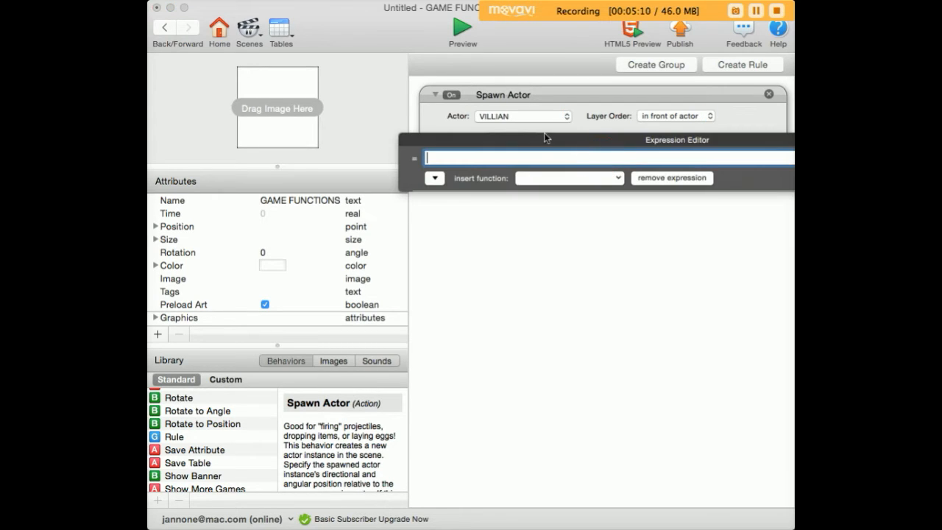
pyautogui.click(396, 193)
pyautogui.scroll(-3, 414, 357)
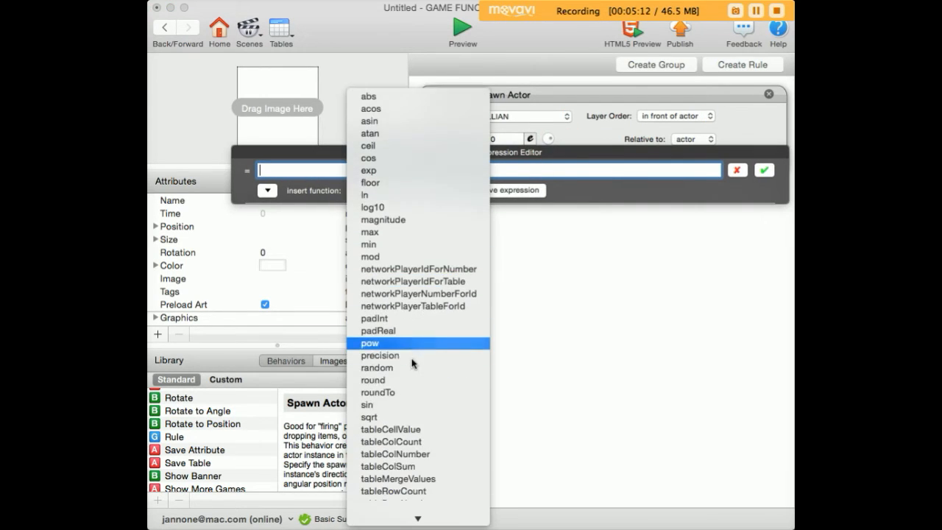
pyautogui.click(409, 346)
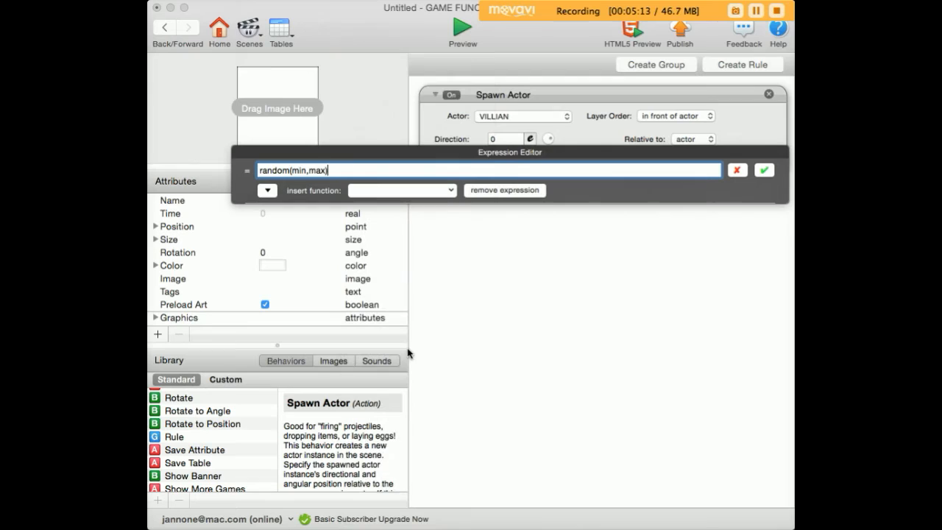
pyautogui.doubleClick(295, 170)
pyautogui.write('0')
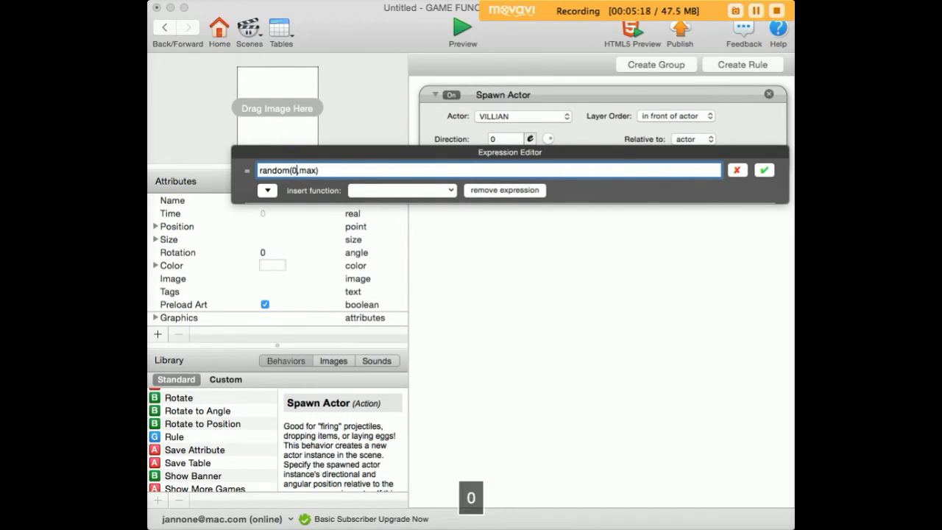
# Step: Set the random maximum to game.Screen.Size.Height and apply the Y position expression
pyautogui.doubleClick(309, 171)
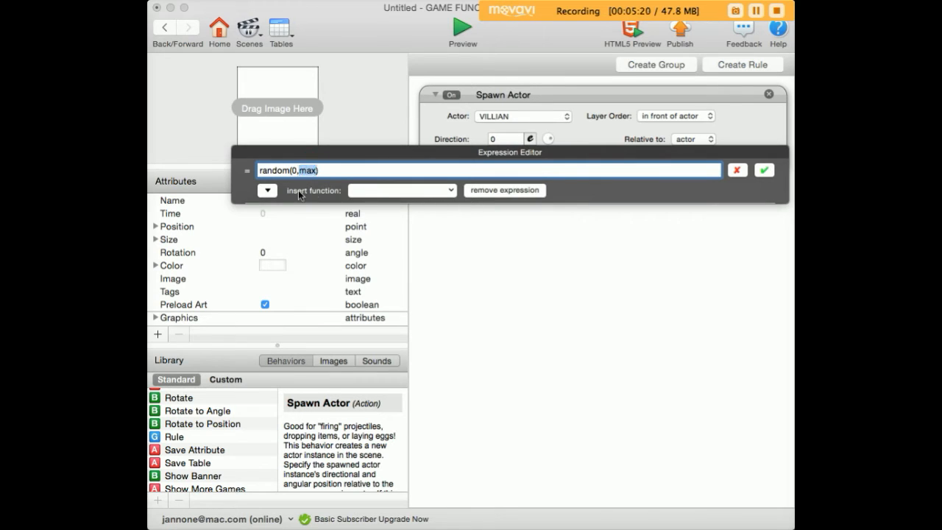
pyautogui.click(267, 189)
pyautogui.click(274, 220)
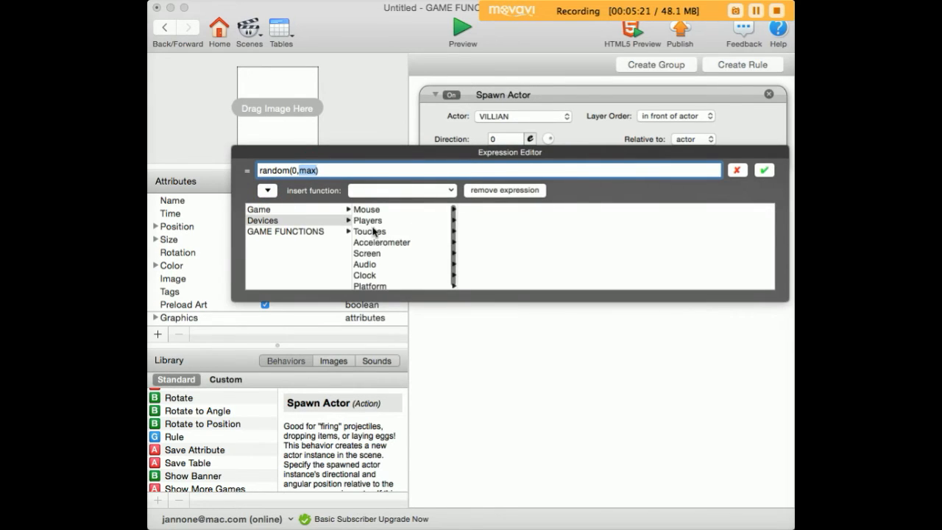
pyautogui.click(368, 253)
pyautogui.click(468, 209)
pyautogui.click(578, 221)
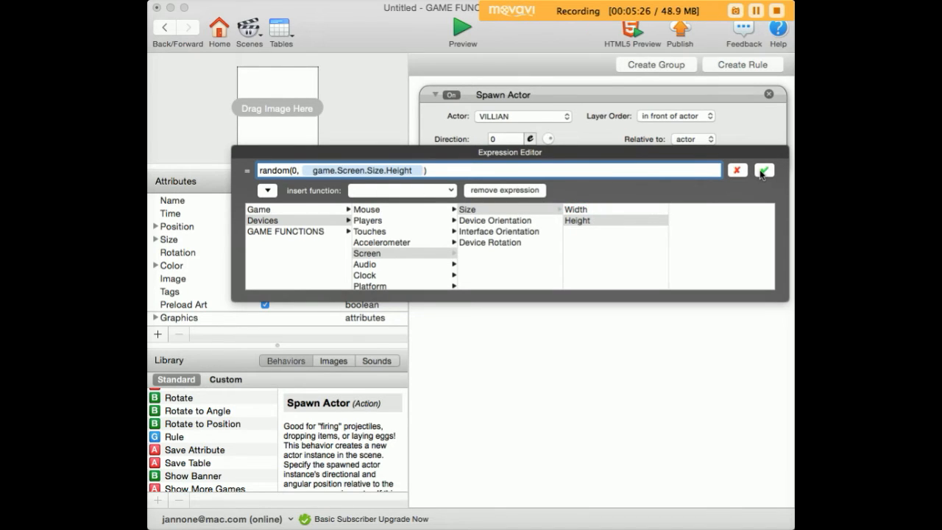
pyautogui.click(763, 171)
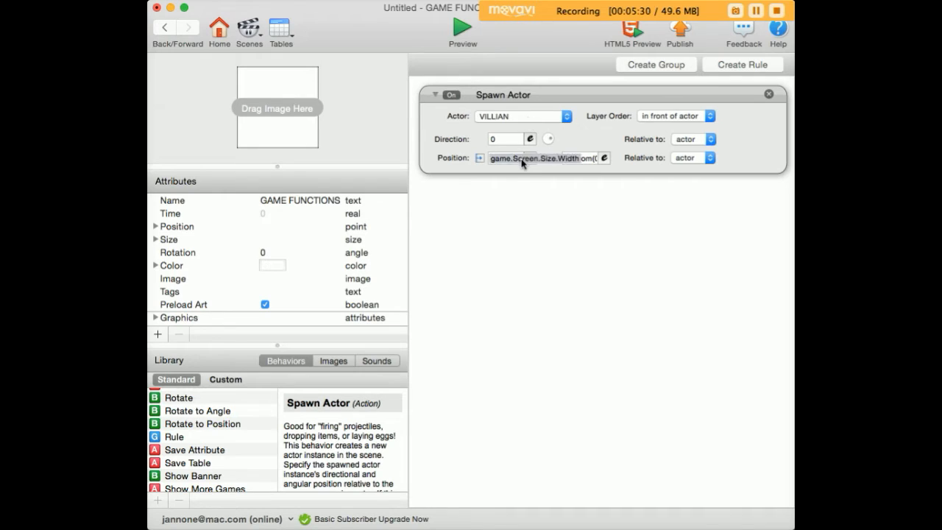
# Step: Make the spawn position relative to the scene, then place a GAME FUNCTIONS instance in the scene above the visible area
pyautogui.click(688, 163)
pyautogui.click(689, 174)
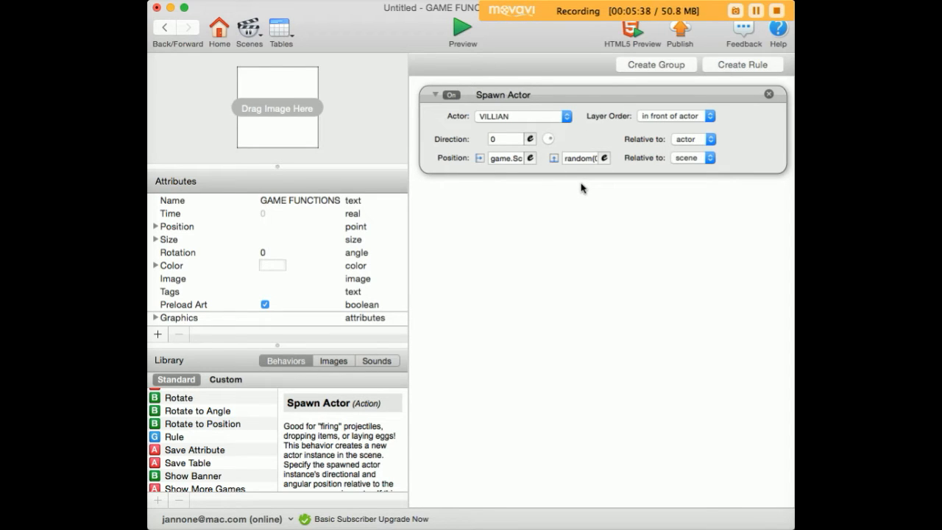
pyautogui.click(167, 30)
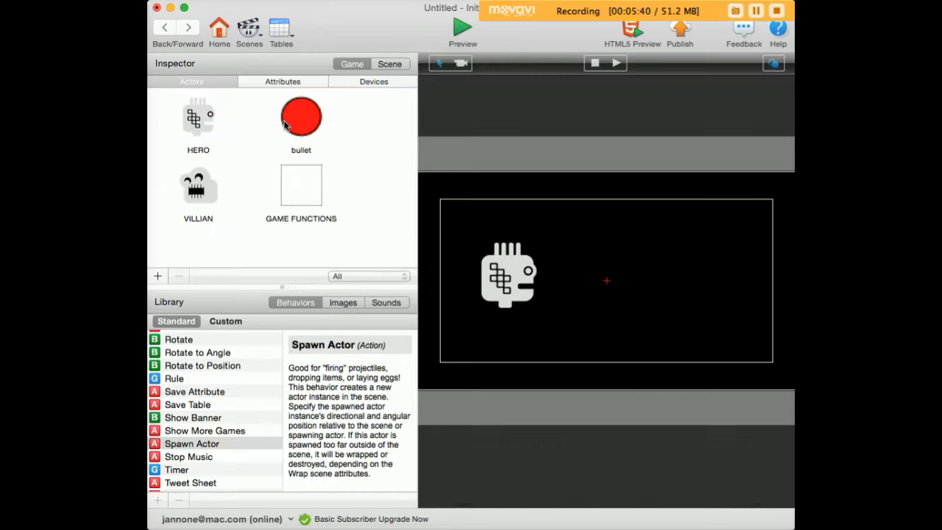
pyautogui.moveTo(301, 193); pyautogui.dragTo(485, 148)
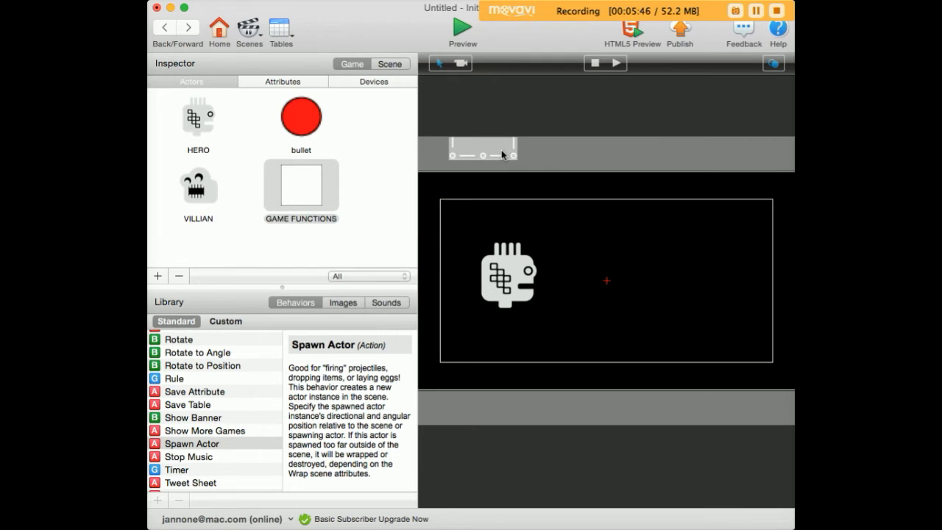
# Step: Give VILLIAN an Accelerate behavior with direction 180 and acceleration 10
pyautogui.doubleClick(175, 198)
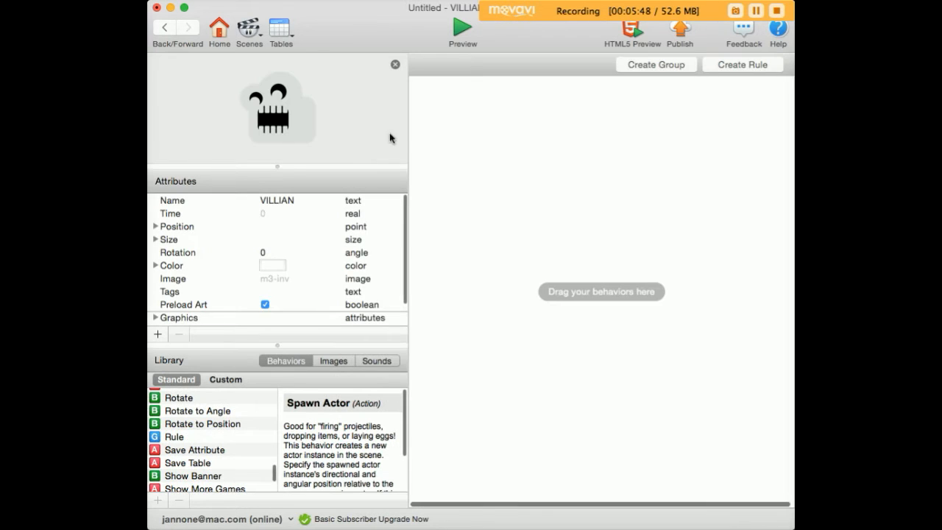
pyautogui.scroll(15, 184, 458)
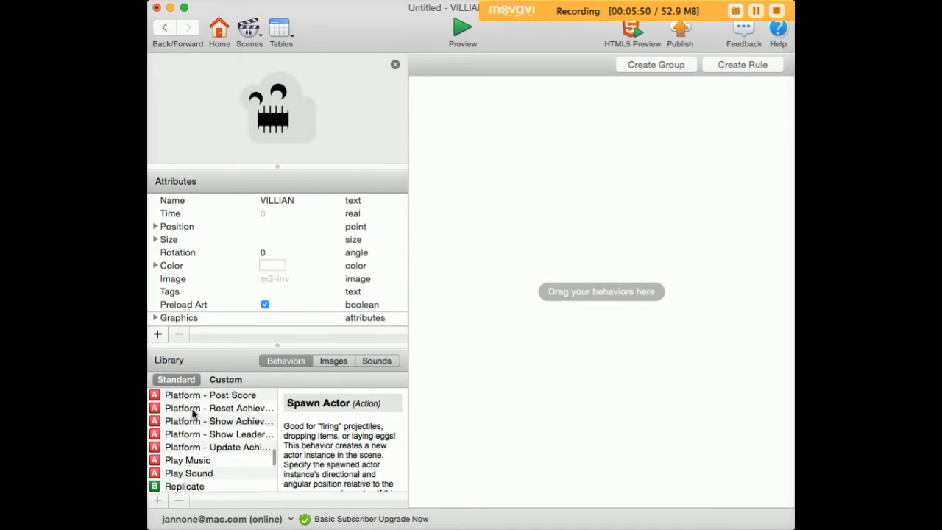
pyautogui.moveTo(162, 401); pyautogui.dragTo(452, 123)
pyautogui.click(505, 116)
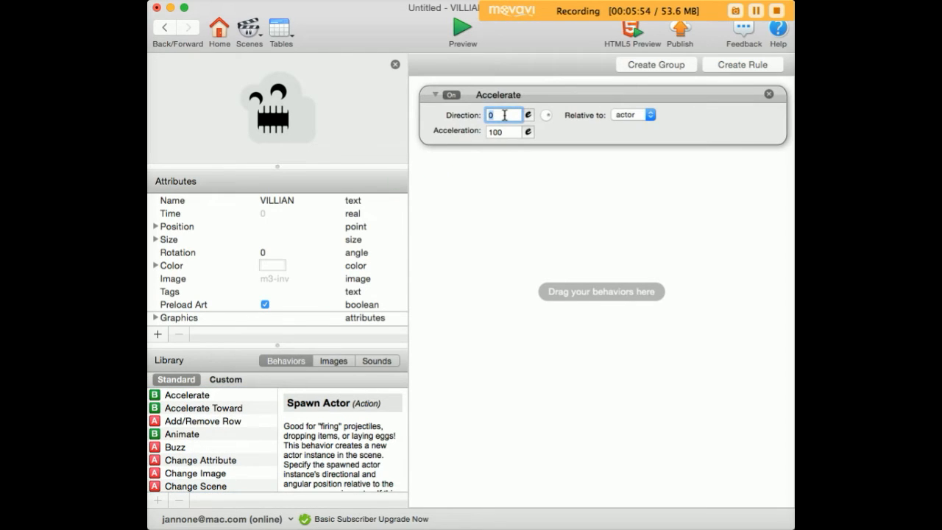
pyautogui.write('180')
pyautogui.click(504, 132)
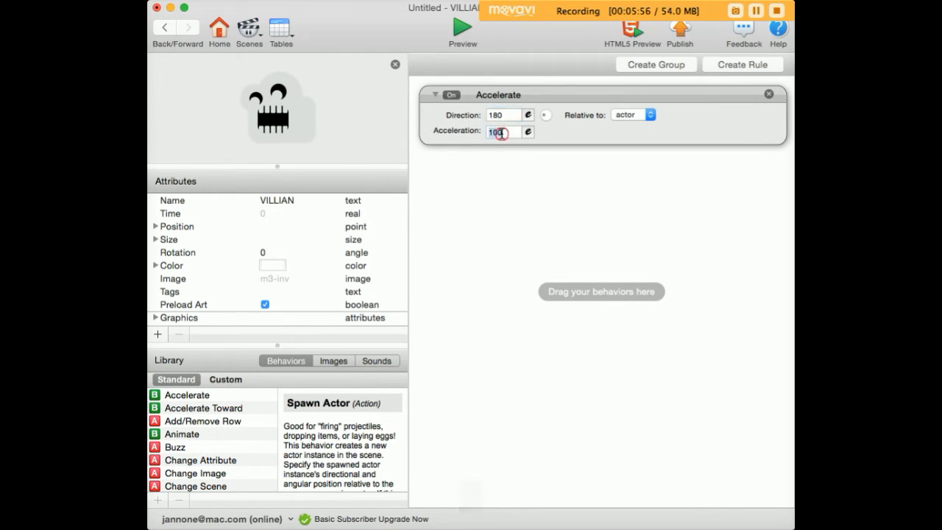
pyautogui.write('10')
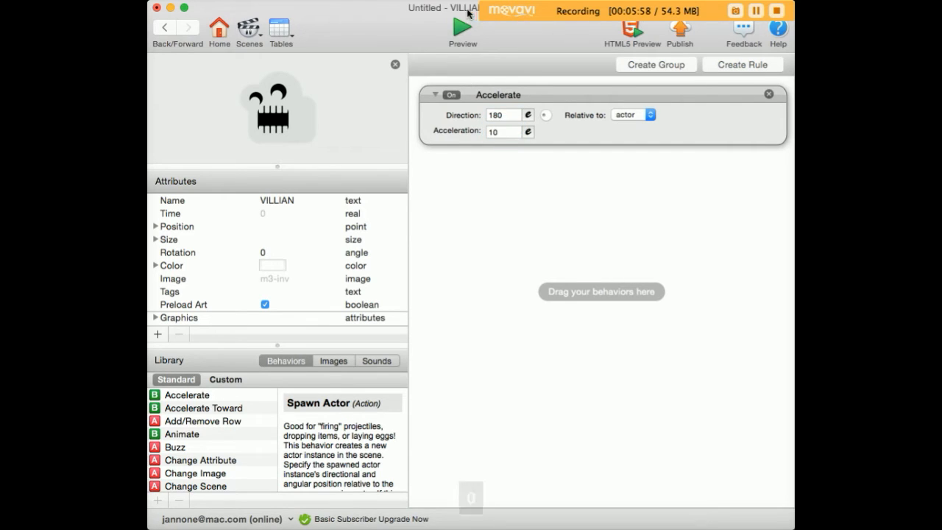
# Step: Preview the game, then tint the VILLIAN actor green
pyautogui.click(462, 29)
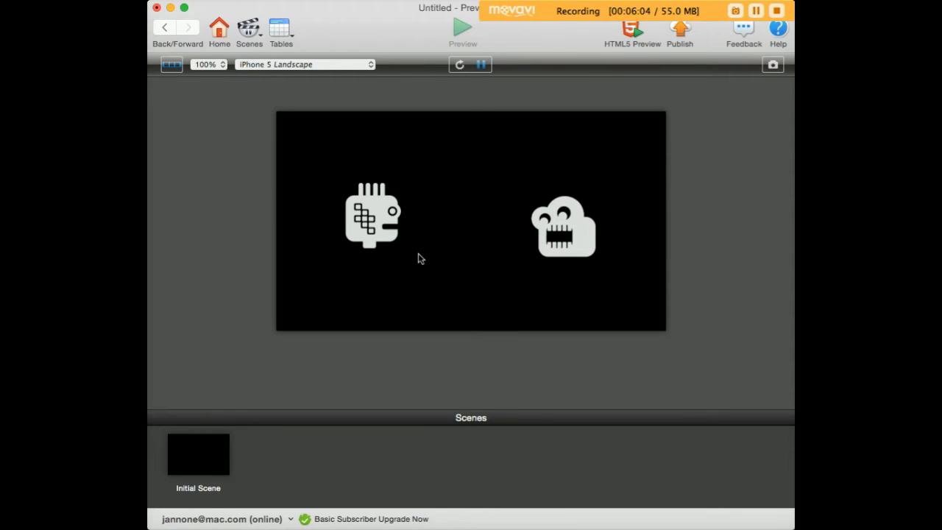
pyautogui.click(167, 28)
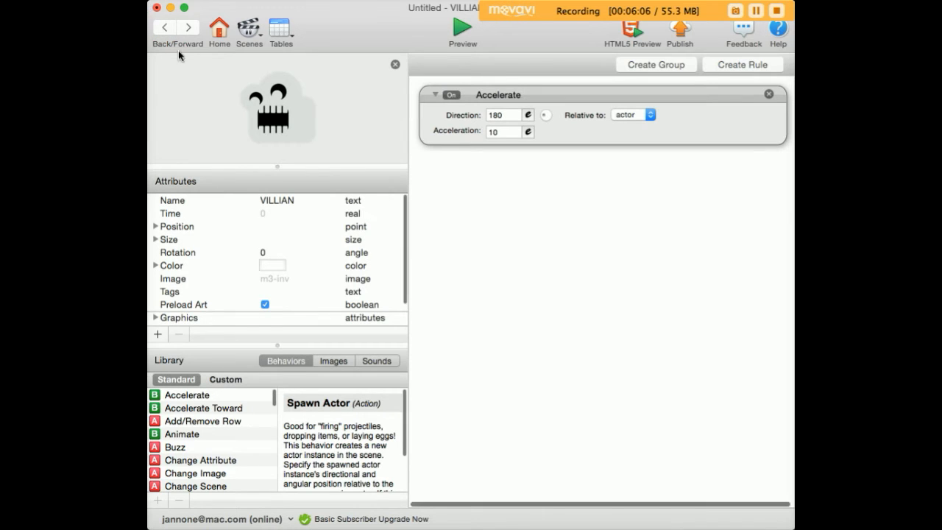
pyautogui.click(271, 266)
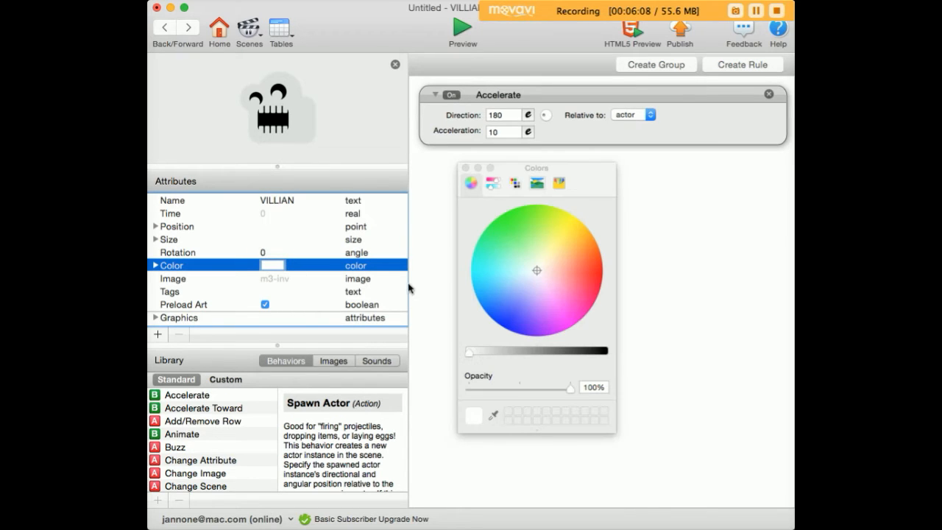
pyautogui.moveTo(513, 272); pyautogui.dragTo(484, 233)
# Step: Preview the game repeatedly to watch the villain spawn and move, then return to the scene
pyautogui.click(463, 31)
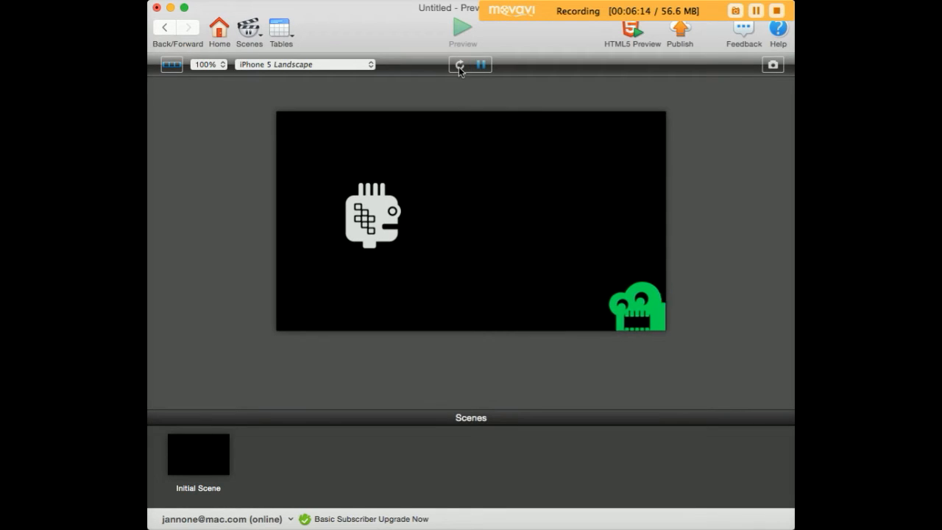
pyautogui.click(164, 28)
pyautogui.click(463, 26)
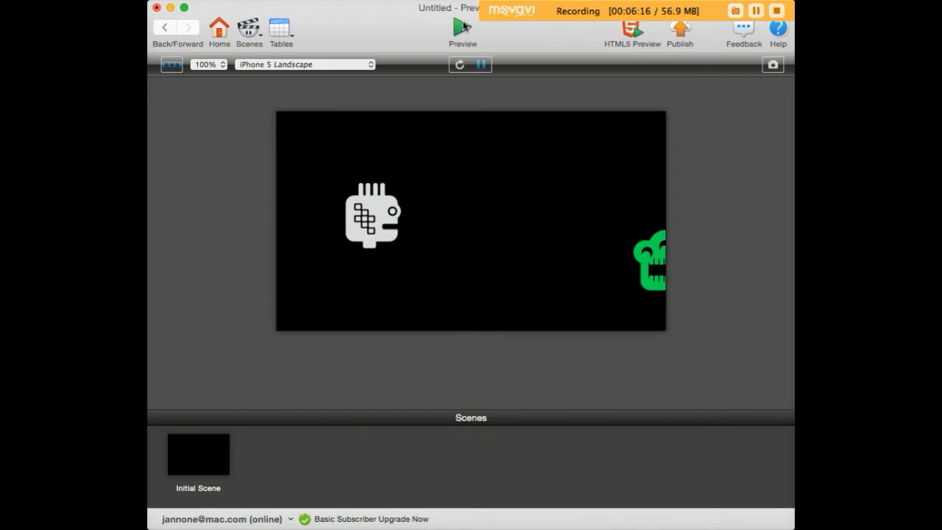
pyautogui.click(166, 27)
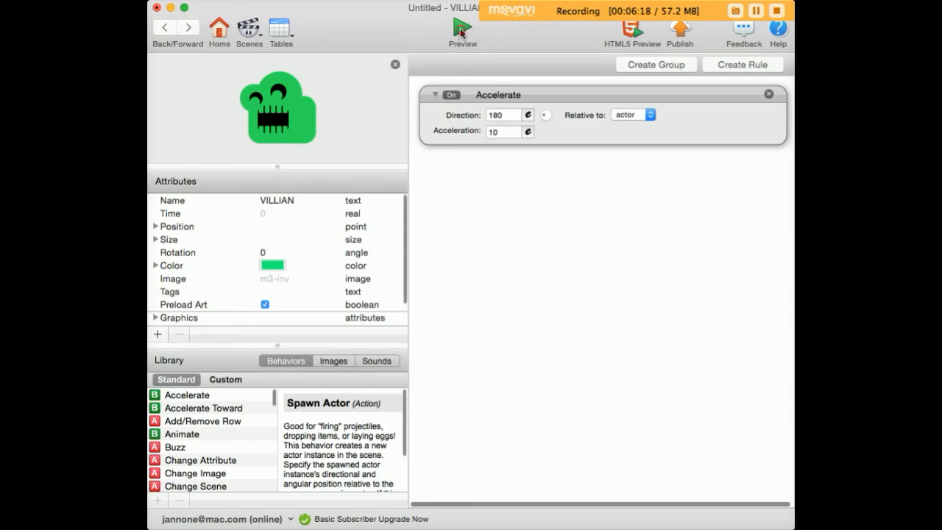
pyautogui.click(461, 29)
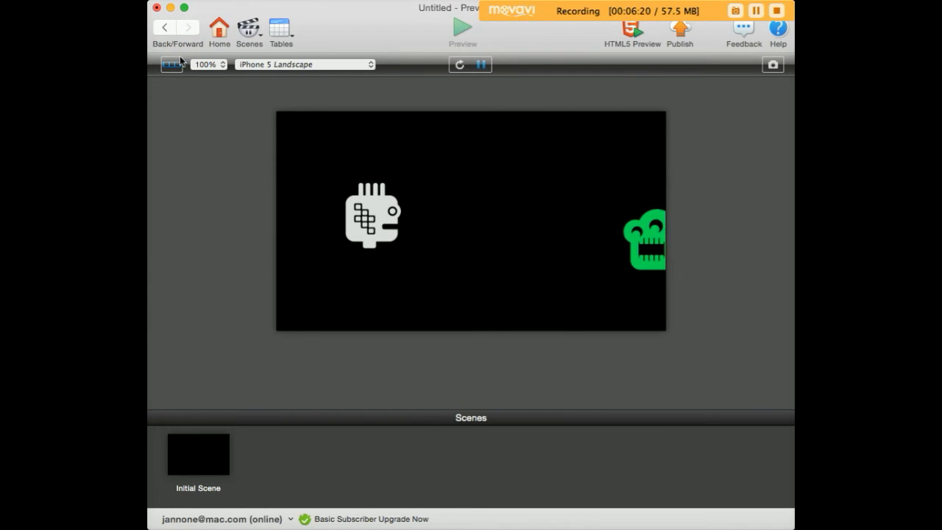
pyautogui.click(162, 31)
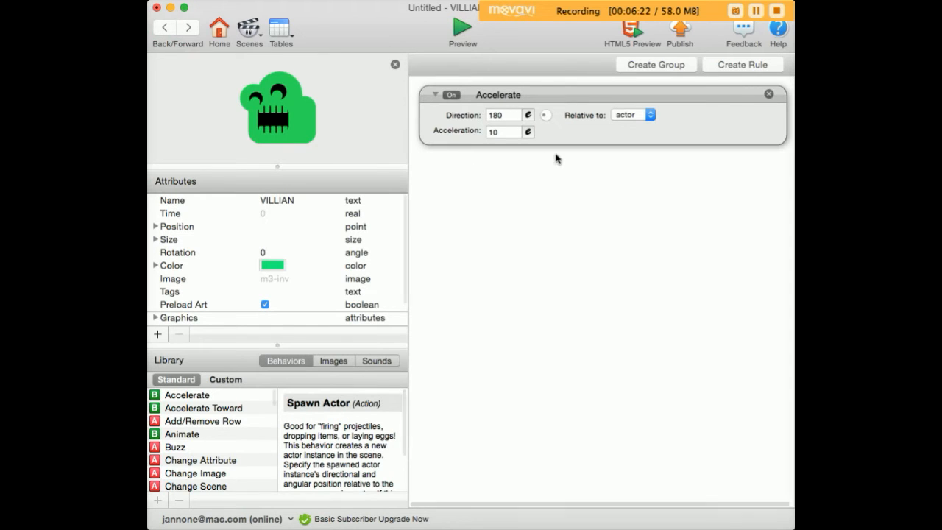
pyautogui.click(165, 28)
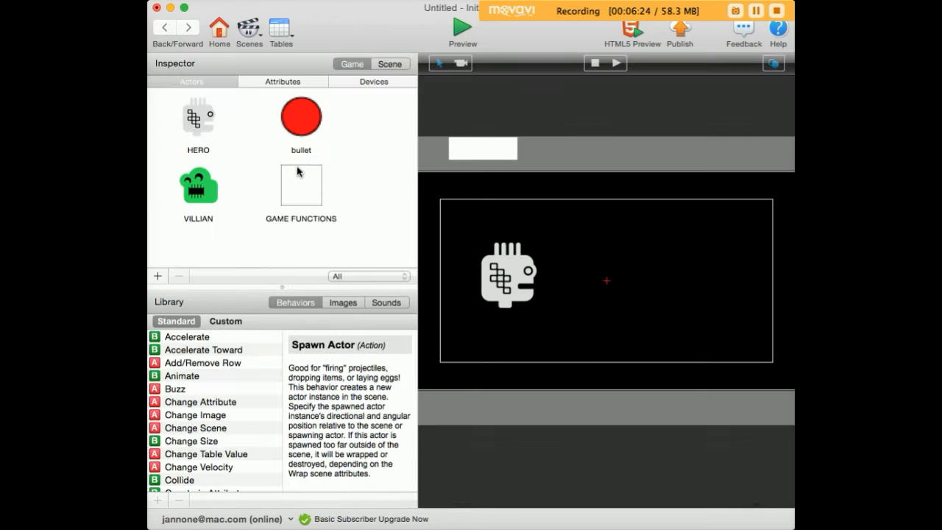
# Step: Open GAME FUNCTIONS and inspect the Spawn Actor X position expression
pyautogui.click(307, 193)
pyautogui.doubleClick(307, 193)
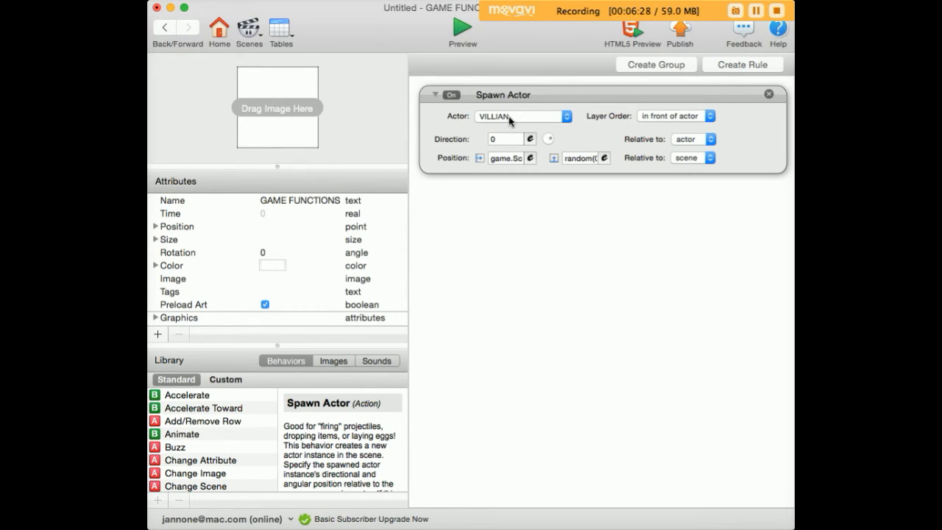
pyautogui.click(505, 159)
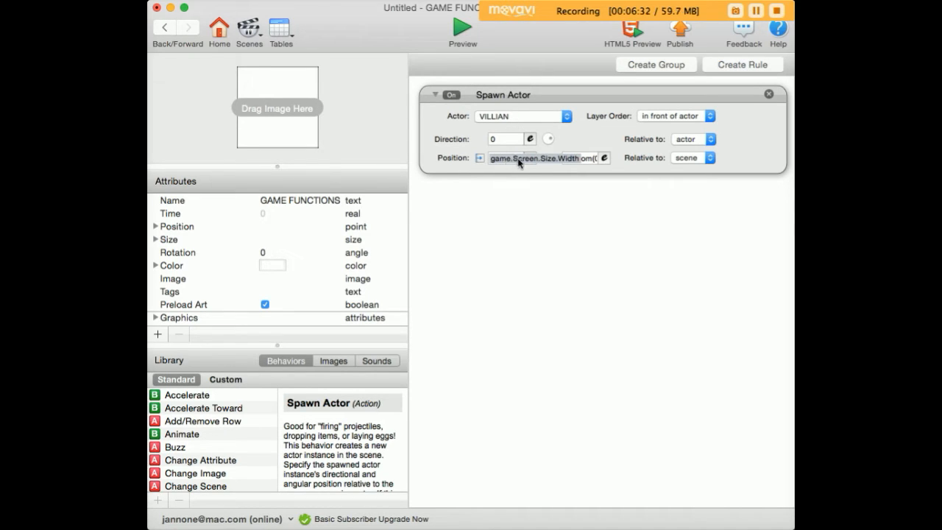
pyautogui.click(579, 160)
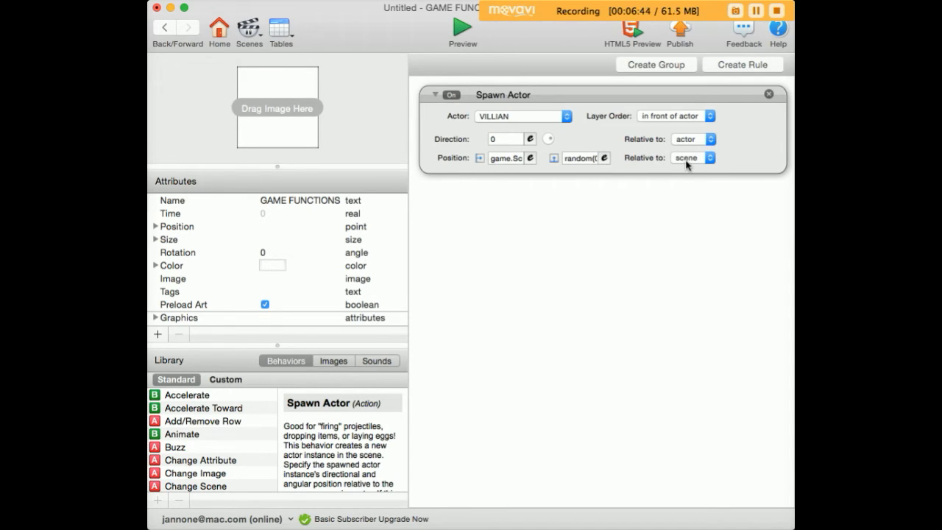
# Step: Copy and paste the Spawn Actor behavior to create duplicate spawners
pyautogui.click(524, 99)
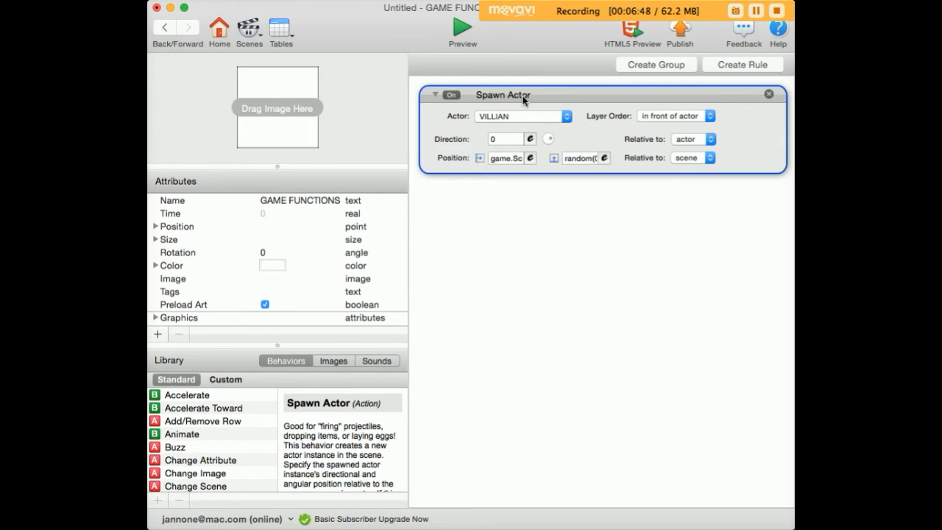
pyautogui.press('super+c')
pyautogui.click(514, 203)
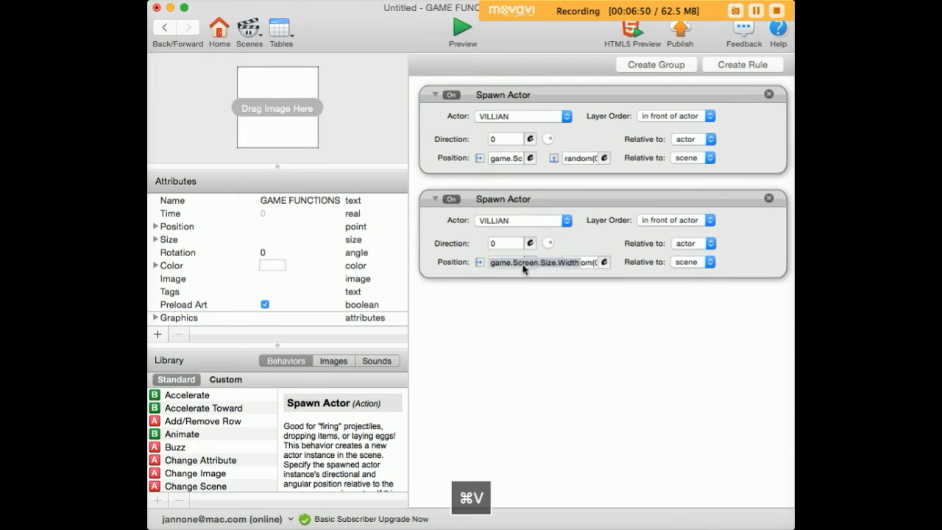
pyautogui.press('super+v')
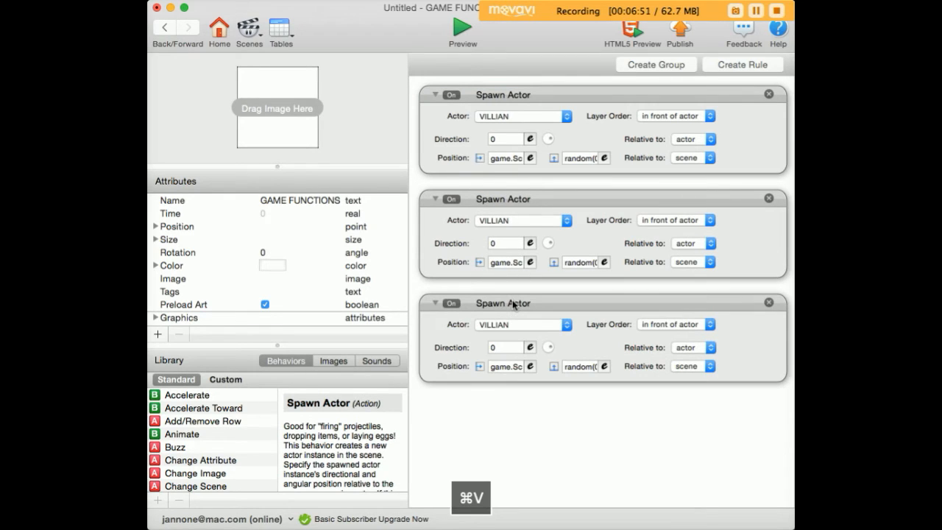
# Step: Preview the game to test the multiple spawners
pyautogui.click(457, 29)
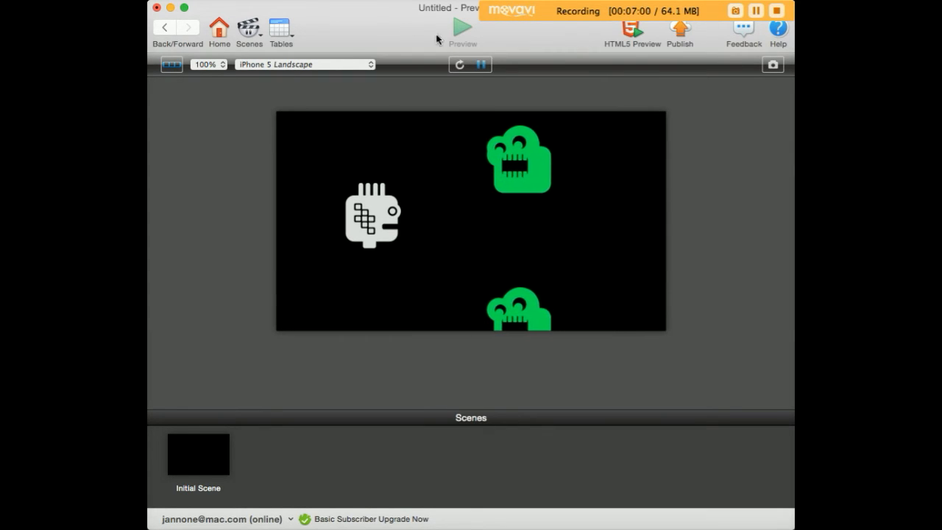
pyautogui.click(164, 28)
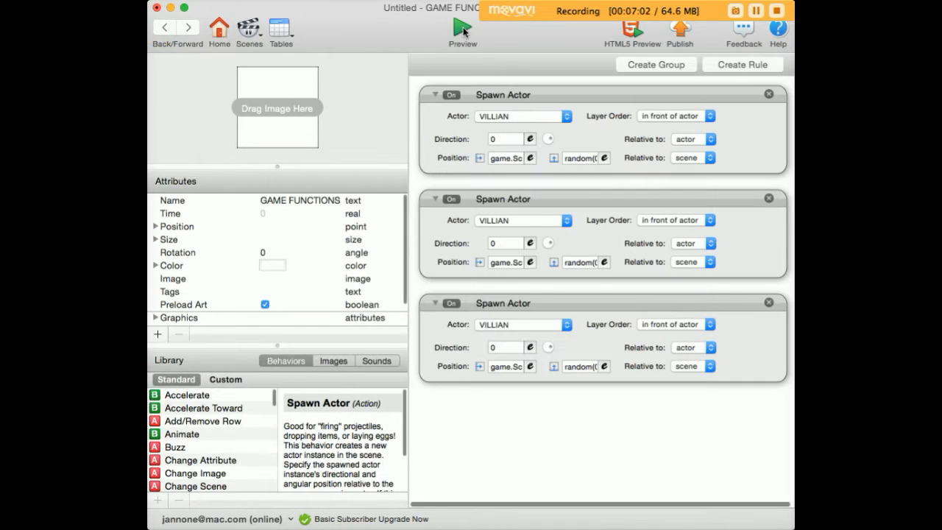
pyautogui.click(463, 30)
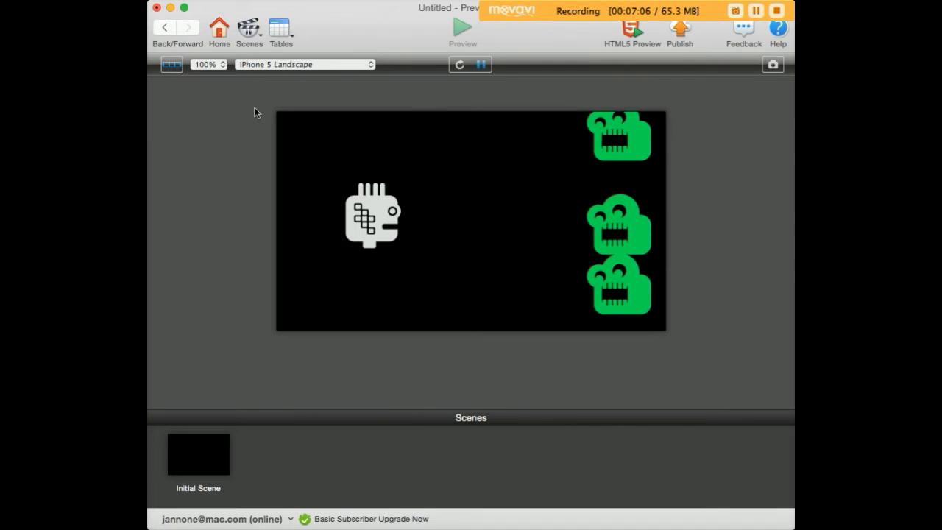
pyautogui.click(166, 28)
# Step: Delete the two duplicated Spawn Actor behaviors
pyautogui.click(495, 208)
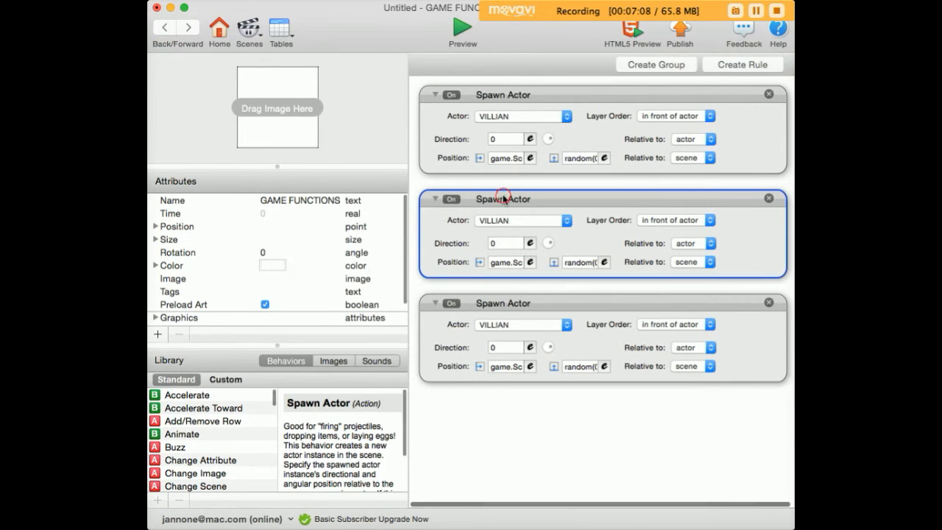
pyautogui.press('BackSpace')
pyautogui.click(482, 203)
pyautogui.press('BackSpace')
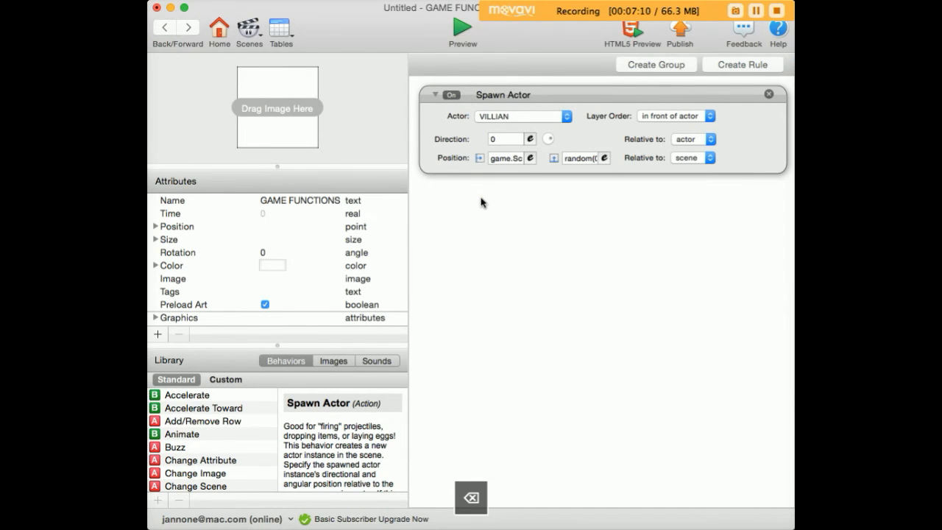
# Step: Add a Timer behavior firing every 2 seconds and move the Spawn Actor behavior inside it
pyautogui.scroll(-15, 221, 419)
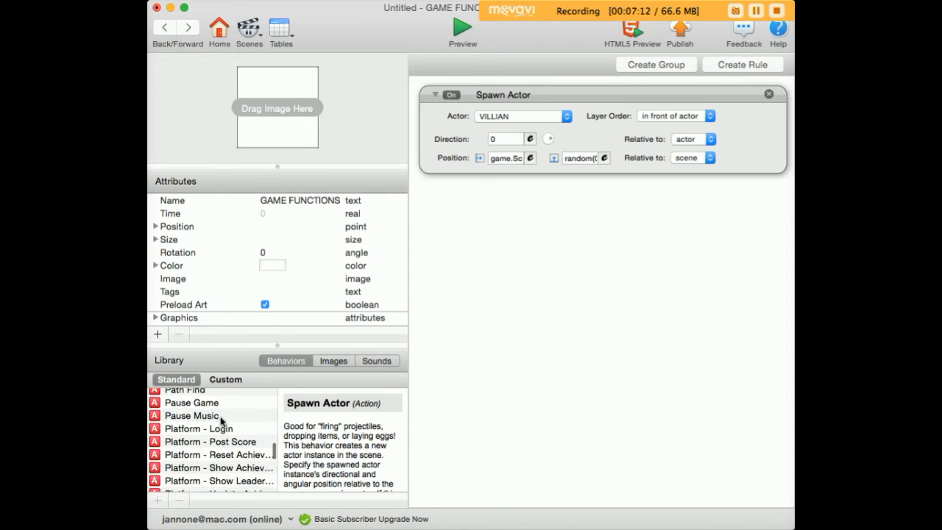
pyautogui.moveTo(177, 459); pyautogui.dragTo(487, 217)
pyautogui.click(489, 221)
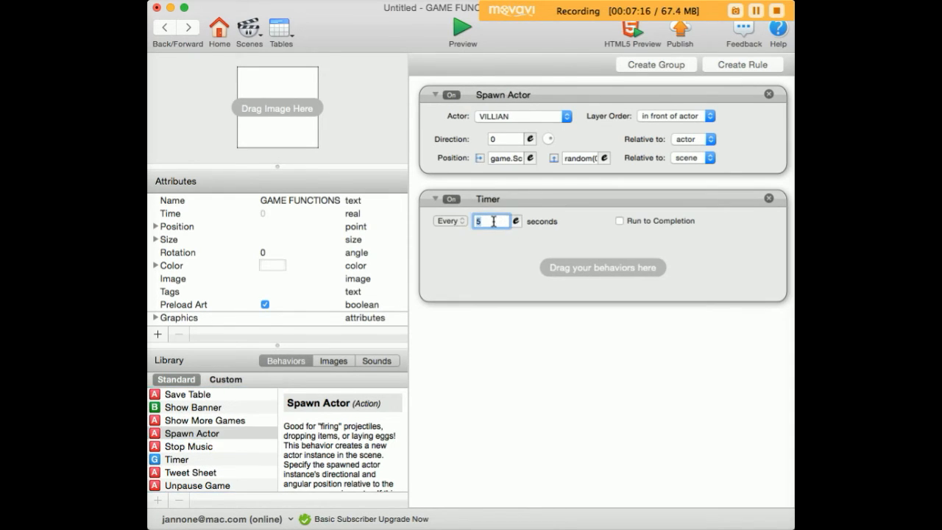
pyautogui.write('2')
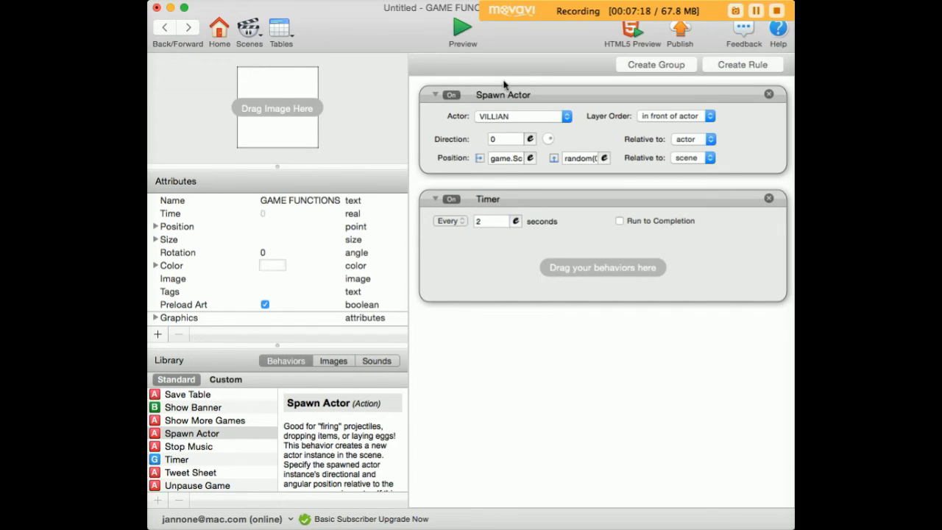
pyautogui.moveTo(506, 98); pyautogui.dragTo(520, 260)
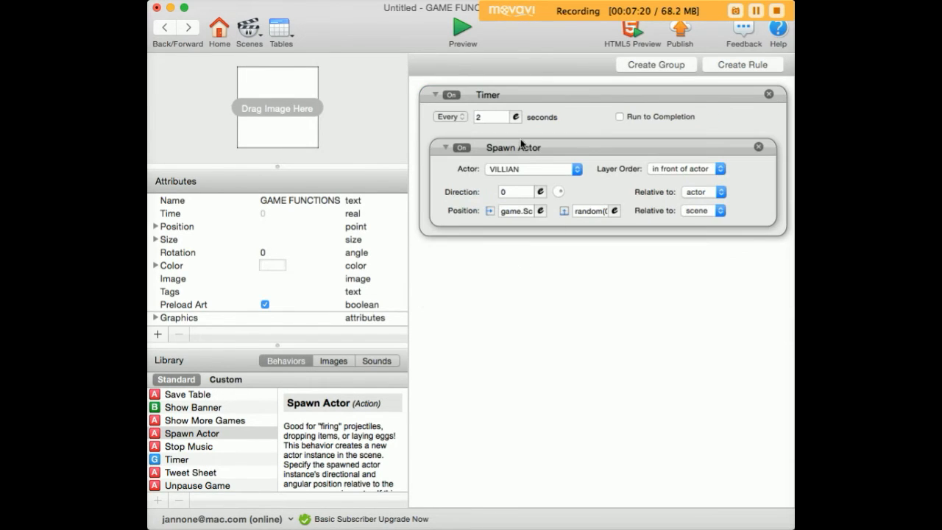
# Step: Preview the game and fire bullets at the spawning villains
pyautogui.click(457, 27)
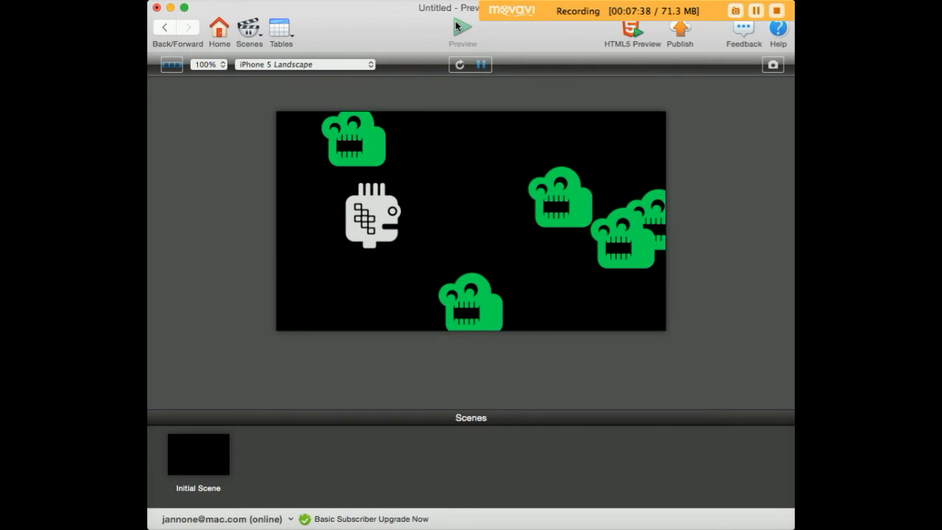
pyautogui.press('space')
pyautogui.press('space')
pyautogui.press('space')
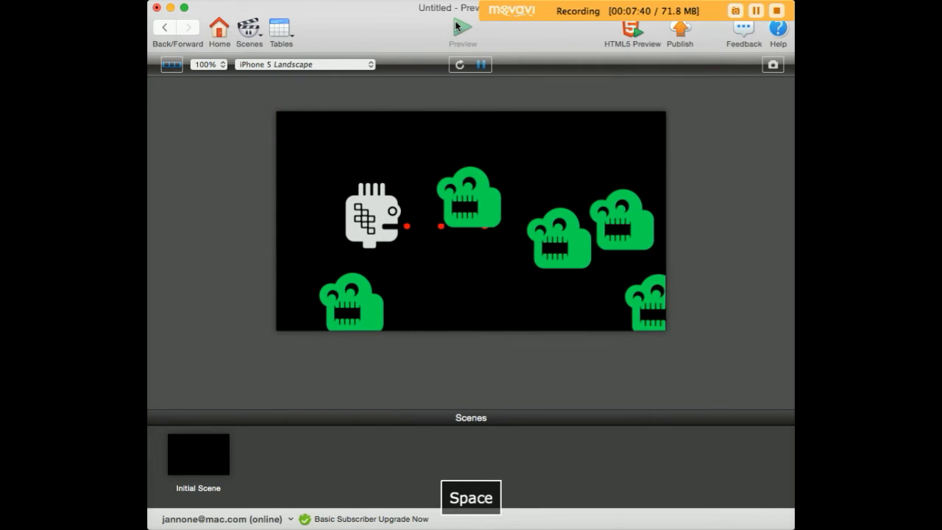
pyautogui.press('space')
pyautogui.press('space')
pyautogui.press('space')
pyautogui.press('space')
pyautogui.press('space')
pyautogui.press('space')
pyautogui.press('space')
pyautogui.press('space')
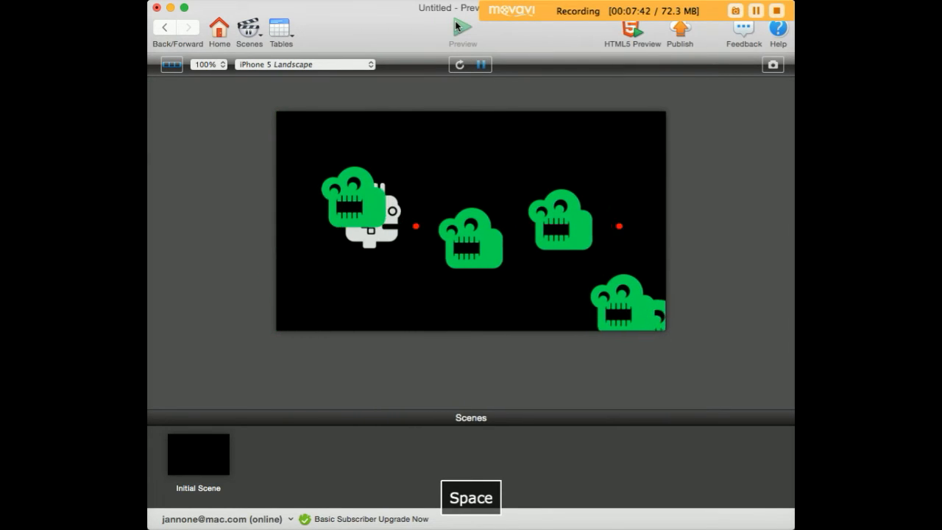
pyautogui.press('space')
pyautogui.press('space')
pyautogui.press('space')
pyautogui.press('space')
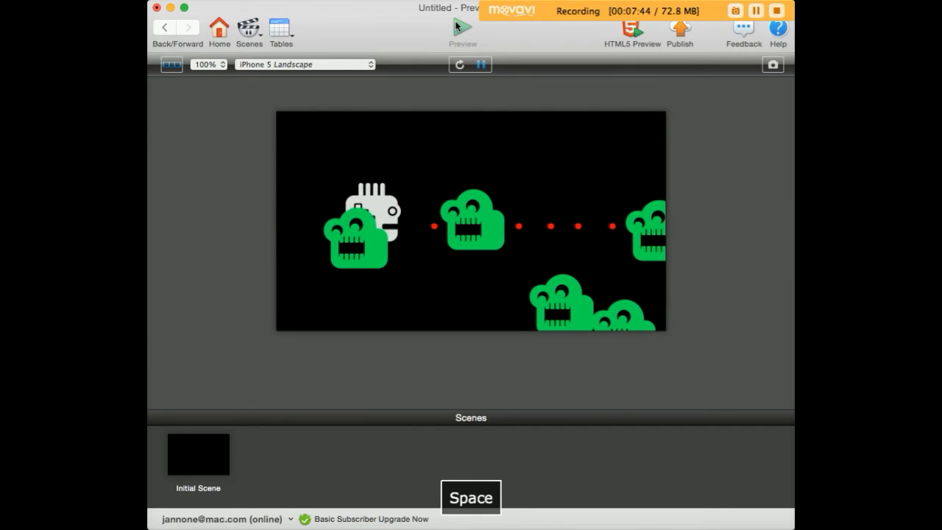
# Step: Create a rule on the VILLIAN actor that triggers when it overlaps or collides with an actor of type bullet
pyautogui.click(164, 28)
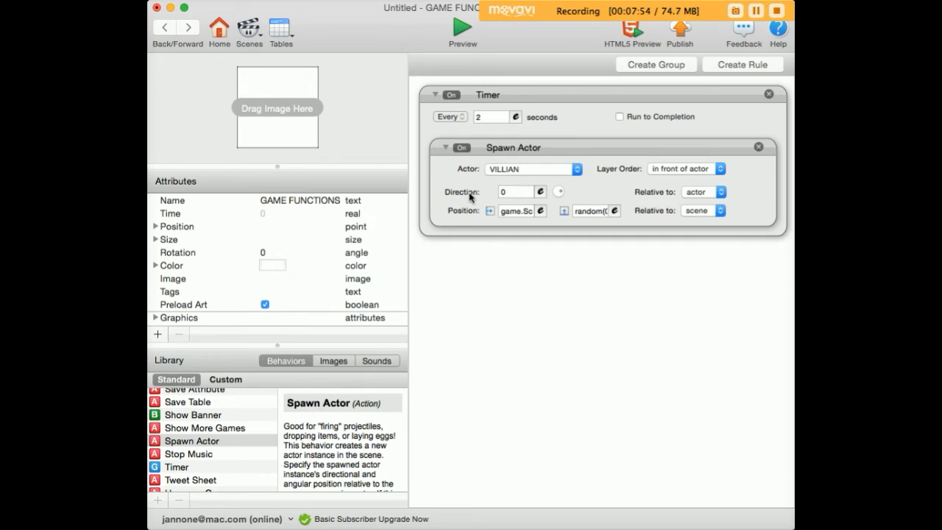
pyautogui.click(165, 29)
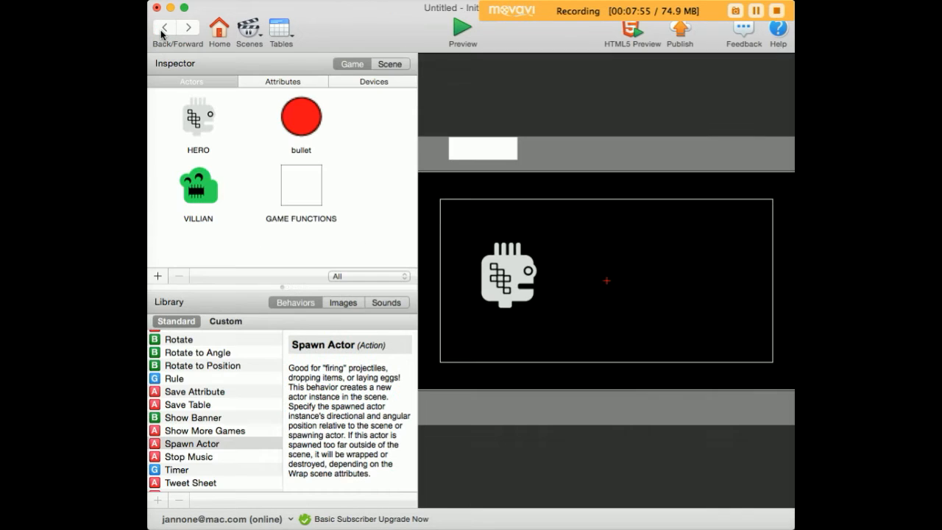
pyautogui.click(197, 193)
pyautogui.doubleClick(197, 193)
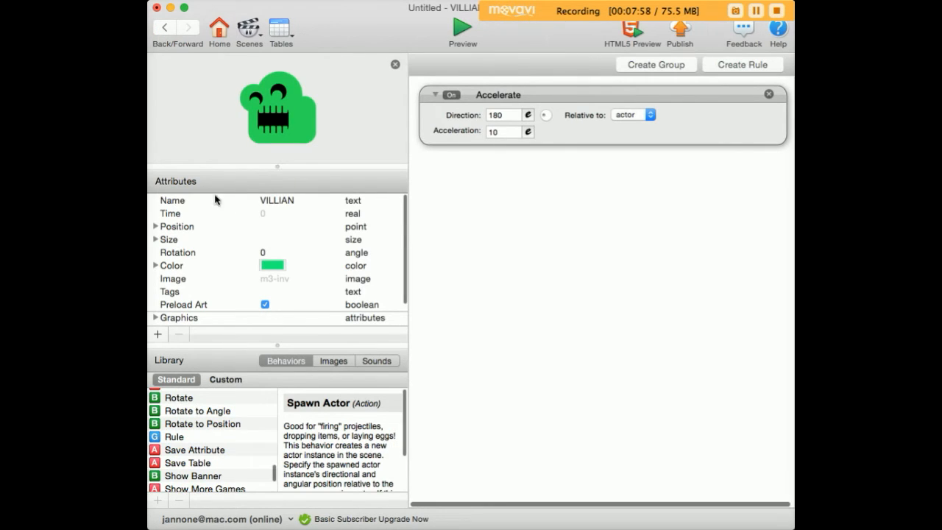
pyautogui.click(732, 66)
pyautogui.click(560, 202)
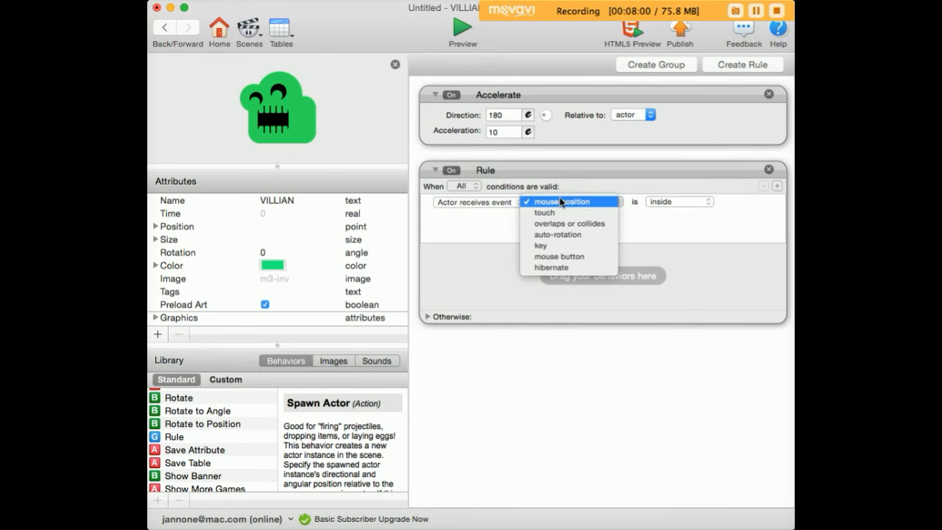
pyautogui.click(565, 225)
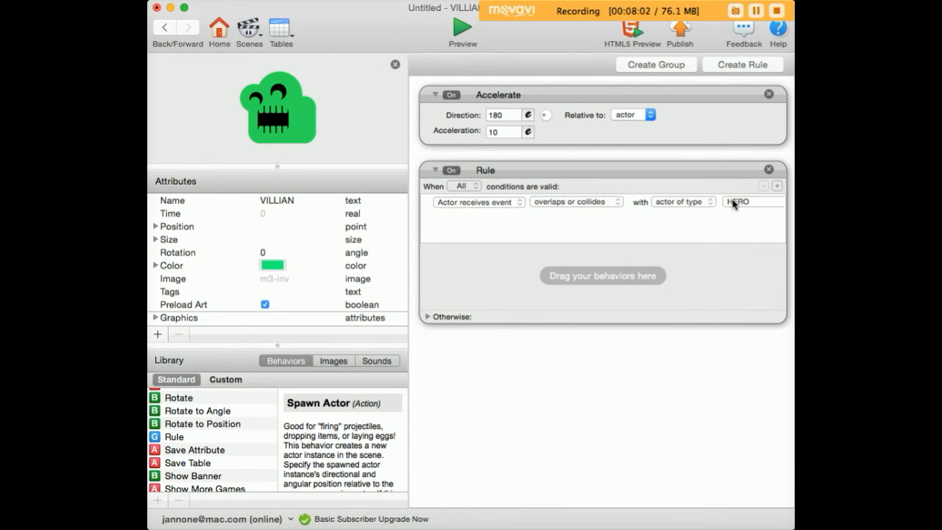
pyautogui.click(733, 202)
pyautogui.click(736, 213)
# Step: Add a Destroy behavior inside the VILLIAN's collision rule
pyautogui.scroll(-3, 235, 432)
pyautogui.click(235, 430)
pyautogui.write('des')
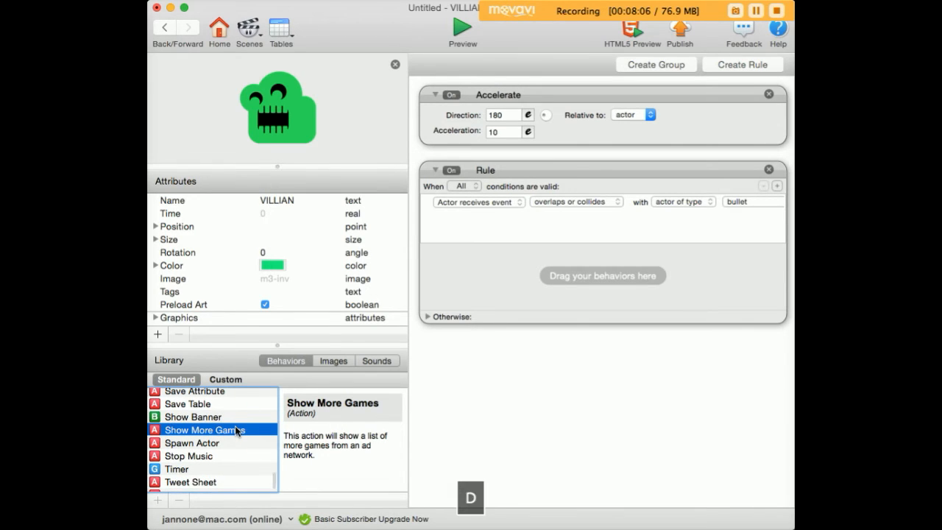
pyautogui.moveTo(175, 396); pyautogui.dragTo(473, 292)
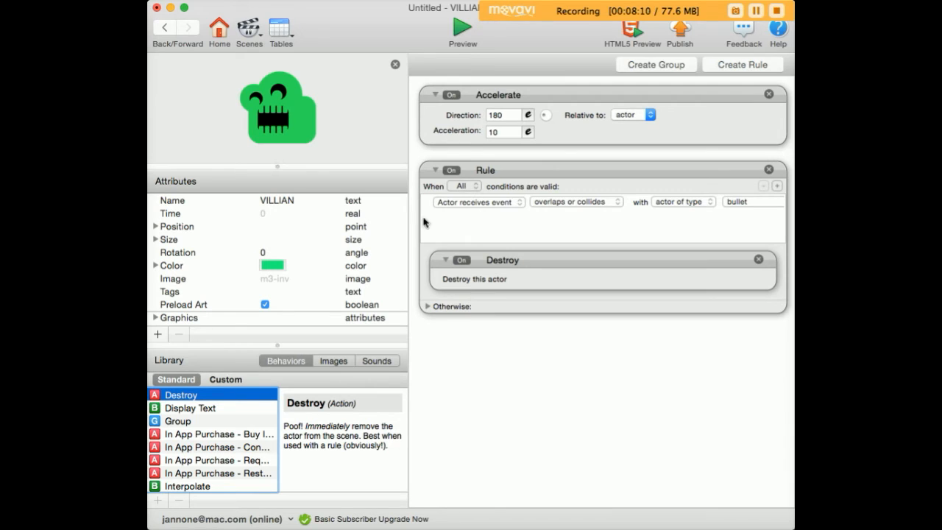
# Step: Add a rule to the bullet actor that destroys it when it overlaps or collides with VILLIAN
pyautogui.click(163, 28)
pyautogui.doubleClick(297, 119)
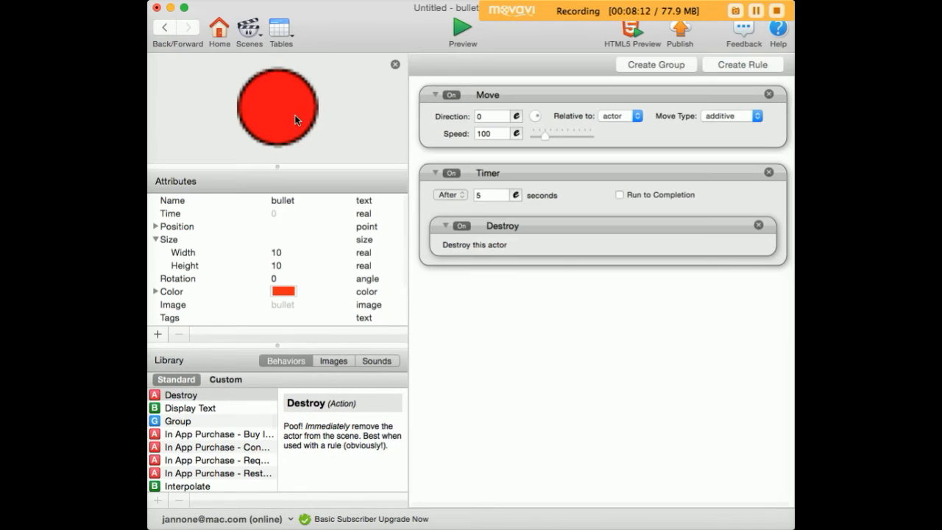
pyautogui.click(754, 66)
pyautogui.click(568, 327)
pyautogui.click(557, 344)
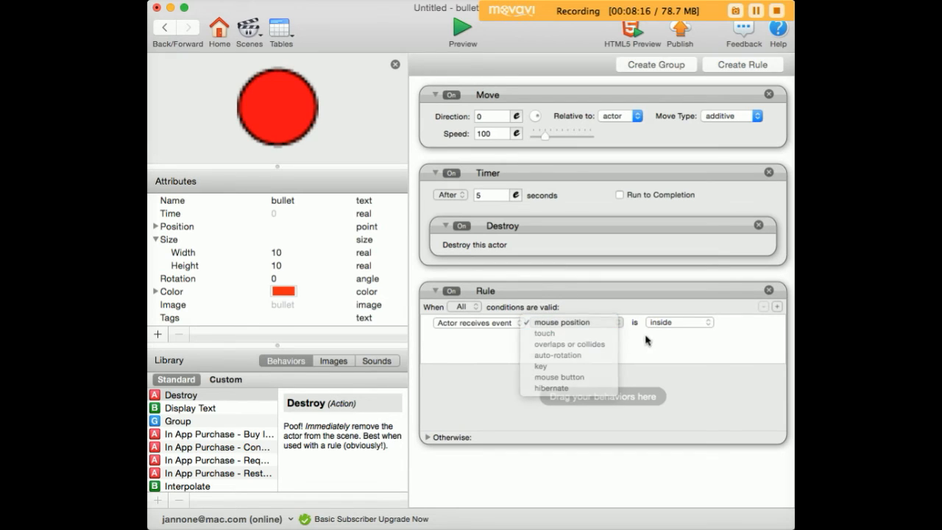
pyautogui.click(736, 326)
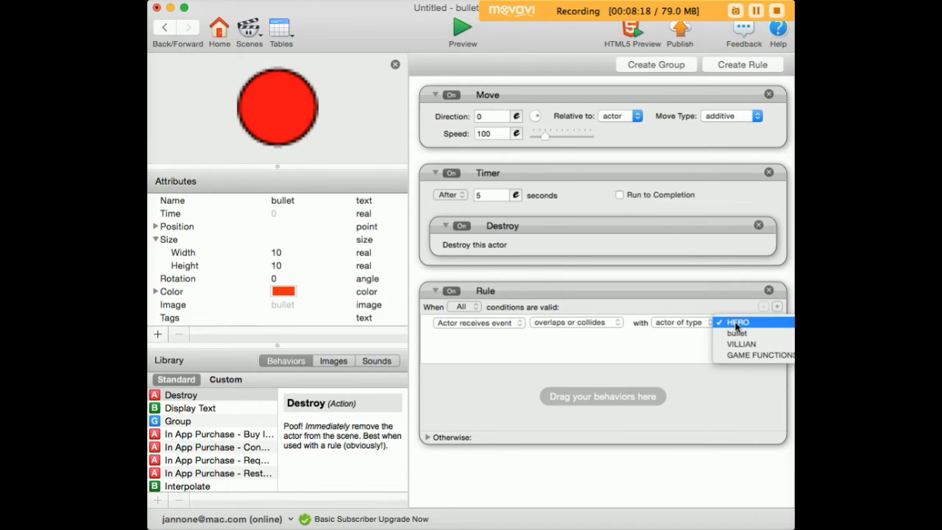
pyautogui.click(741, 344)
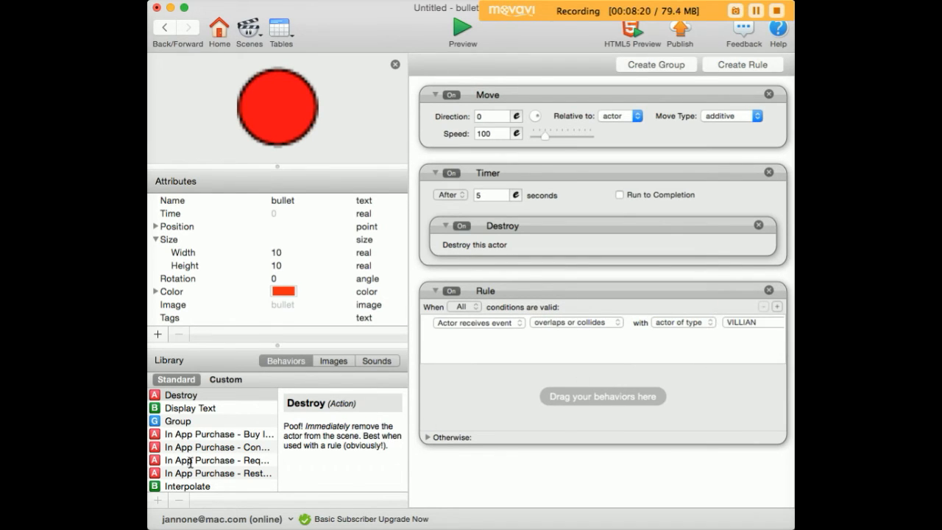
pyautogui.moveTo(155, 395); pyautogui.dragTo(537, 412)
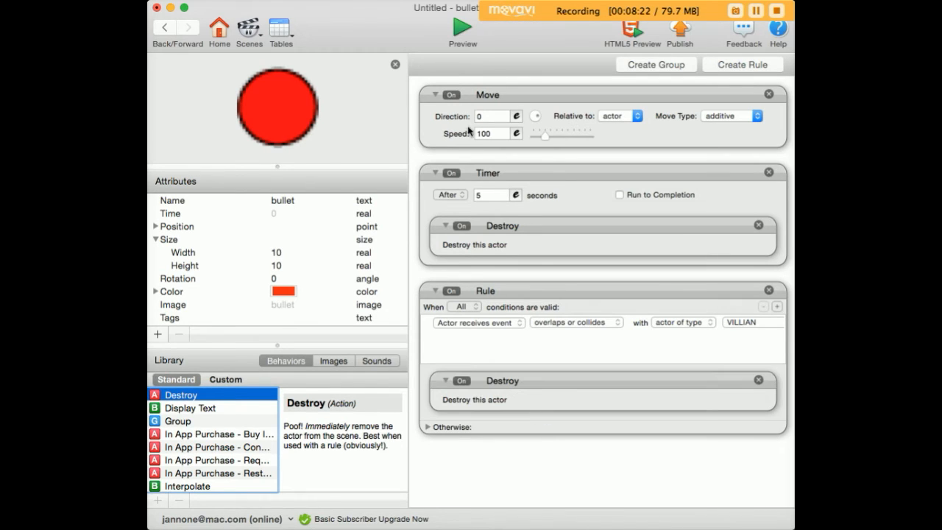
# Step: Preview the game, moving HERO and shooting bullets at the spawning villains
pyautogui.click(457, 31)
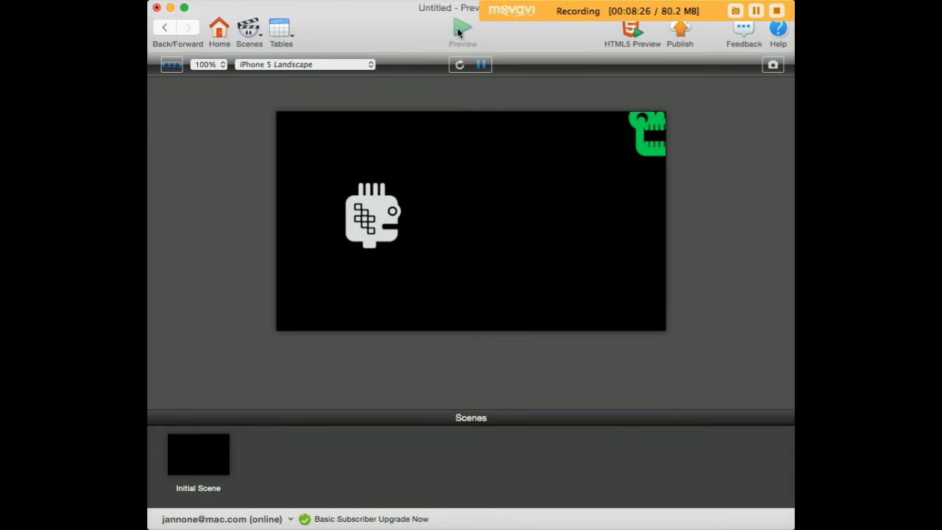
pyautogui.press('Right')
pyautogui.press('Left')
pyautogui.press('space')
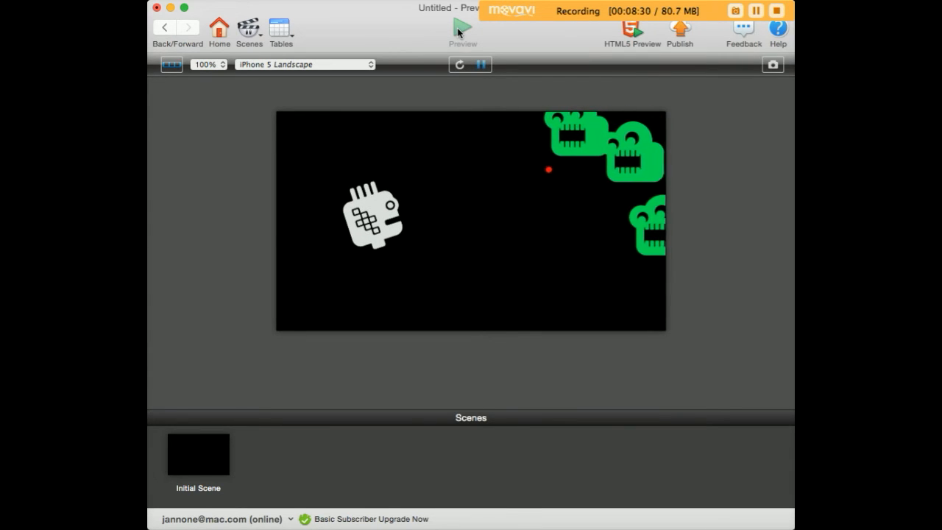
pyautogui.press('space')
pyautogui.press('space')
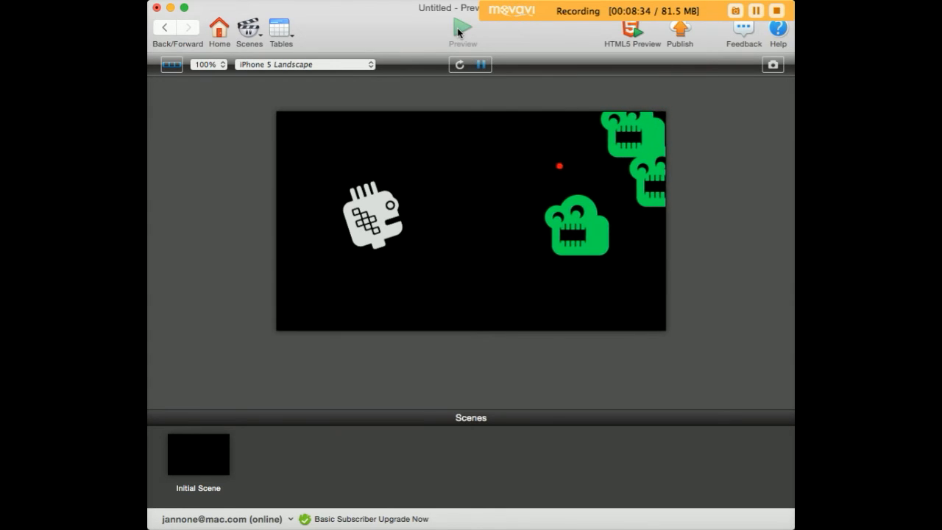
pyautogui.press('Right')
pyautogui.press('space')
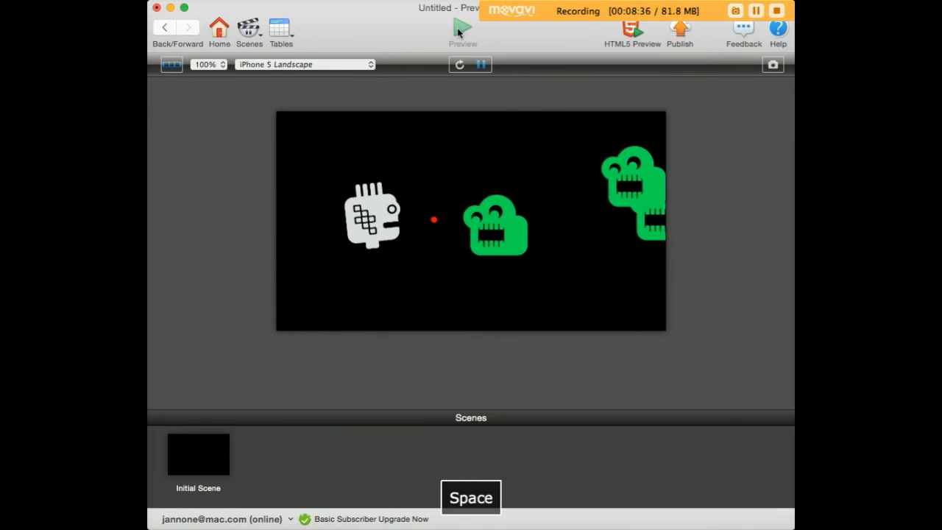
pyautogui.press('space')
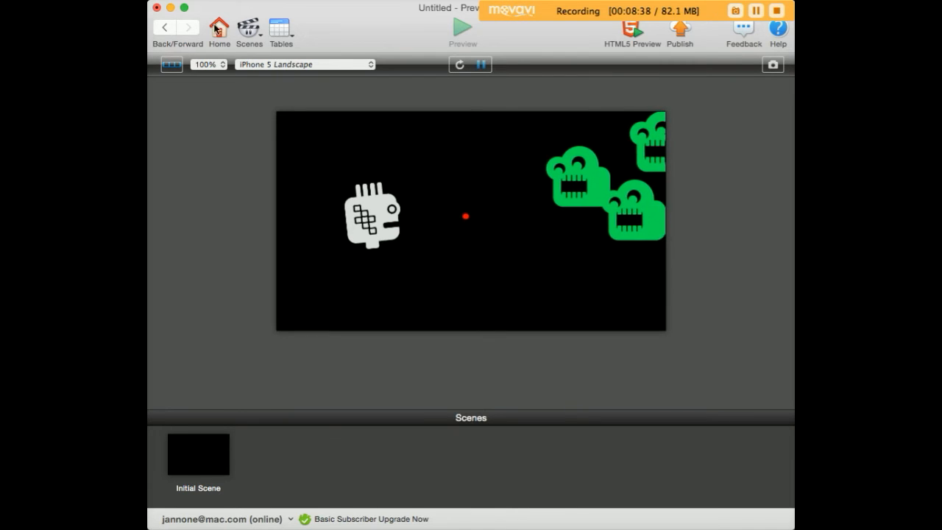
# Step: Add a new integer game attribute named SCORE
pyautogui.click(165, 28)
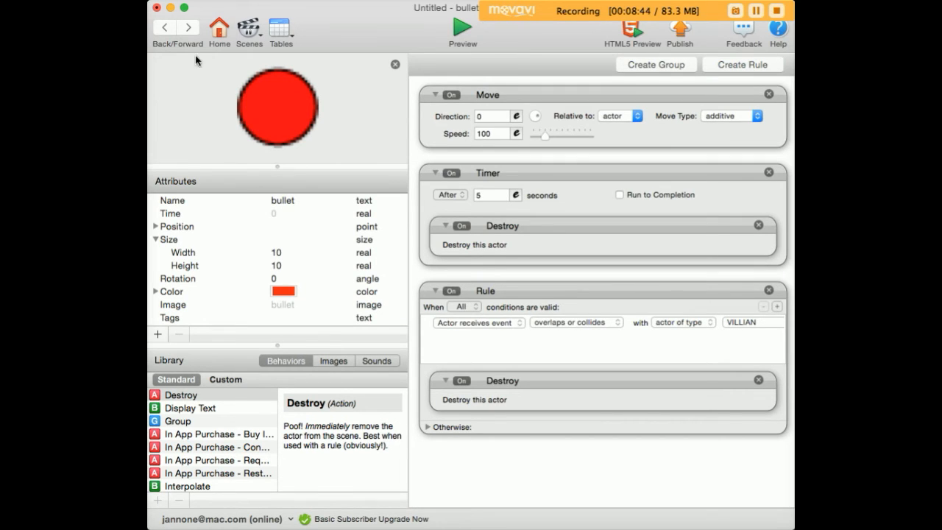
pyautogui.click(167, 31)
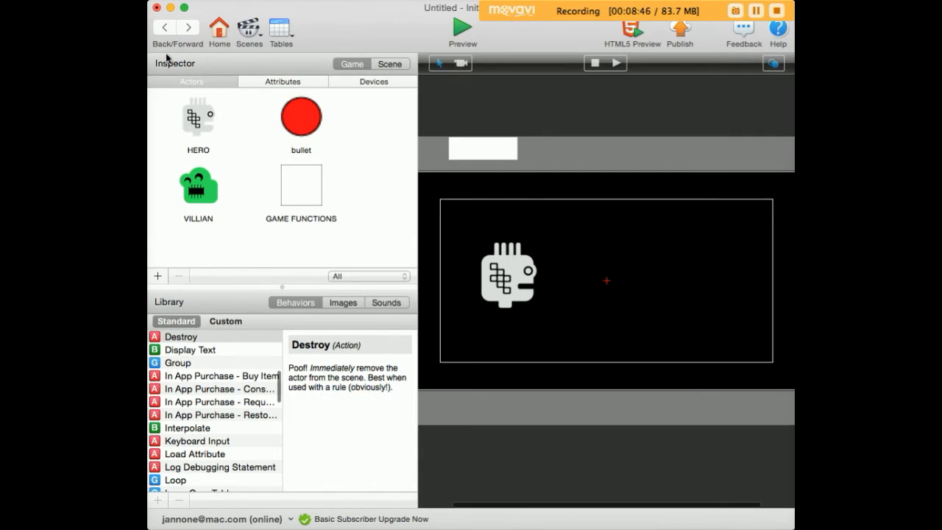
pyautogui.click(280, 83)
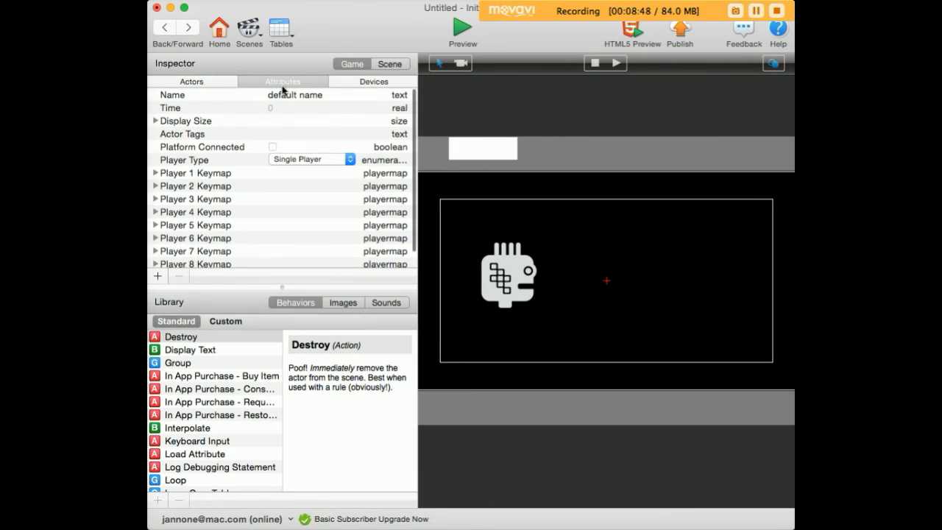
pyautogui.click(159, 277)
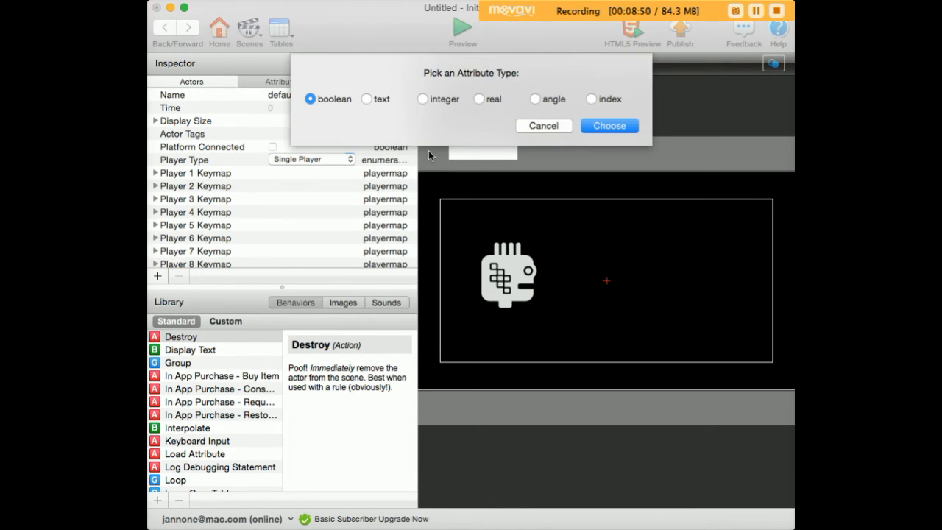
pyautogui.click(423, 99)
pyautogui.click(609, 125)
pyautogui.doubleClick(200, 259)
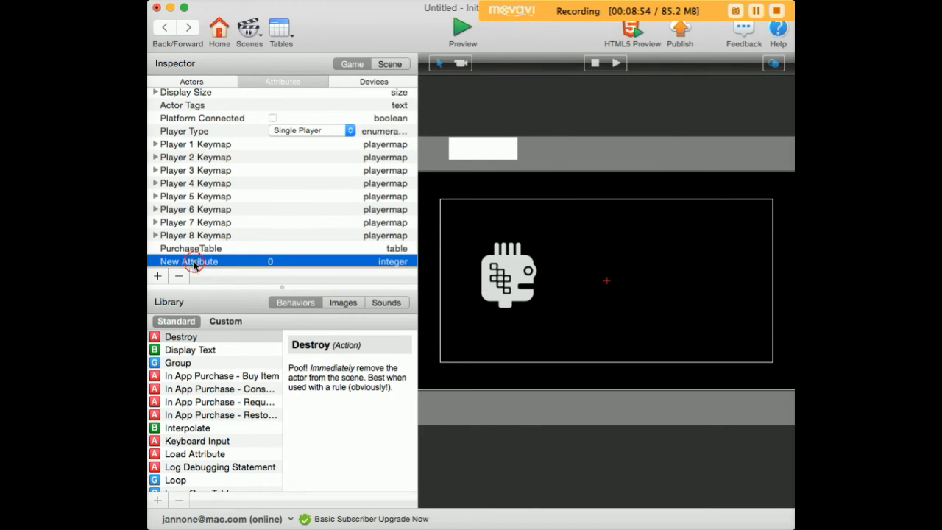
pyautogui.write('SCORE')
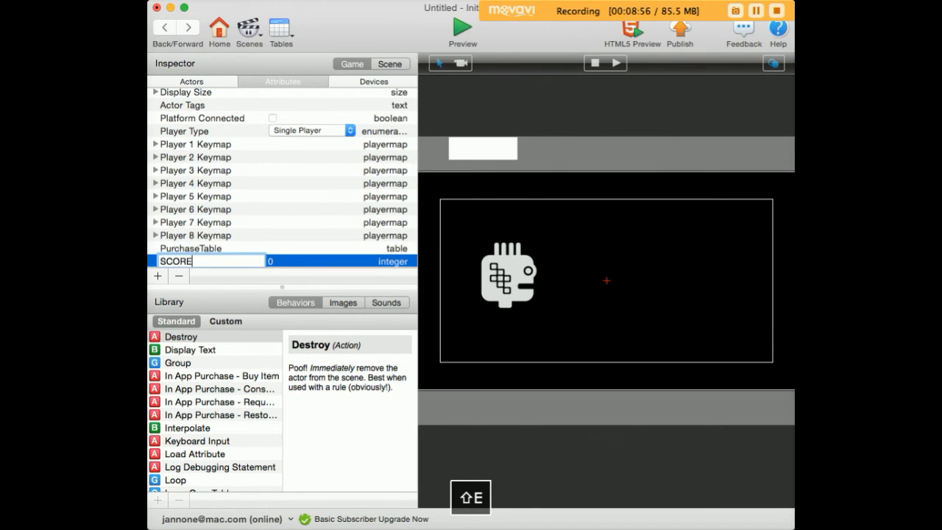
pyautogui.click(254, 222)
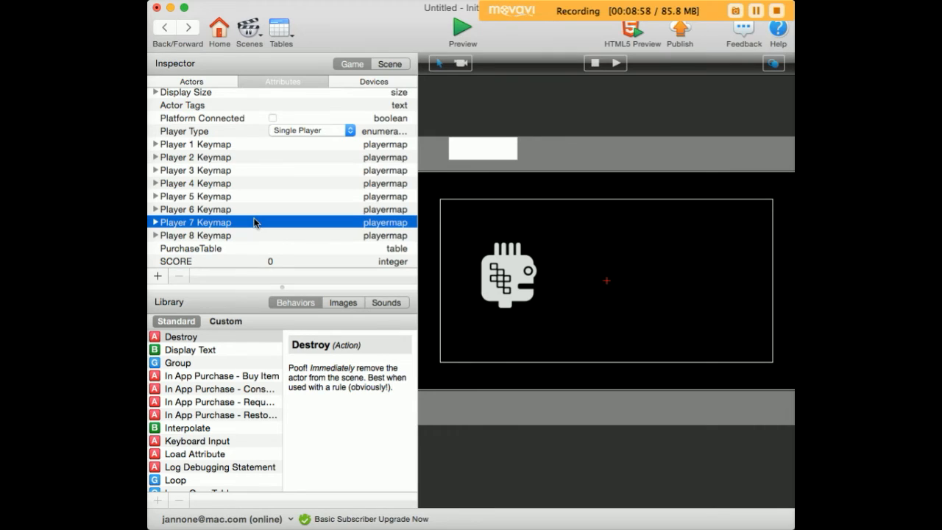
# Step: Add a Change Attribute behavior to VILLIAN's bullet collision rule that changes game.SCORE
pyautogui.click(163, 28)
pyautogui.doubleClick(197, 101)
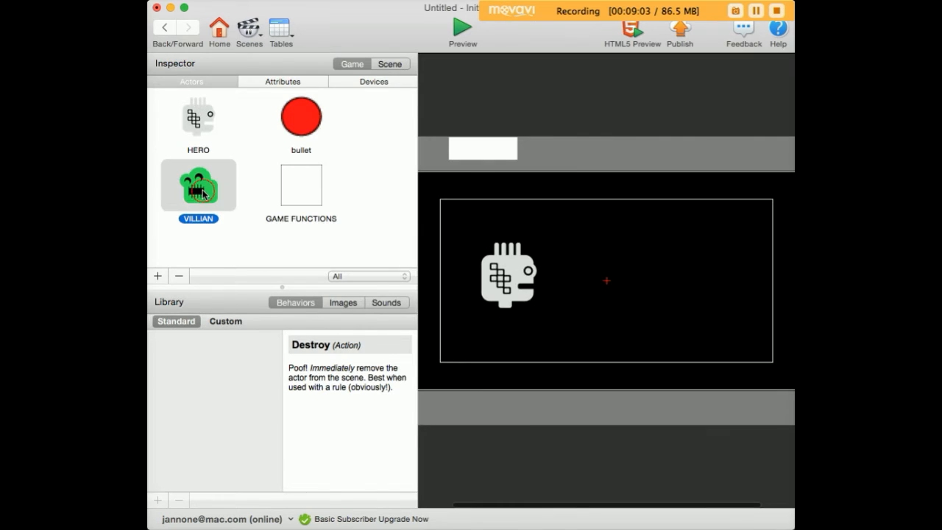
pyautogui.doubleClick(205, 193)
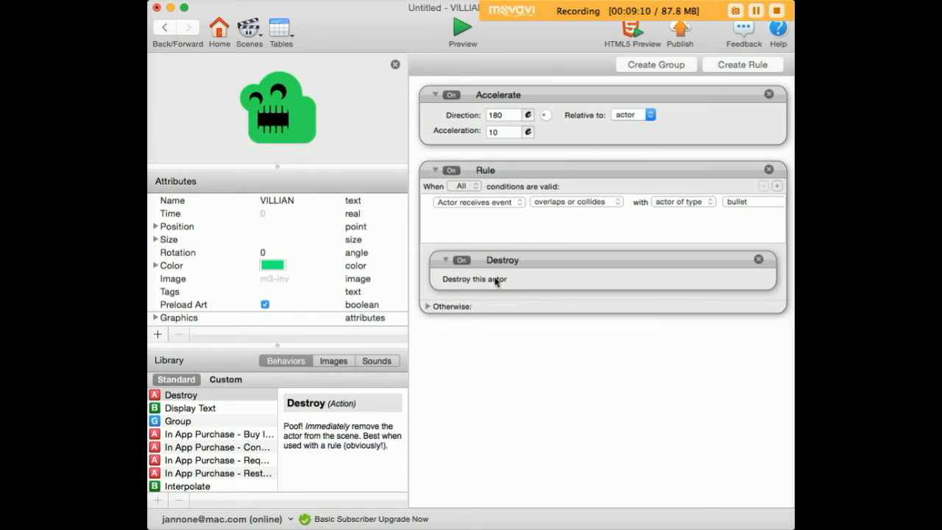
pyautogui.scroll(10, 205, 431)
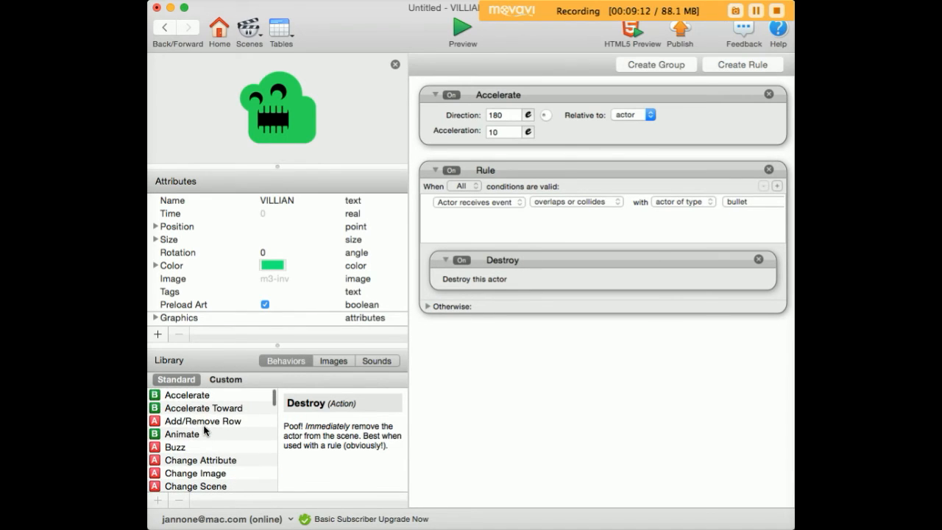
pyautogui.moveTo(159, 465); pyautogui.dragTo(454, 259)
pyautogui.click(622, 282)
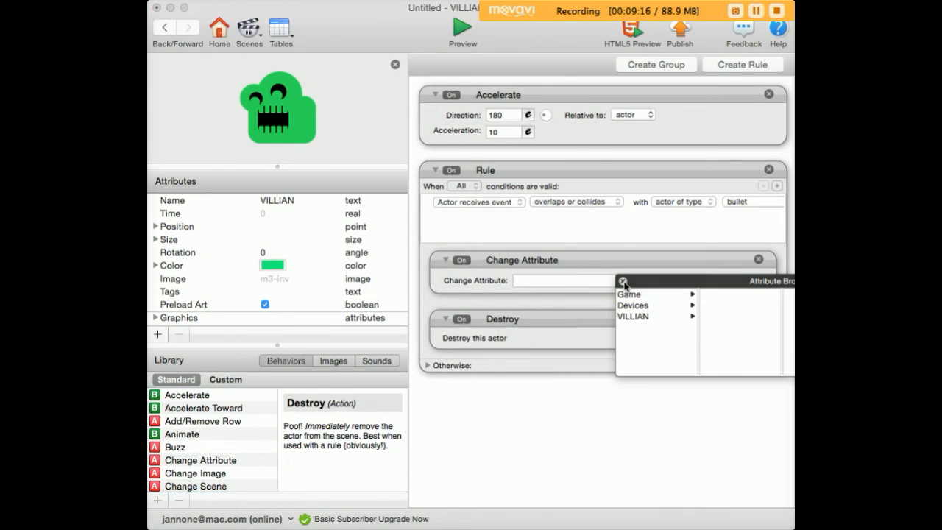
pyautogui.click(644, 295)
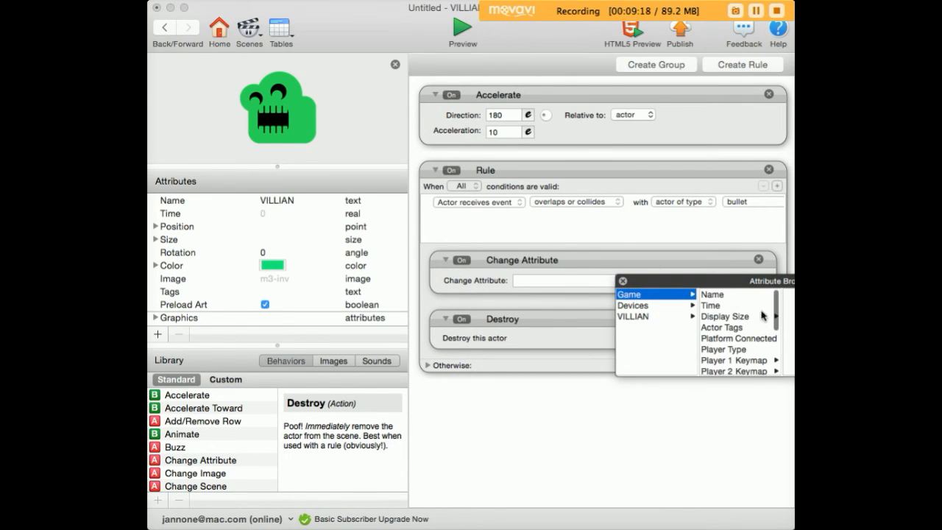
pyautogui.moveTo(778, 311); pyautogui.dragTo(780, 390)
pyautogui.click(740, 371)
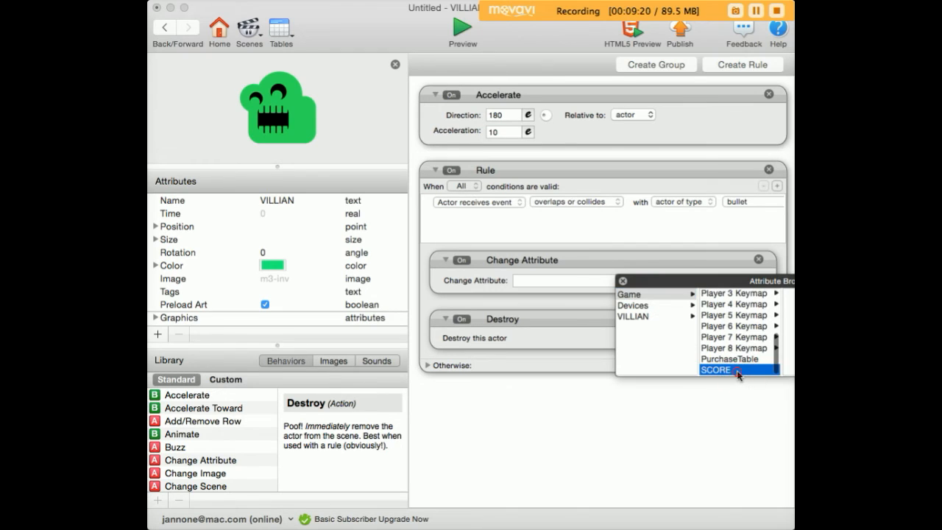
pyautogui.click(736, 371)
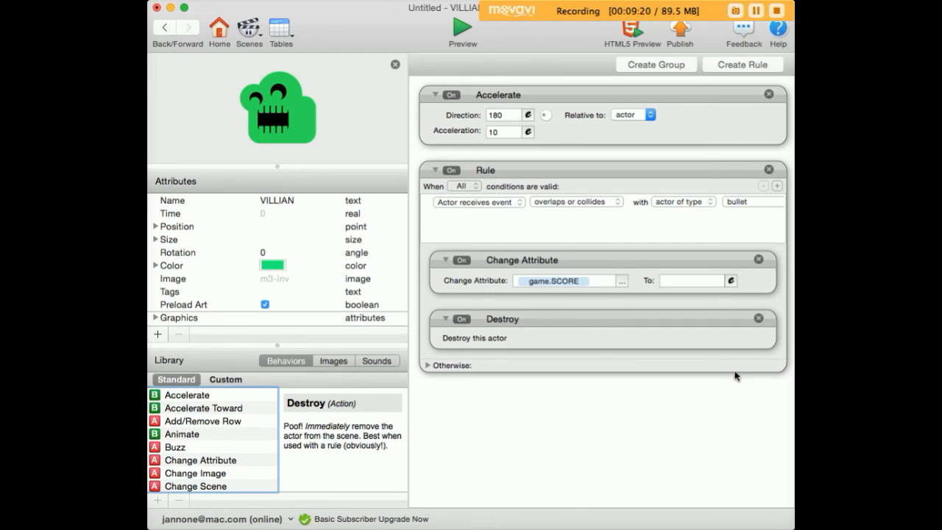
# Step: Set the Change Attribute value to game.SCORE+1 using the expression editor
pyautogui.click(670, 279)
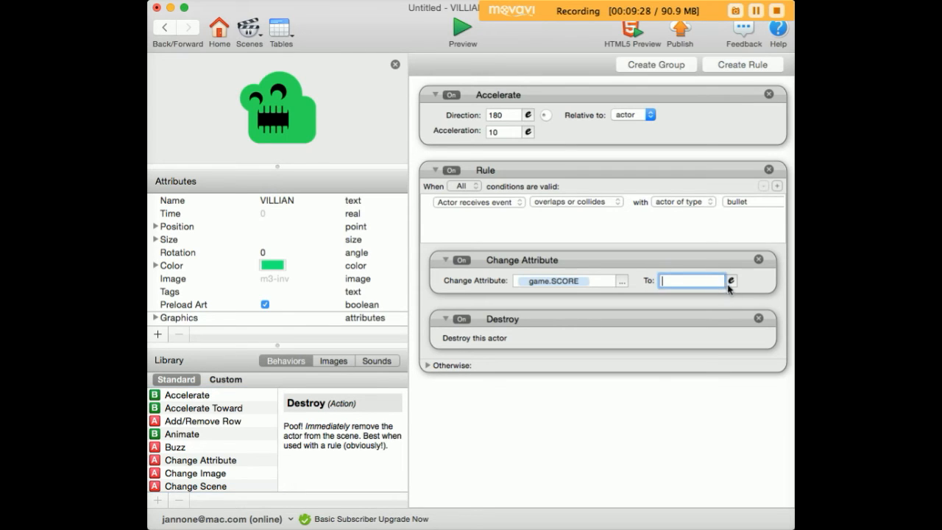
pyautogui.click(731, 281)
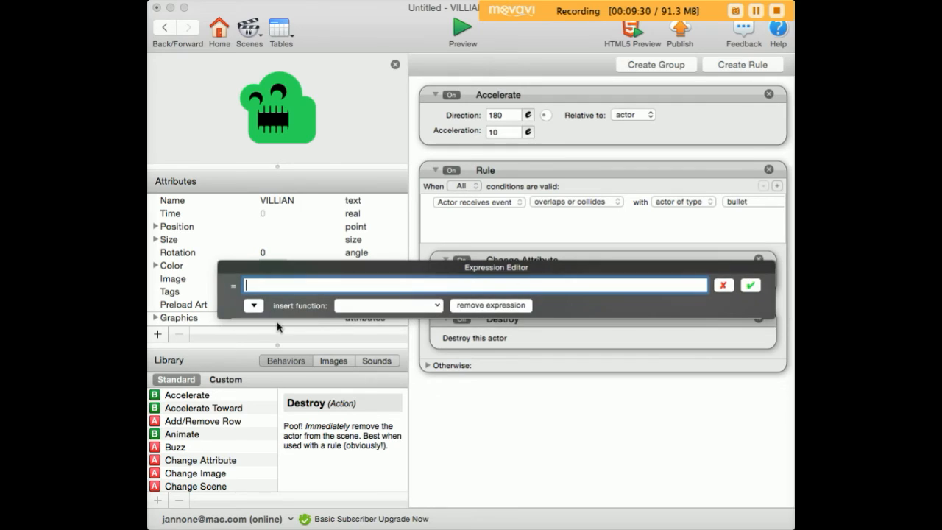
pyautogui.click(254, 305)
pyautogui.click(265, 325)
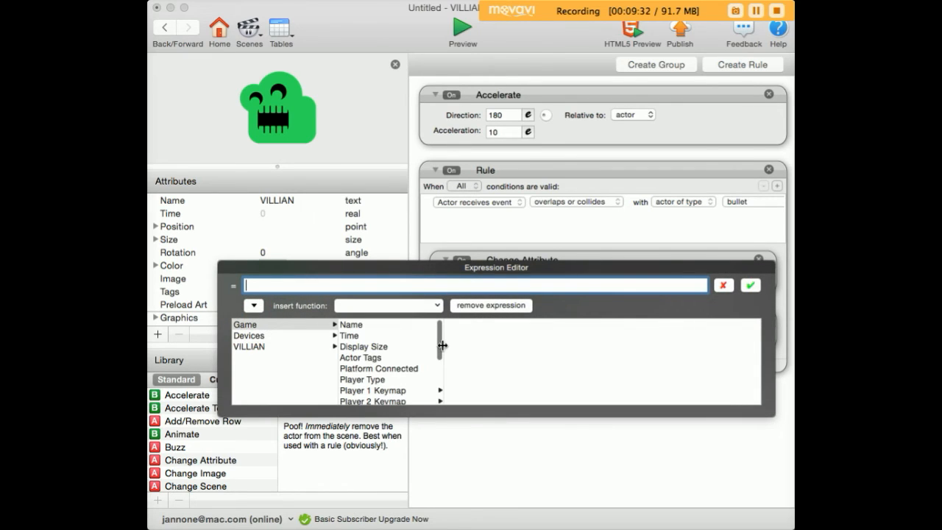
pyautogui.click(377, 332)
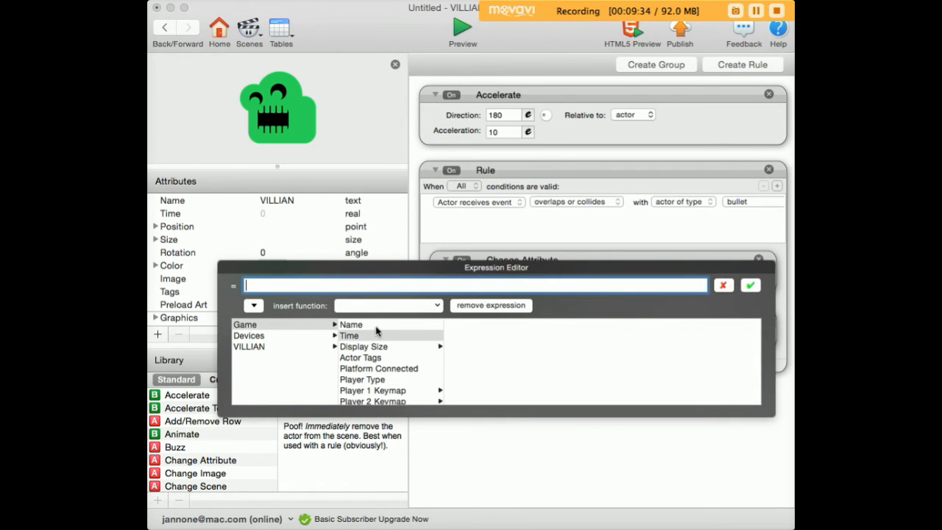
pyautogui.scroll(-5, 364, 356)
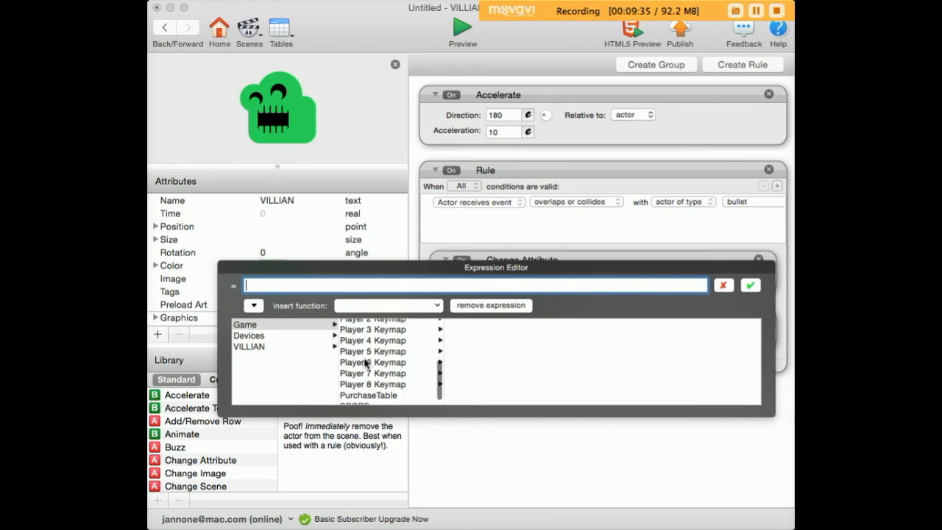
pyautogui.click(367, 399)
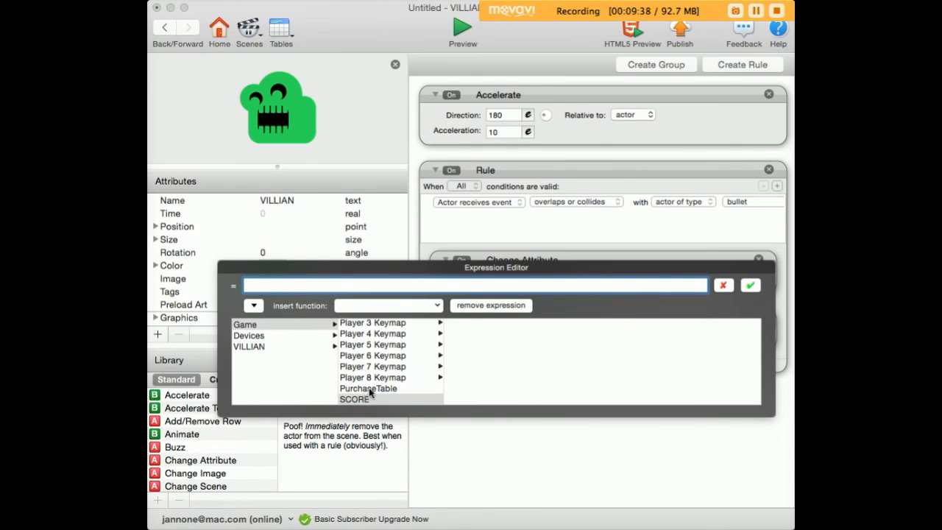
pyautogui.doubleClick(368, 398)
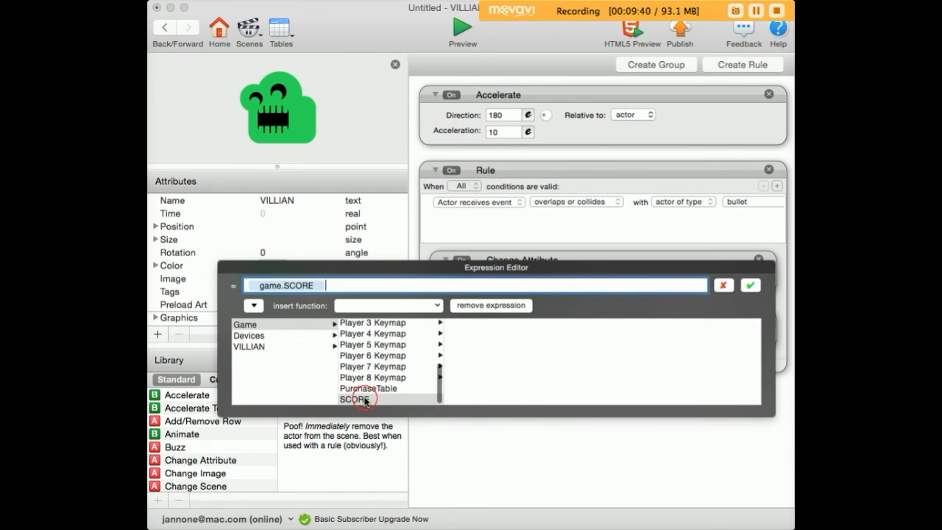
pyautogui.write('+1')
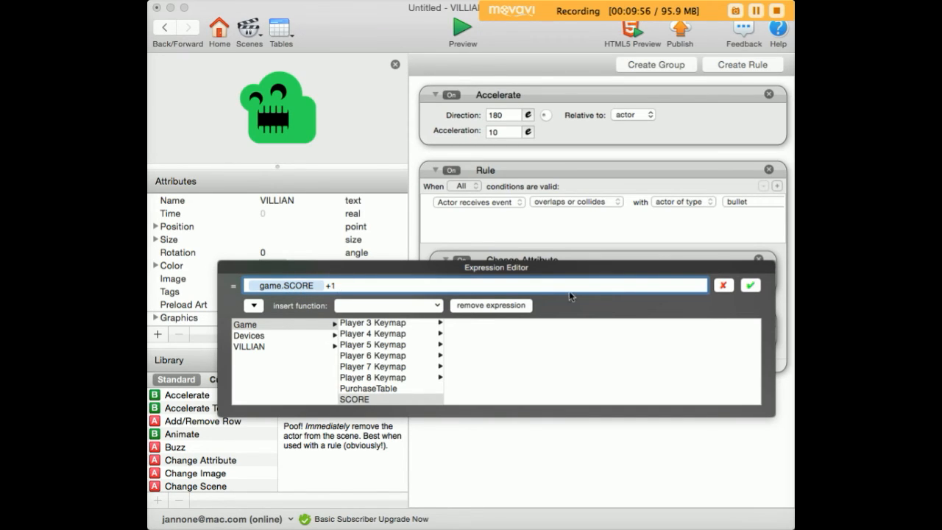
pyautogui.click(749, 285)
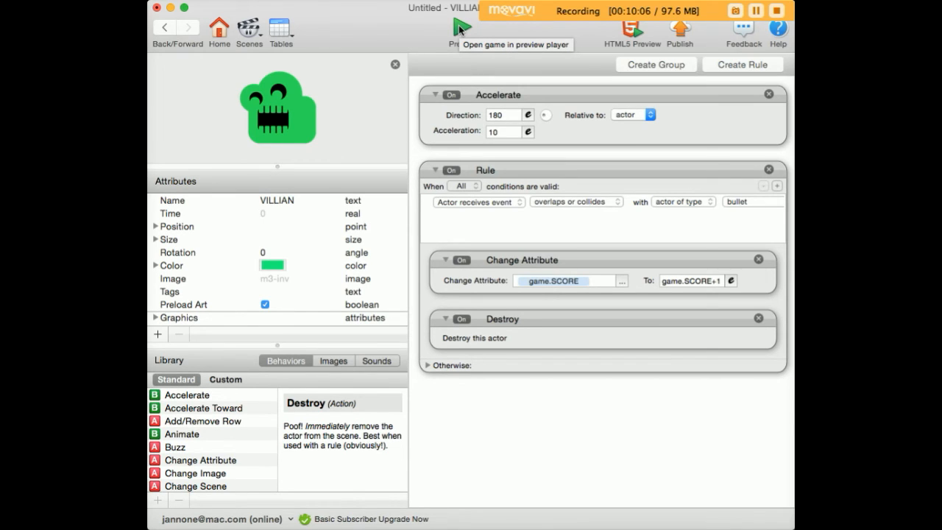
# Step: Open the GAME FUNCTIONS actor and add a Display Text behavior to it
pyautogui.click(167, 30)
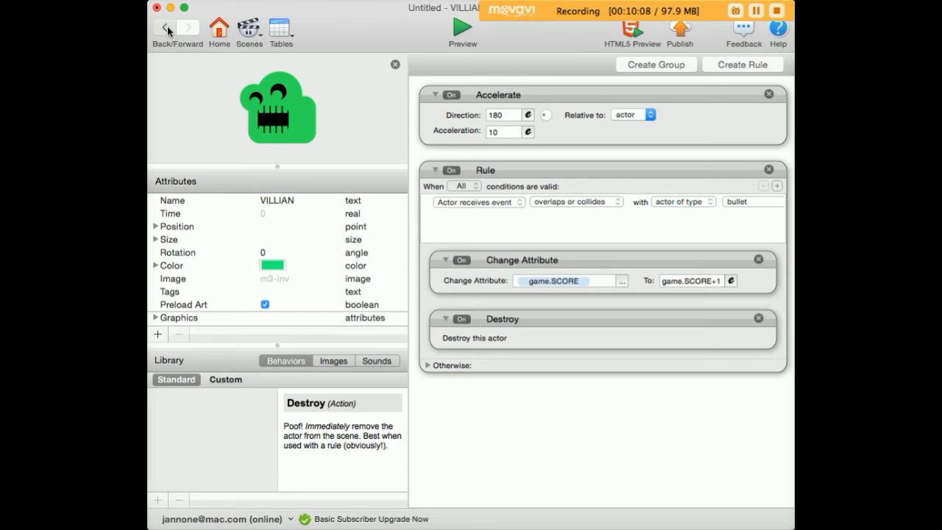
pyautogui.doubleClick(298, 182)
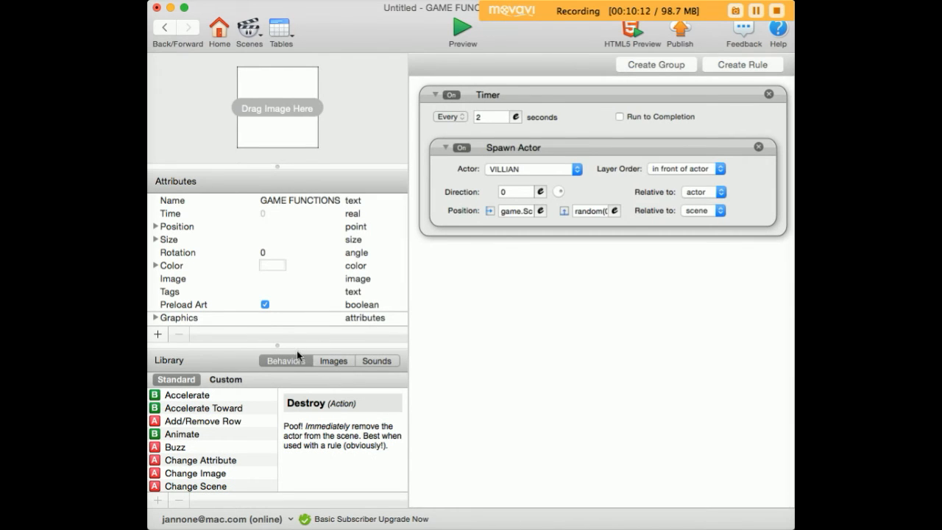
pyautogui.click(219, 437)
pyautogui.write('di')
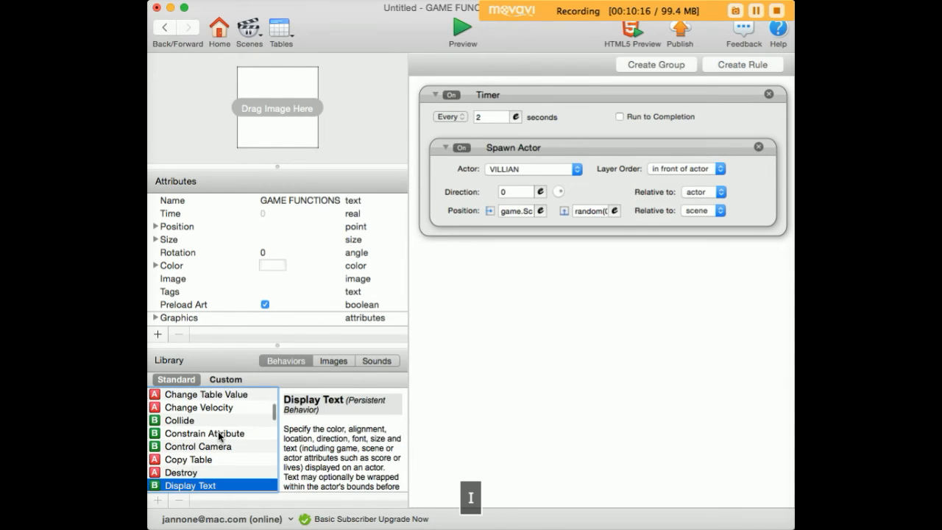
pyautogui.write('s')
pyautogui.moveTo(177, 486); pyautogui.dragTo(238, 222)
# Step: Set the Display Text text to the game.SCORE attribute
pyautogui.click(689, 284)
pyautogui.click(179, 262)
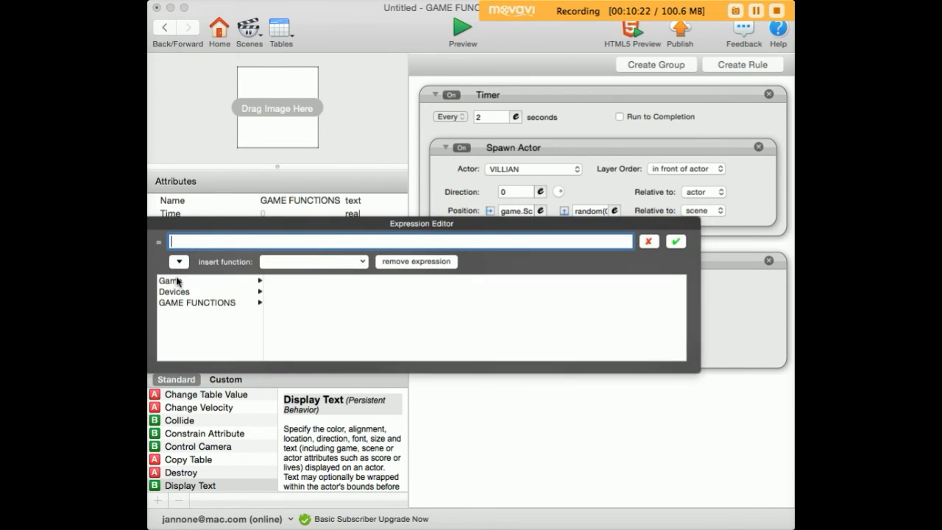
pyautogui.scroll(-5, 326, 331)
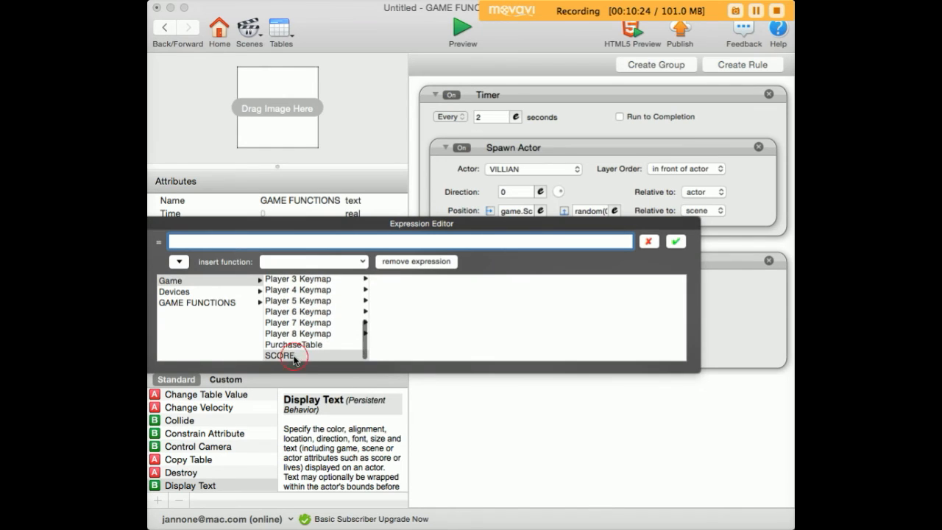
pyautogui.click(295, 356)
pyautogui.click(672, 243)
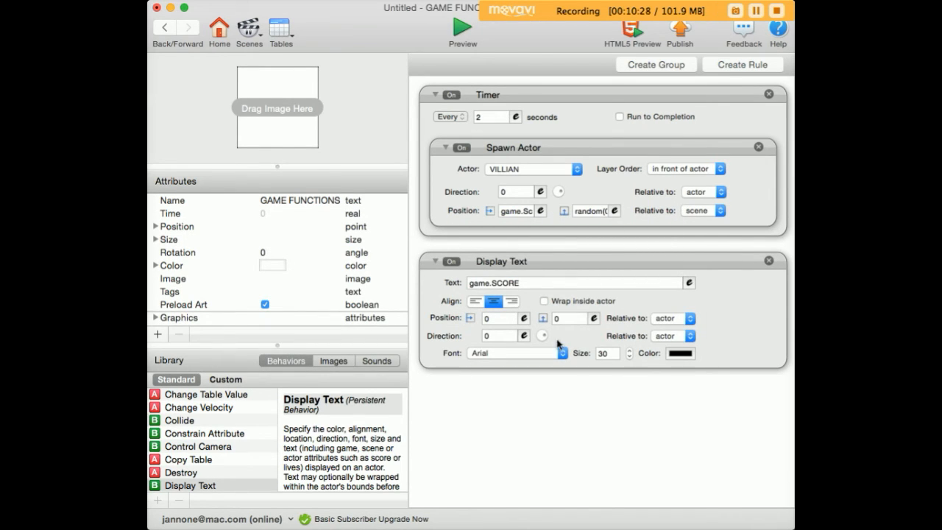
# Step: Set the Display Text position to 20, 20 relative to the scene
pyautogui.click(498, 320)
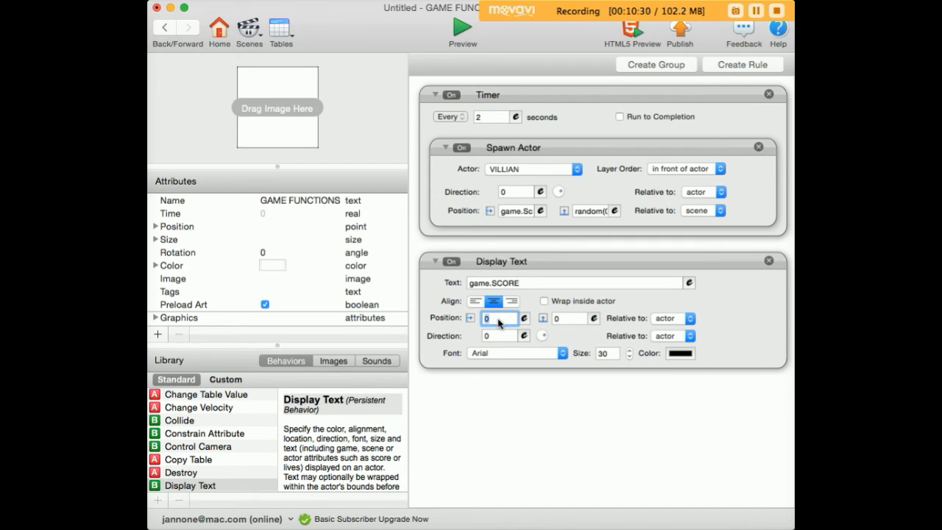
pyautogui.write('20')
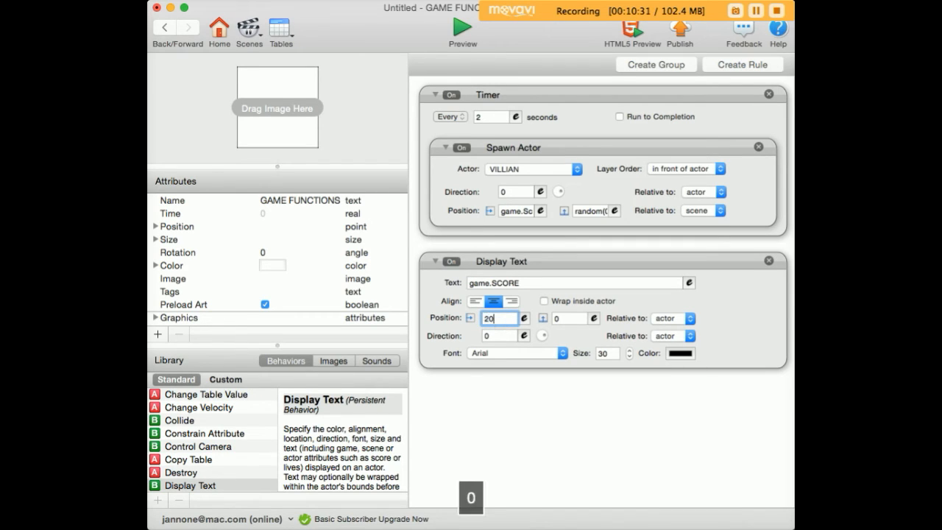
pyautogui.click(564, 318)
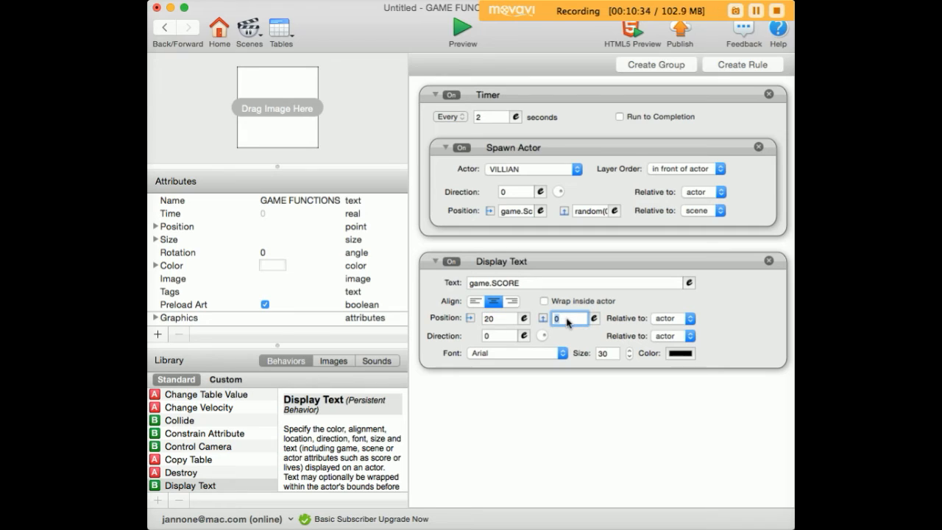
pyautogui.write('2')
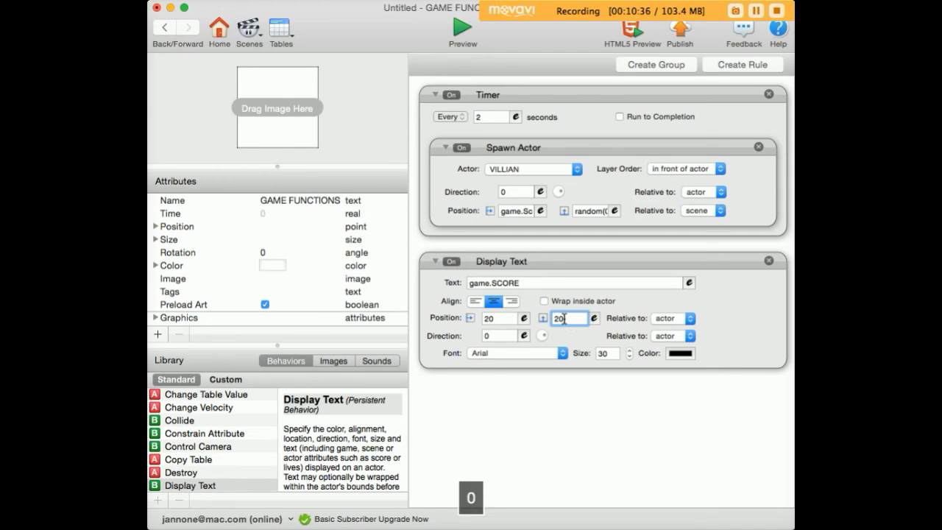
pyautogui.write('0')
pyautogui.click(666, 319)
pyautogui.click(669, 331)
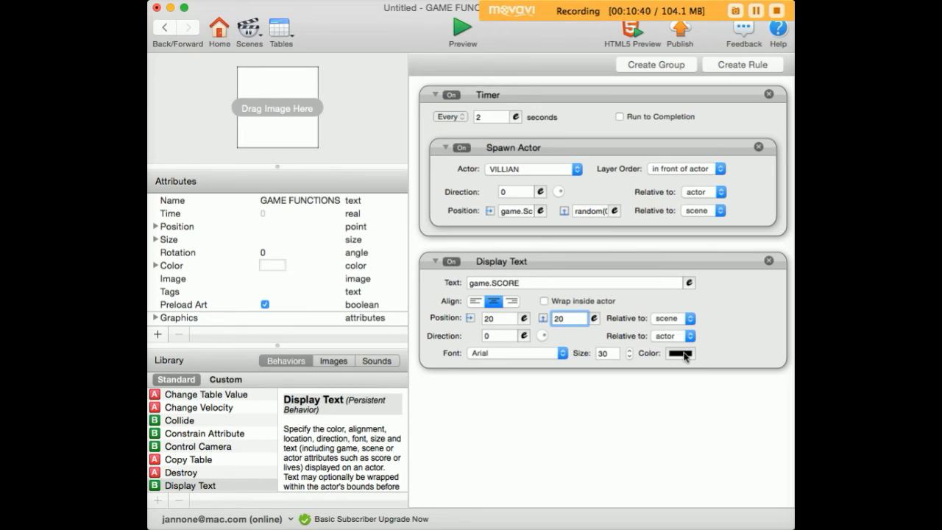
# Step: Change the Display Text color from black to white
pyautogui.click(682, 354)
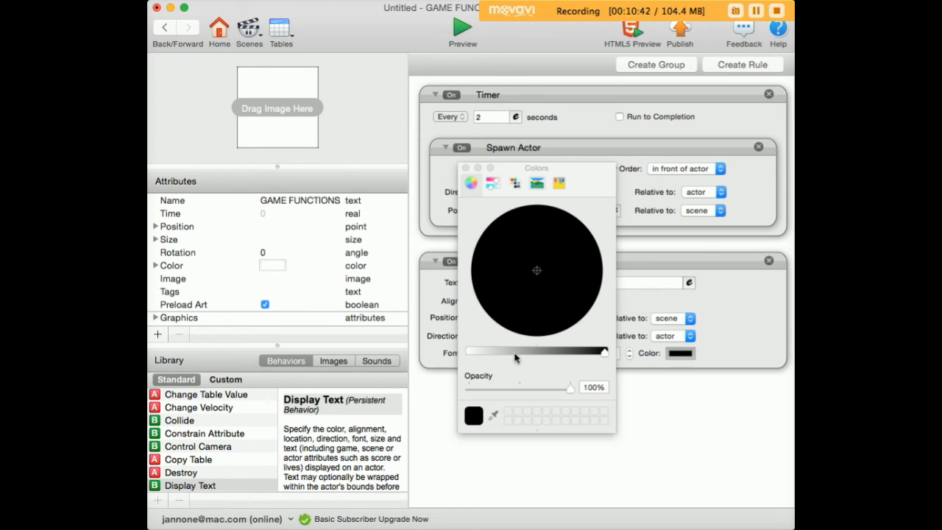
pyautogui.moveTo(515, 358); pyautogui.dragTo(485, 355)
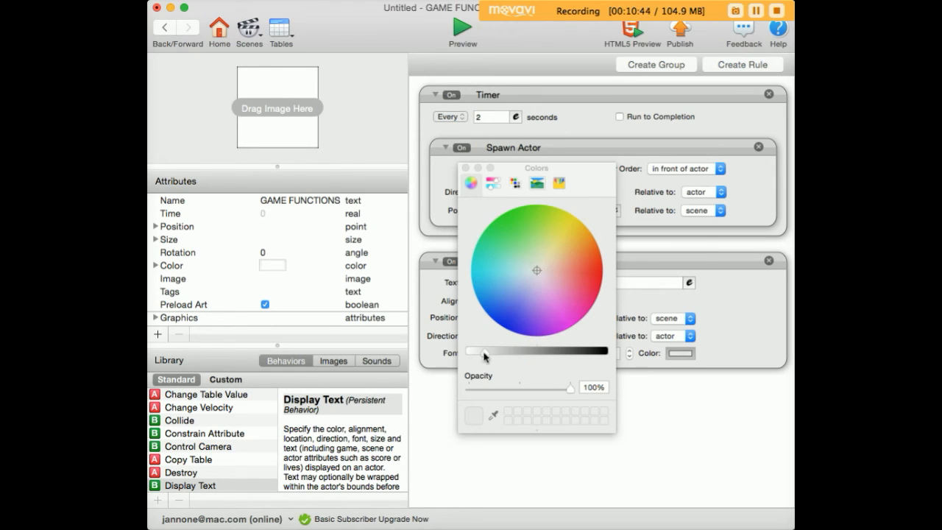
pyautogui.click(467, 168)
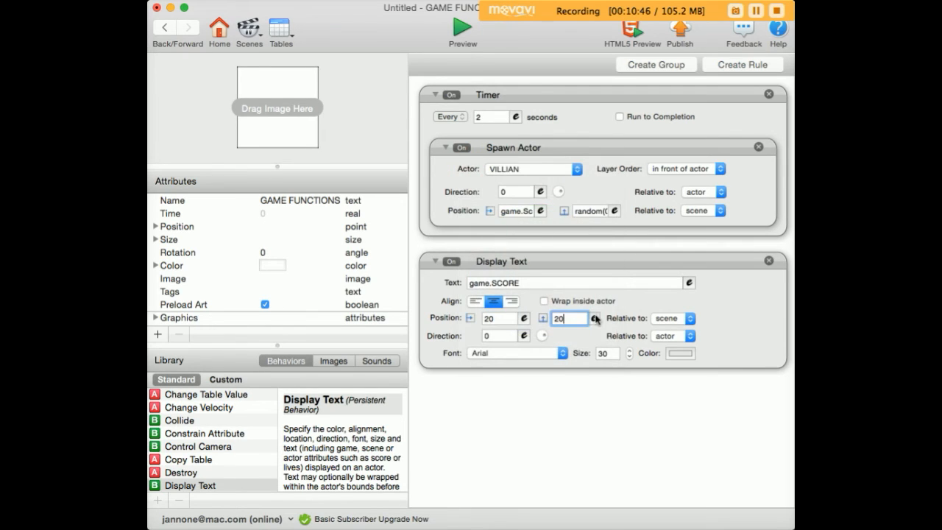
pyautogui.click(636, 351)
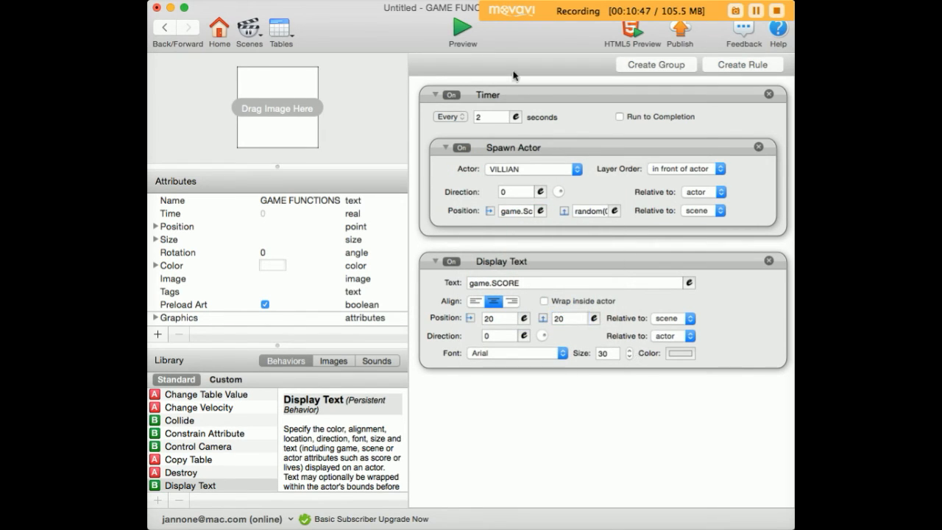
# Step: Preview the game, shooting villains to check the score counter
pyautogui.click(462, 28)
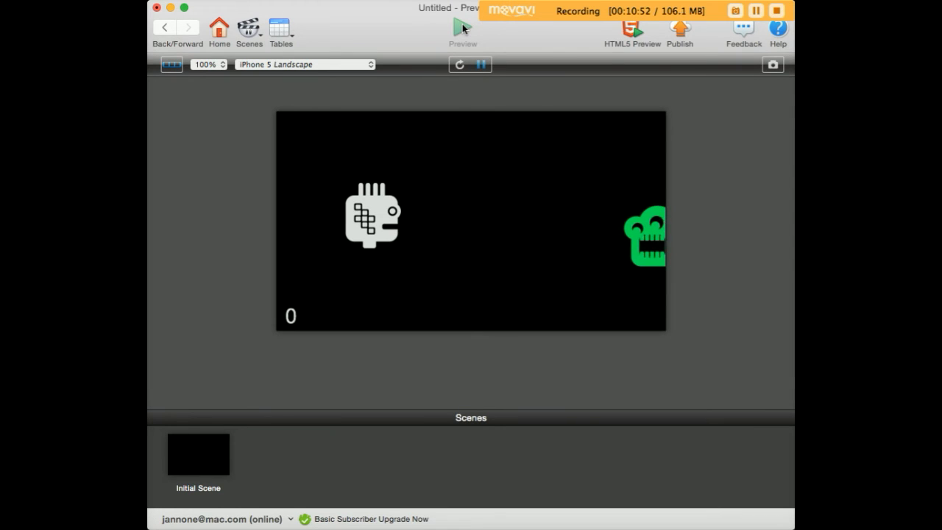
pyautogui.press('space')
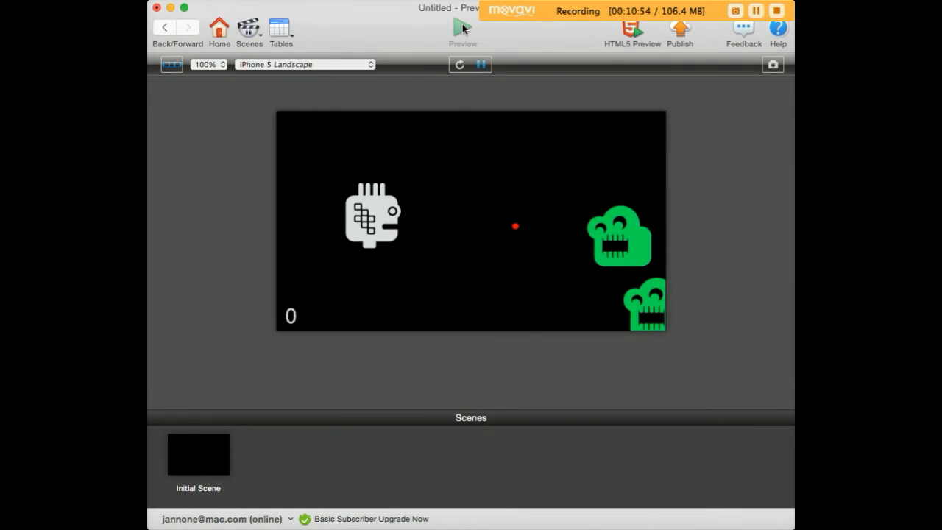
pyautogui.press('Right')
pyautogui.press('space')
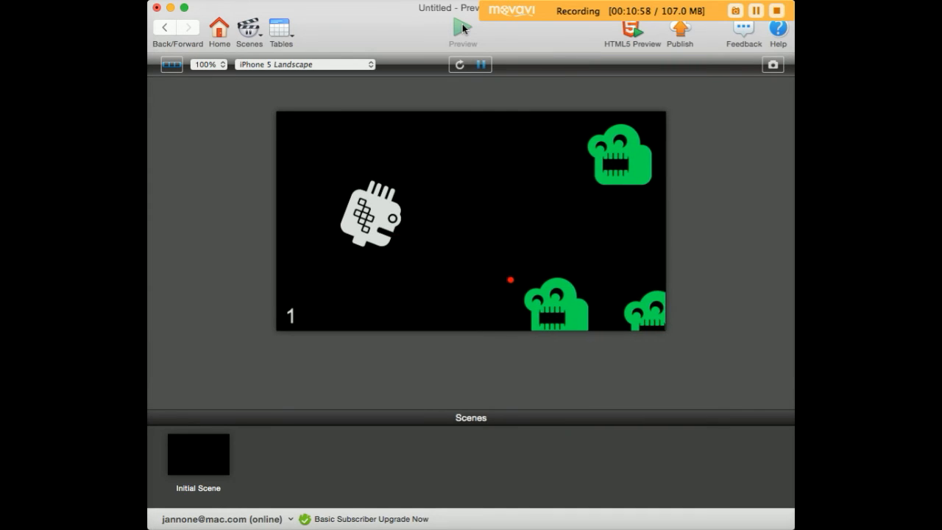
pyautogui.press('Left')
pyautogui.press('space')
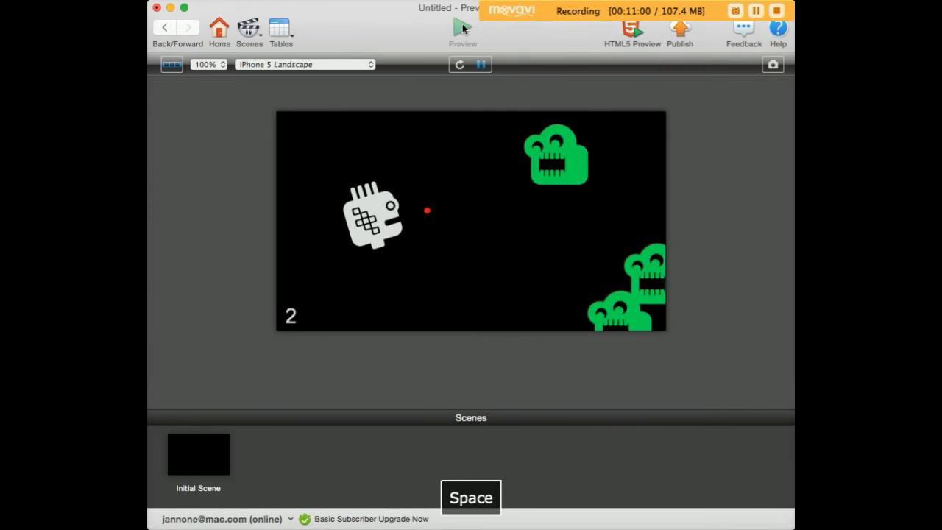
pyautogui.press('Right')
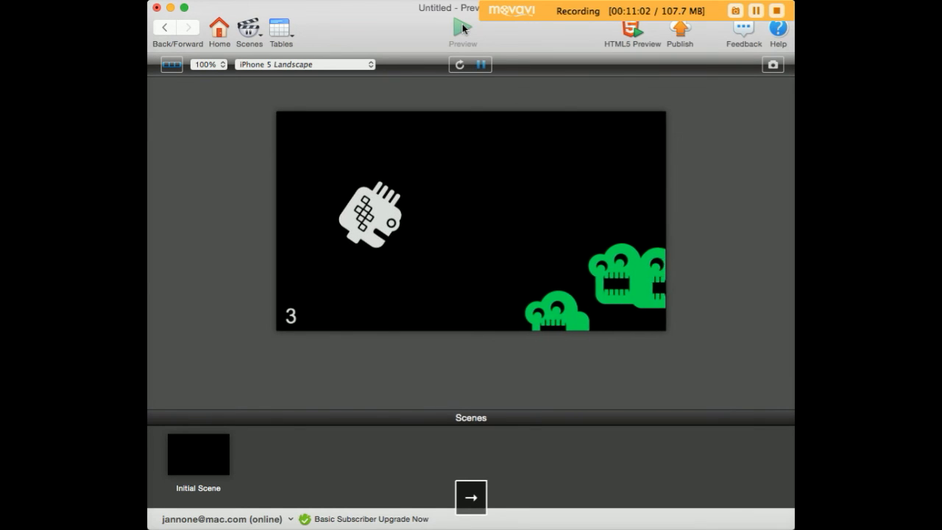
pyautogui.press('space')
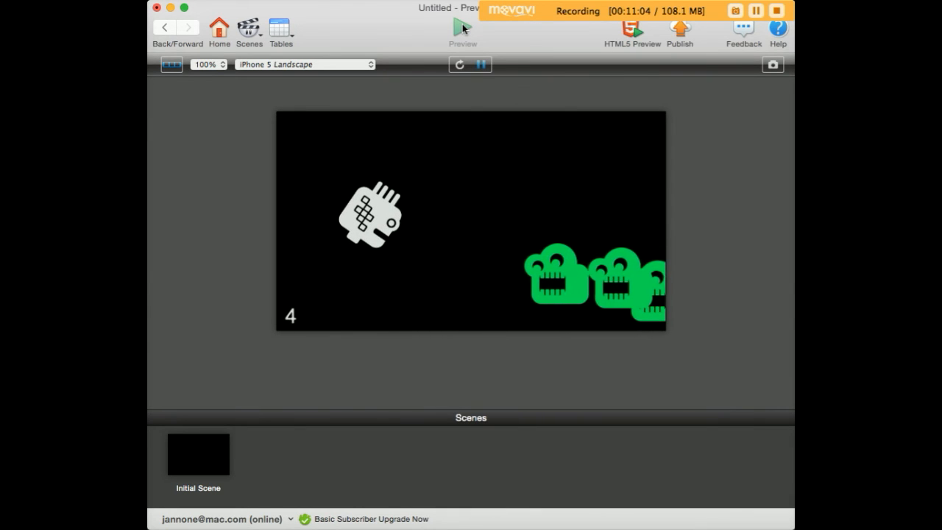
pyautogui.click(462, 30)
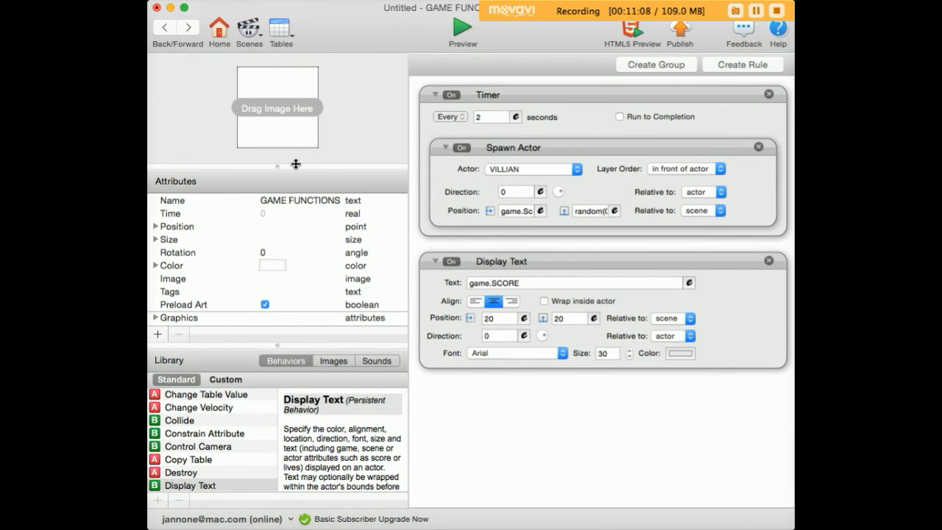
# Step: Open VILLIAN and create a new rule triggered when it overlaps or collides with actor of type HERO
pyautogui.click(164, 28)
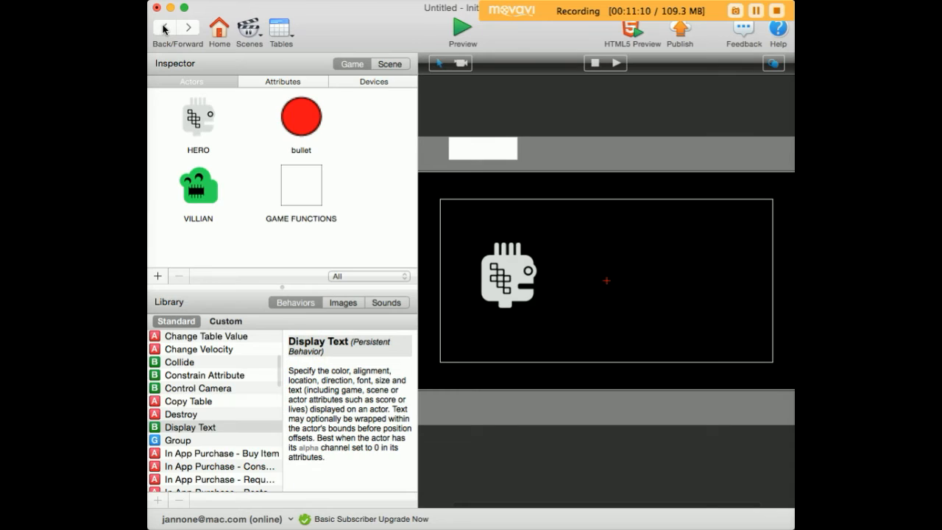
pyautogui.doubleClick(205, 188)
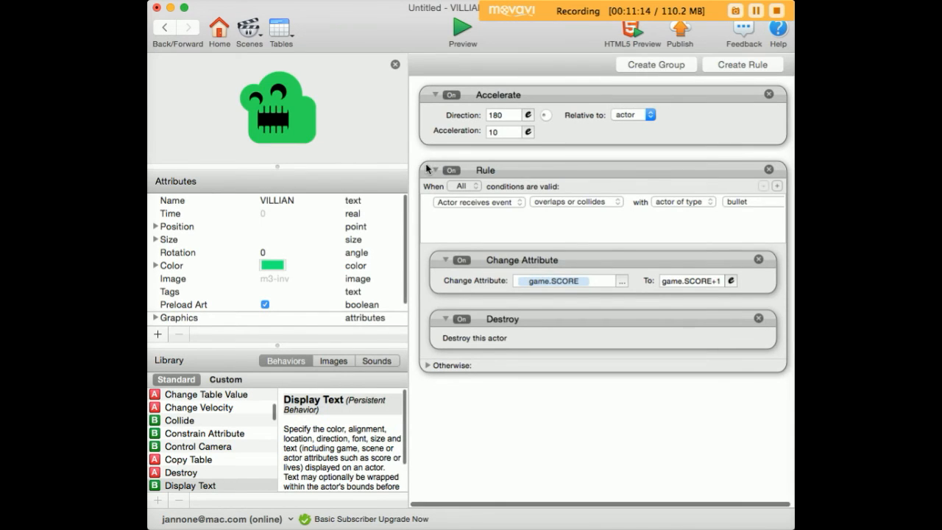
pyautogui.click(433, 170)
pyautogui.click(435, 94)
pyautogui.click(737, 63)
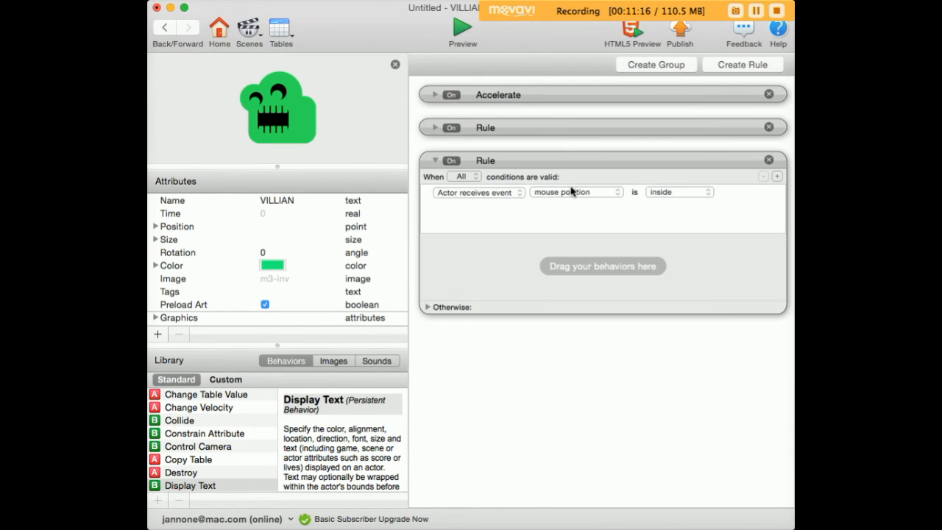
pyautogui.click(571, 190)
pyautogui.click(581, 213)
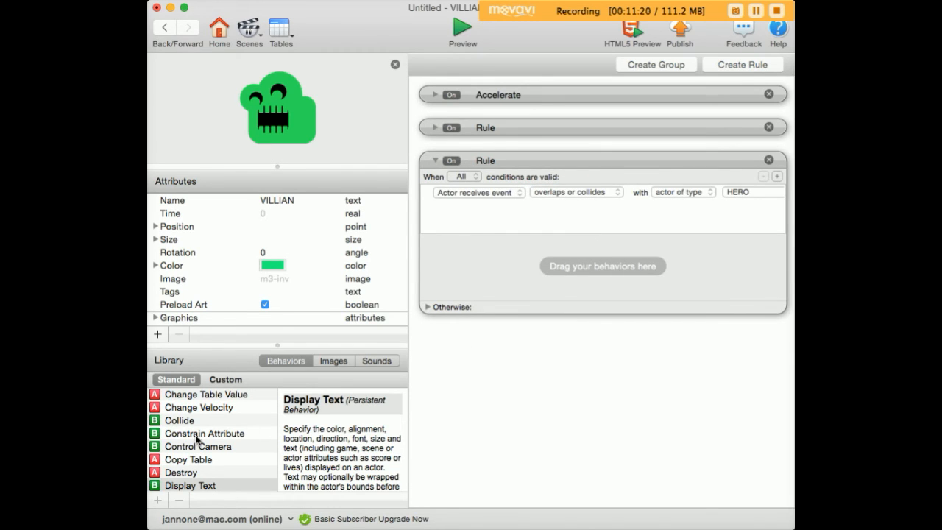
# Step: Add a Destroy behavior to the VILLIAN rule that fires on overlapping HERO
pyautogui.moveTo(162, 473); pyautogui.dragTo(473, 276)
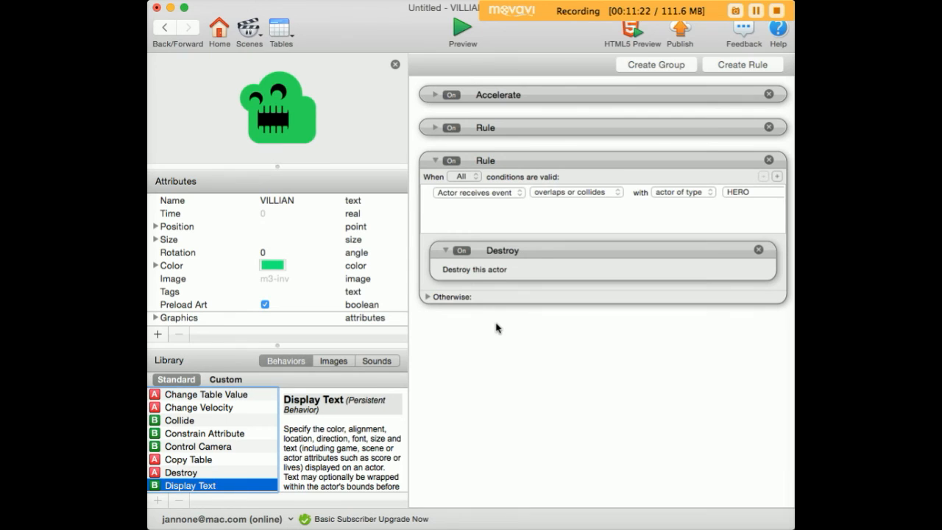
pyautogui.click(165, 29)
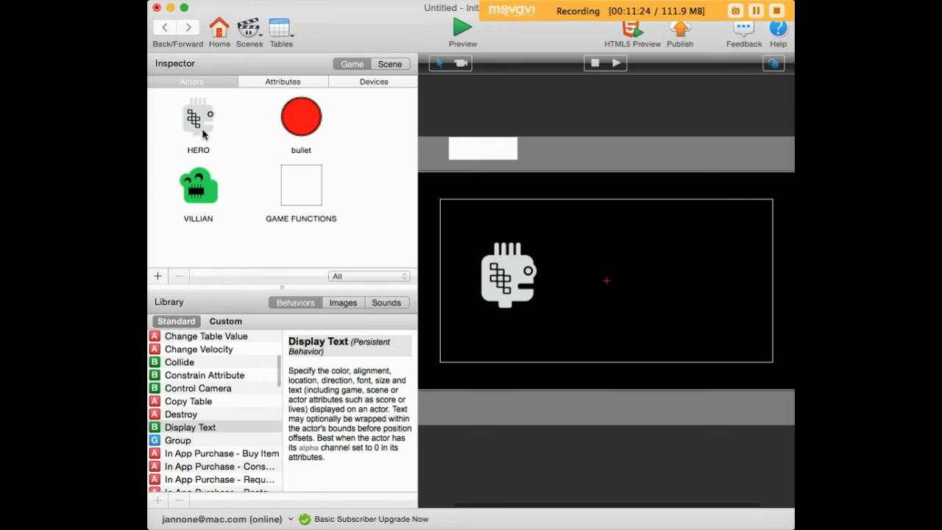
# Step: Open HERO and add a rule that destroys it when it overlaps or collides with actor of type VILLIAN
pyautogui.doubleClick(196, 116)
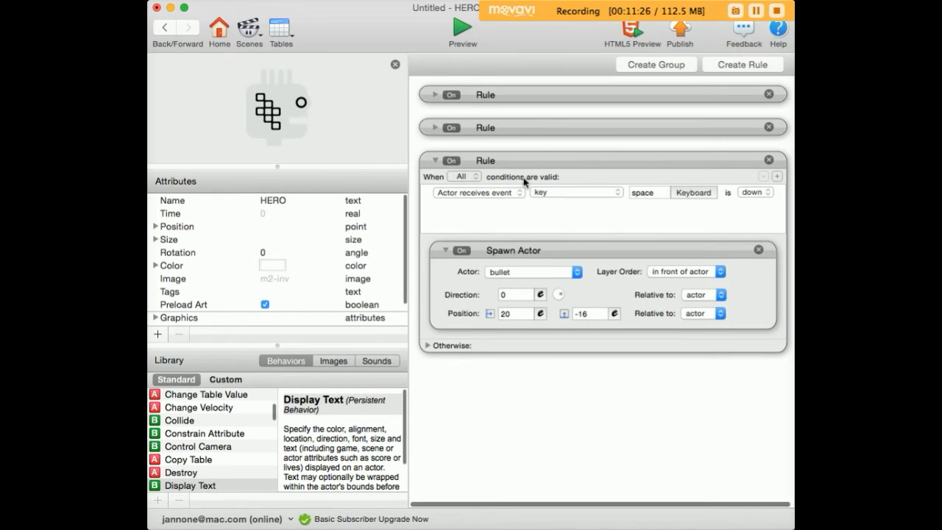
pyautogui.click(436, 160)
pyautogui.click(743, 65)
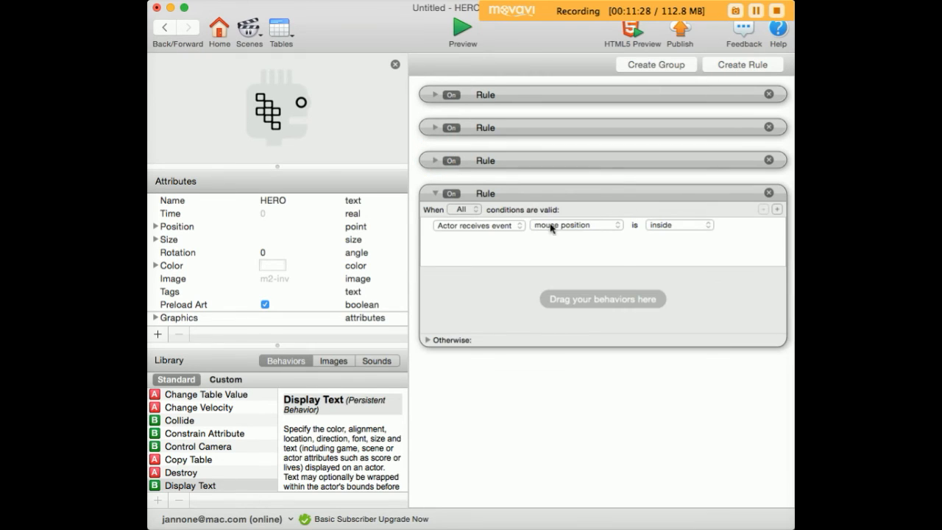
pyautogui.click(551, 229)
pyautogui.click(571, 244)
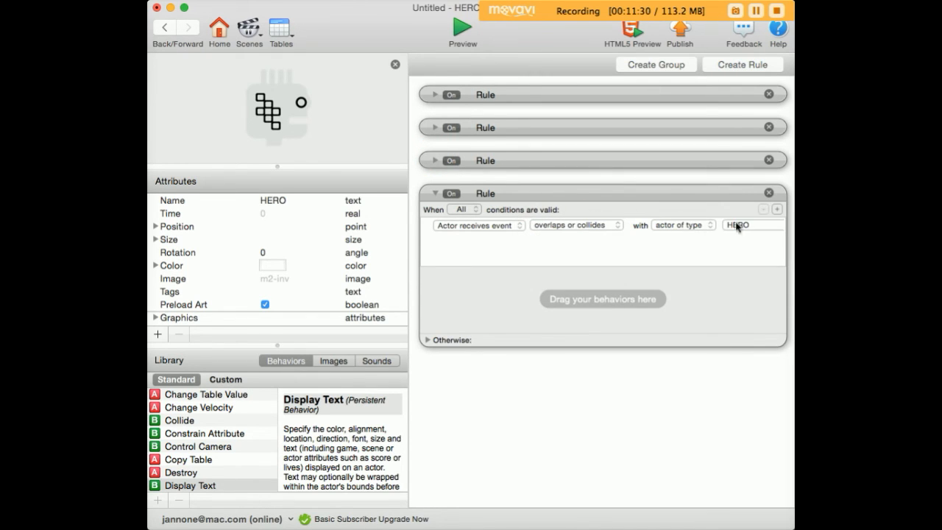
pyautogui.click(737, 227)
pyautogui.click(738, 248)
pyautogui.moveTo(157, 474); pyautogui.dragTo(439, 324)
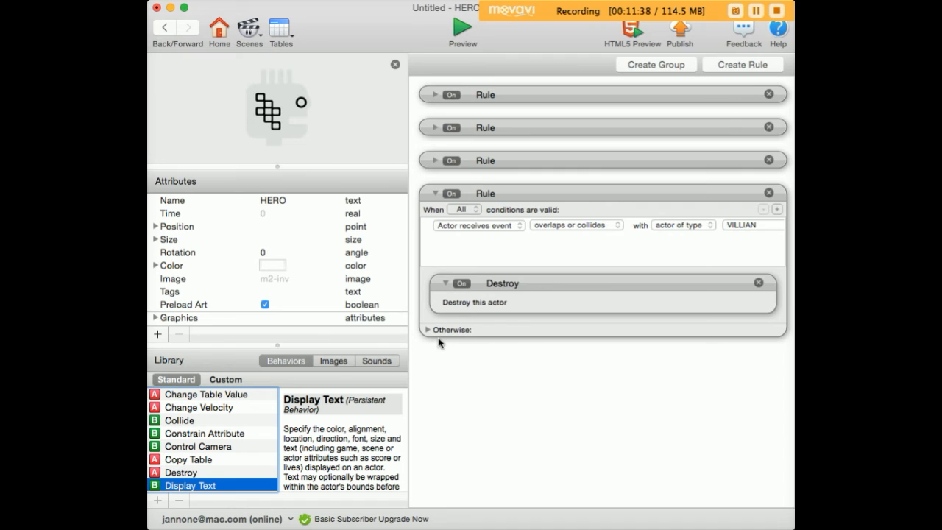
pyautogui.click(165, 27)
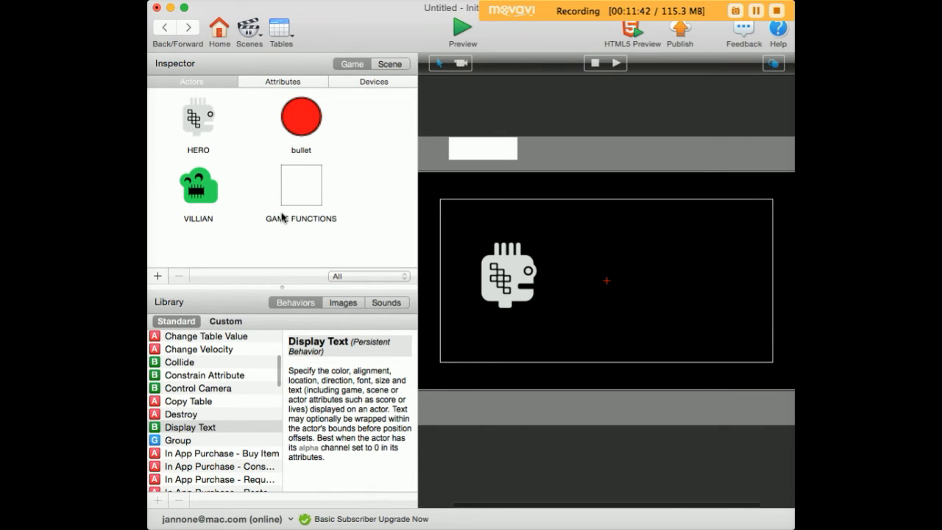
# Step: Create a new actor named GAME OVER
pyautogui.click(157, 275)
pyautogui.click(196, 260)
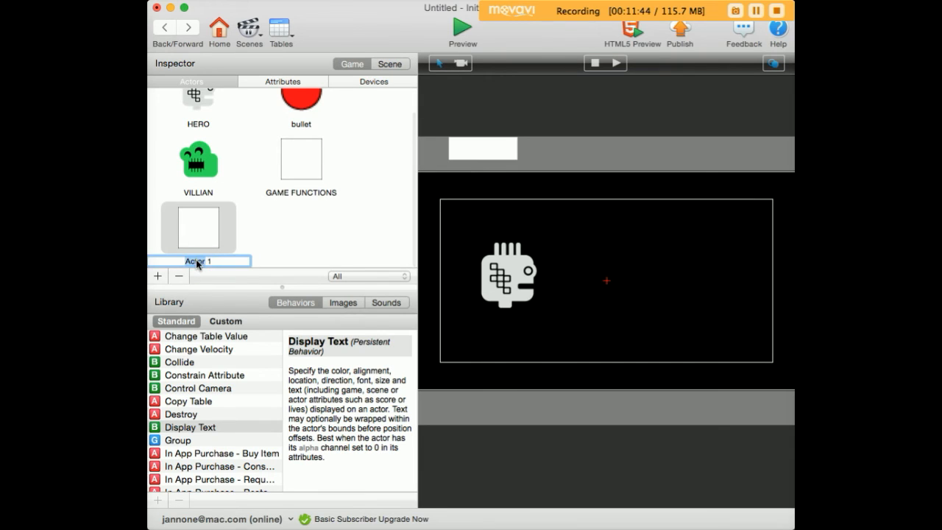
pyautogui.write('GAME OVER')
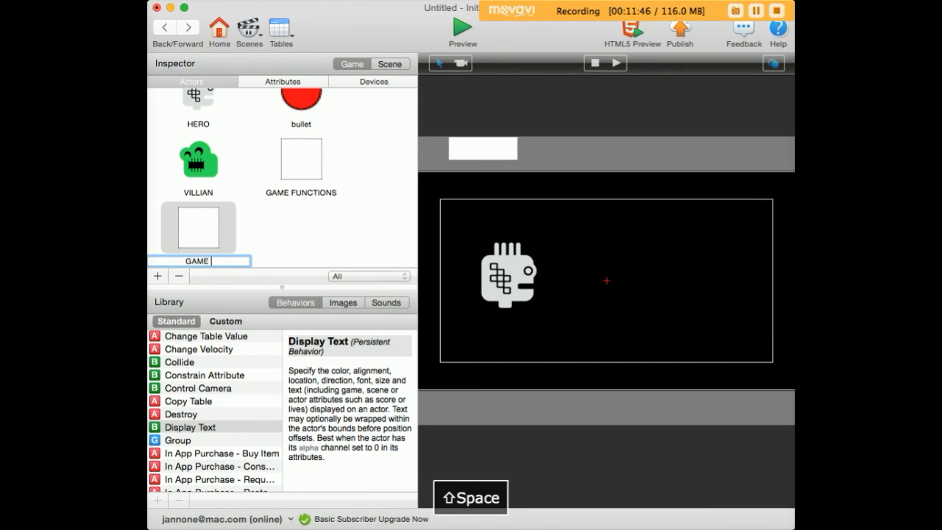
pyautogui.click(265, 239)
# Step: Open GAME OVER and add a Display Text behavior with the text GAME OVER
pyautogui.doubleClick(205, 233)
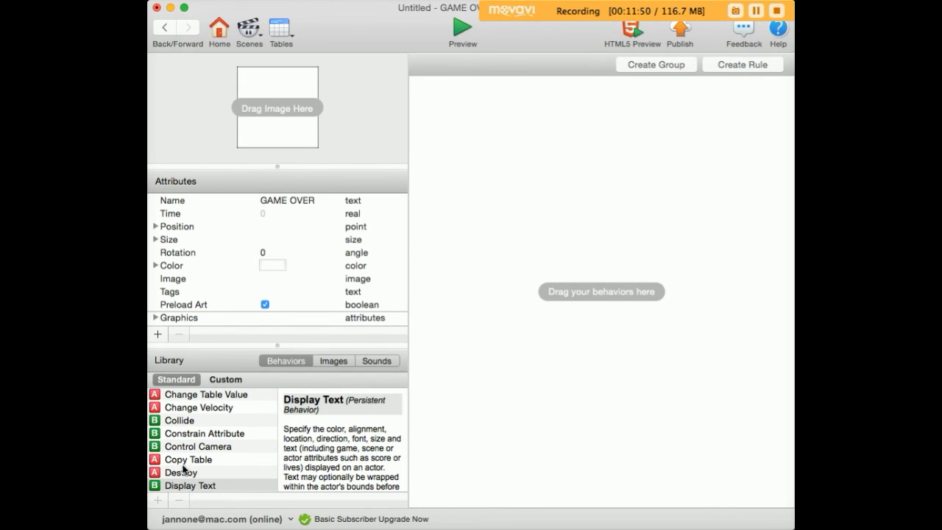
pyautogui.moveTo(164, 485); pyautogui.dragTo(426, 151)
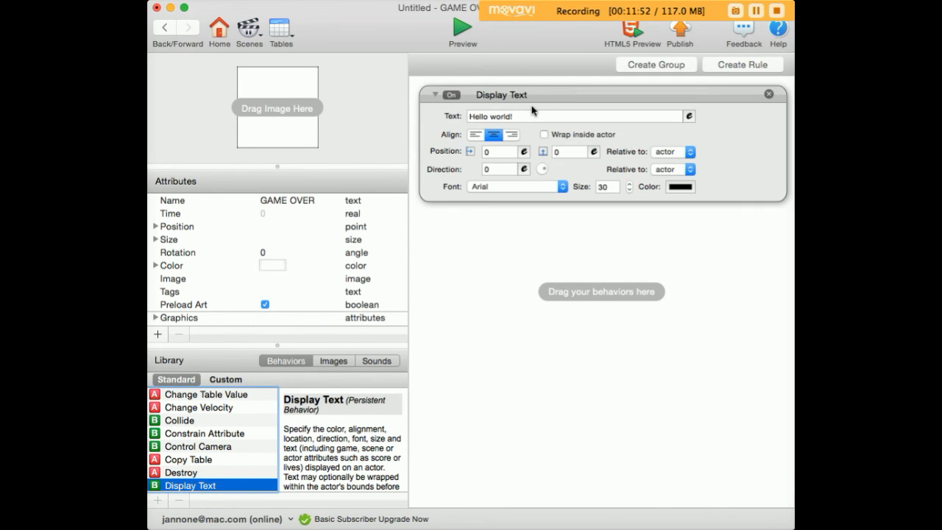
pyautogui.click(526, 113)
pyautogui.write('GAME OVER')
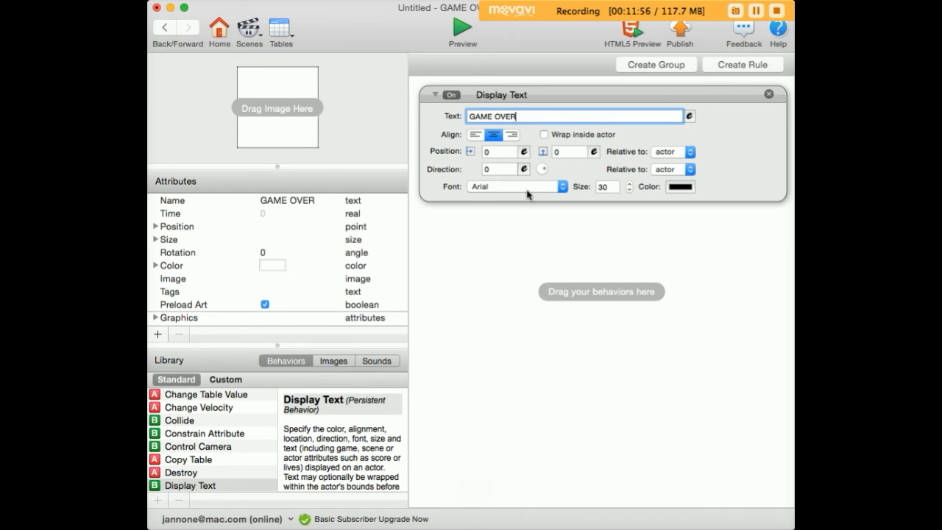
# Step: Change the Display Text color from black to red
pyautogui.click(679, 186)
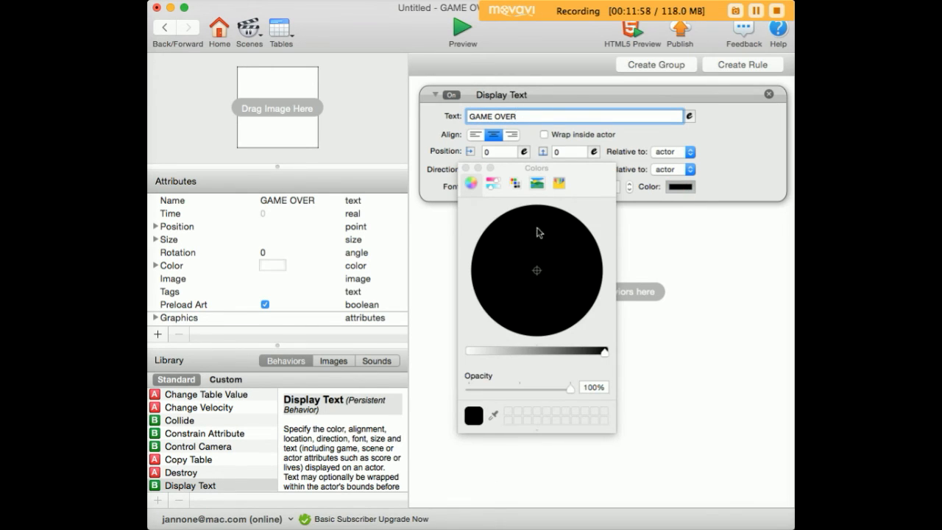
pyautogui.moveTo(604, 351); pyautogui.dragTo(469, 351)
pyautogui.moveTo(566, 274); pyautogui.dragTo(607, 293)
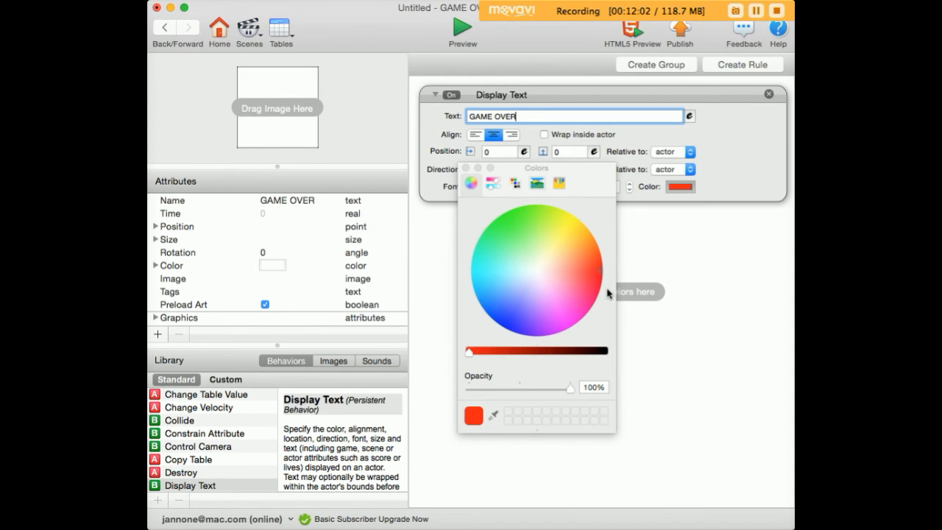
pyautogui.click(466, 168)
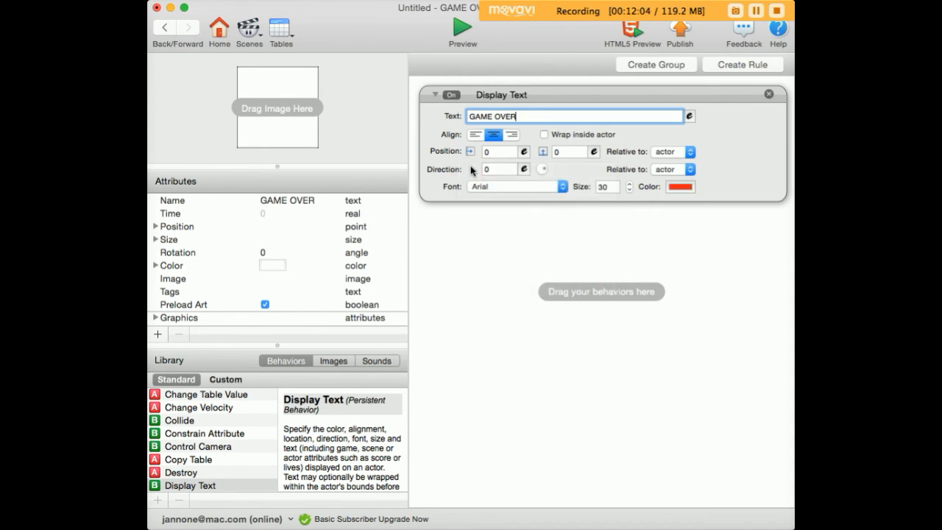
# Step: Set the text's horizontal position to the expression game.Screen.Size.Width /2
pyautogui.click(524, 152)
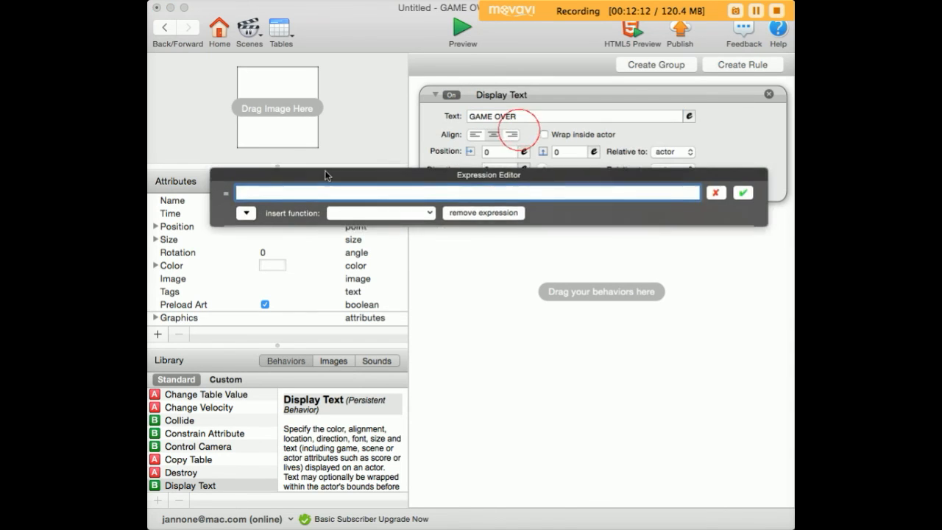
pyautogui.click(223, 212)
pyautogui.click(225, 243)
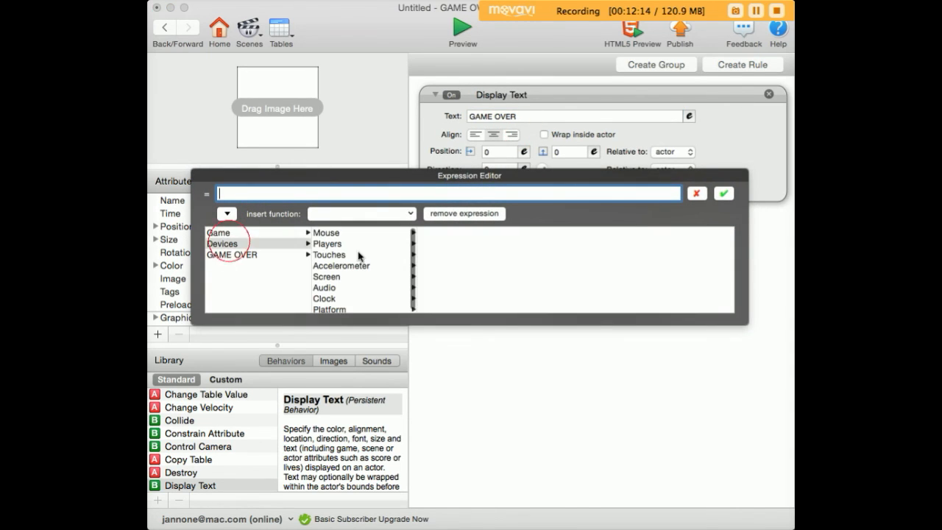
pyautogui.click(346, 277)
pyautogui.click(426, 233)
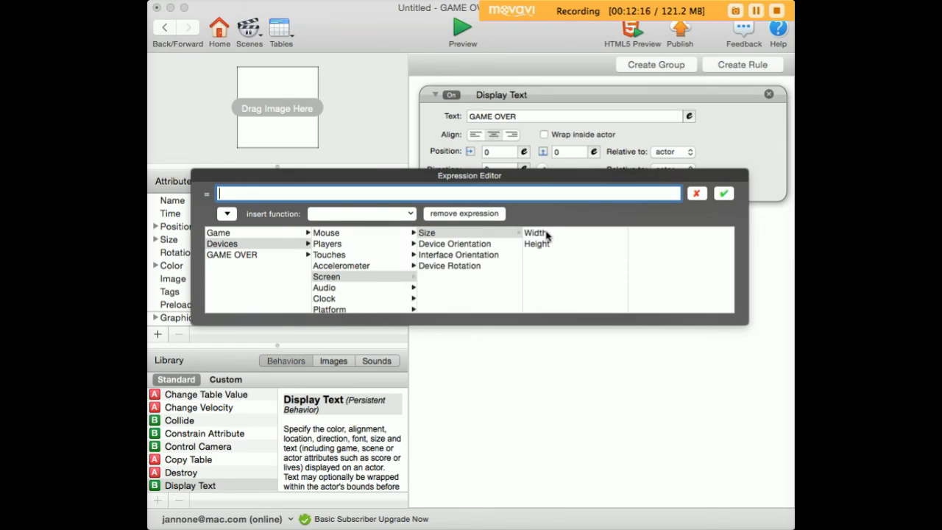
pyautogui.click(535, 233)
pyautogui.write('/2')
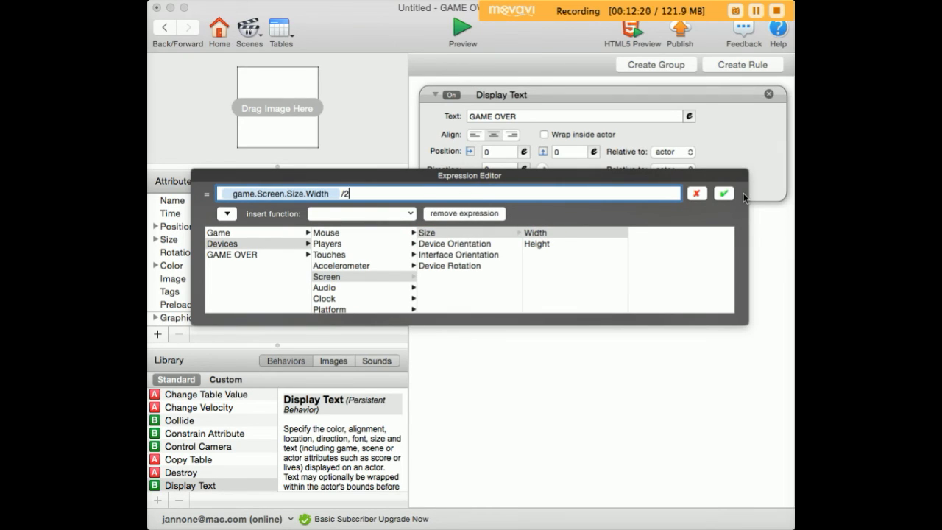
pyautogui.click(725, 194)
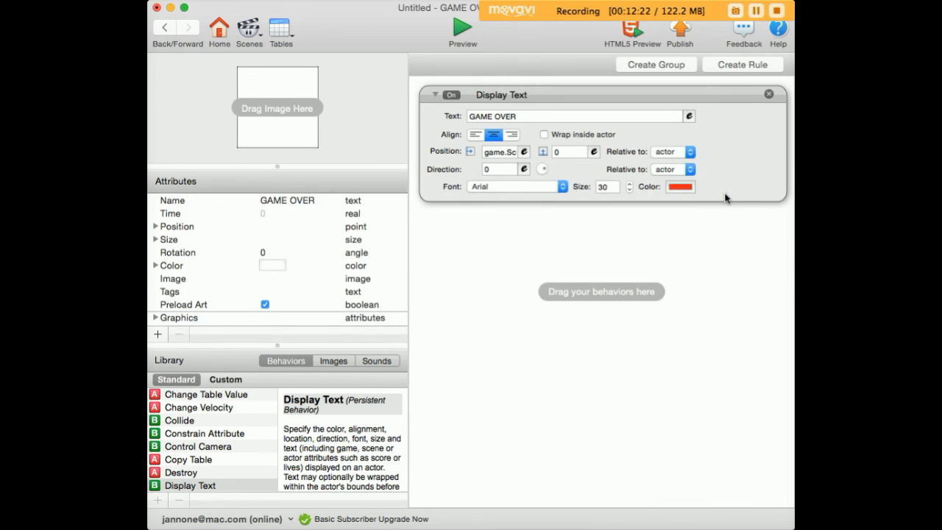
# Step: Set the text's vertical position to the expression game.Screen.Size.Height /2
pyautogui.click(593, 151)
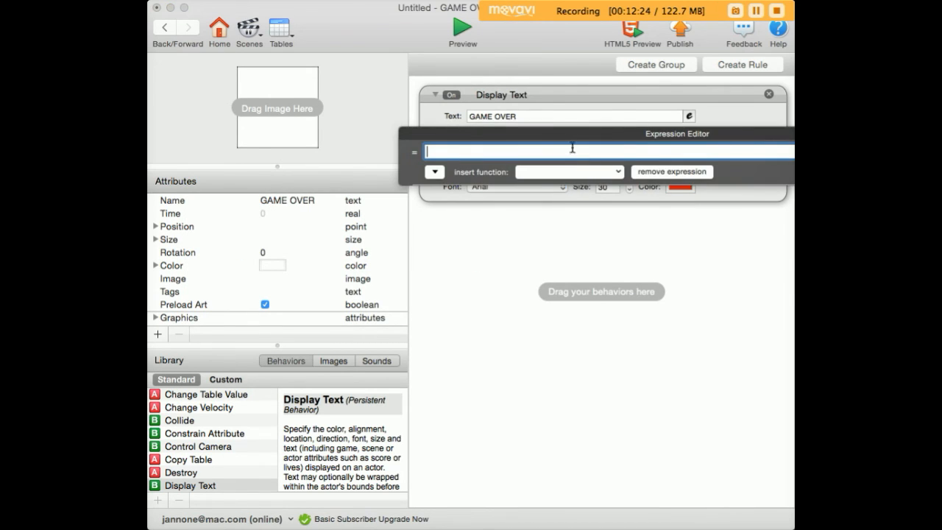
pyautogui.moveTo(371, 176); pyautogui.dragTo(368, 177)
pyautogui.click(239, 217)
pyautogui.click(234, 248)
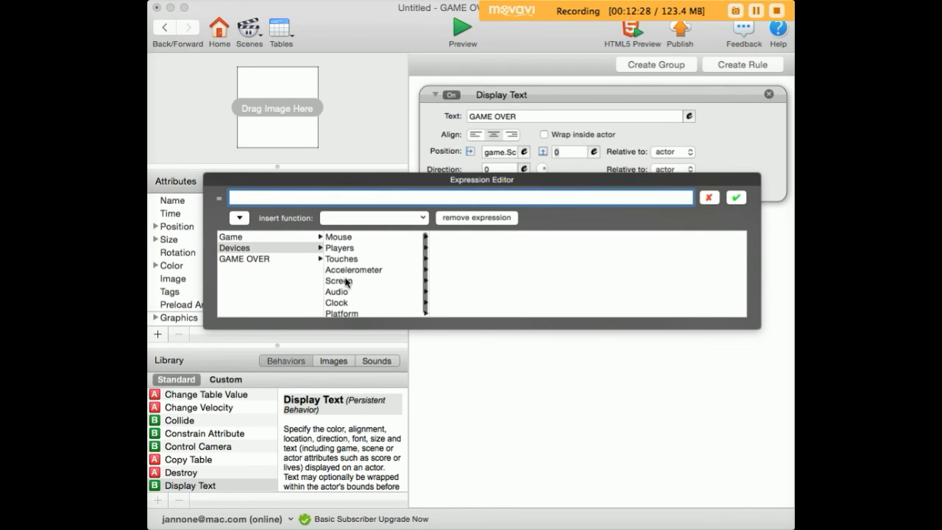
pyautogui.click(338, 280)
pyautogui.click(445, 238)
pyautogui.click(560, 249)
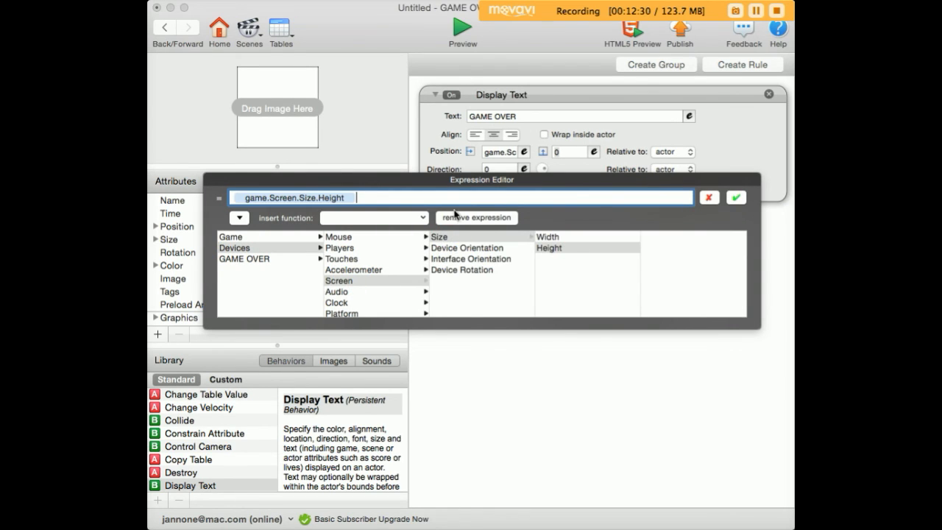
pyautogui.write('/2')
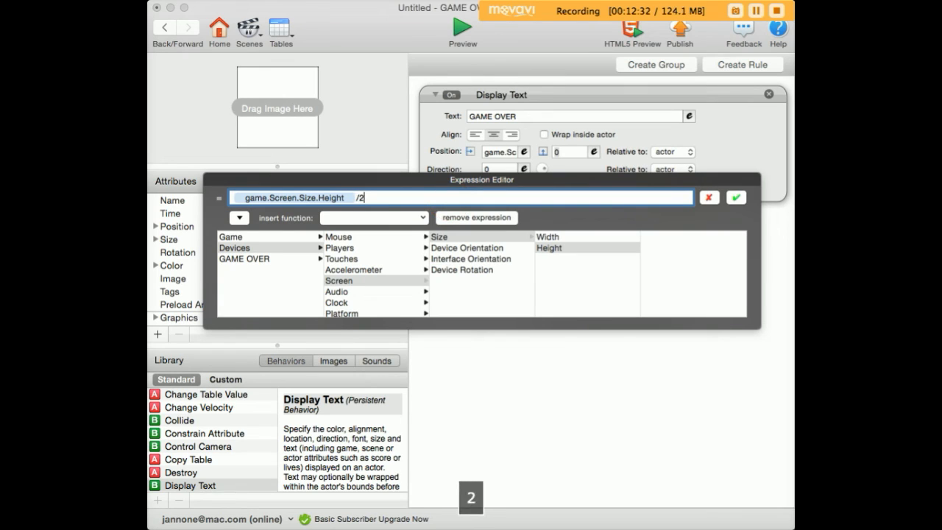
pyautogui.click(735, 198)
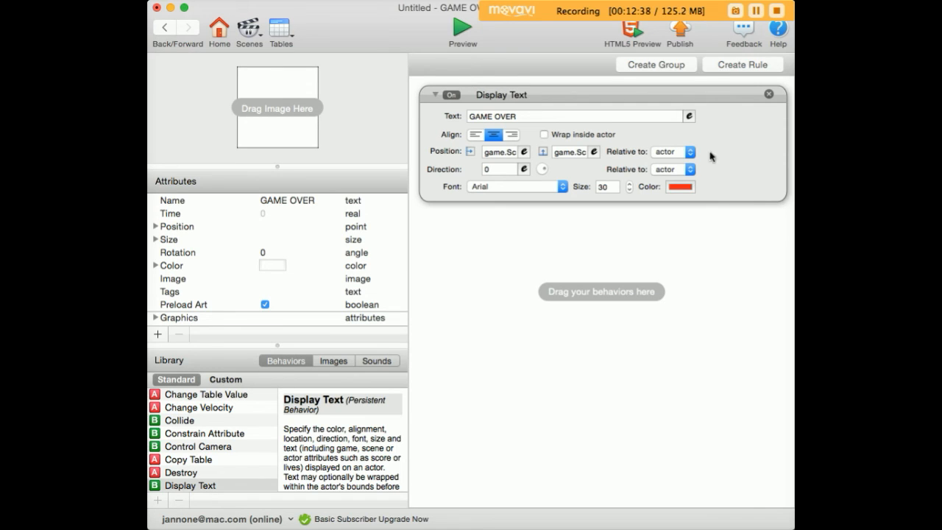
# Step: Set the GAME OVER actor's color to black
pyautogui.click(271, 265)
pyautogui.moveTo(546, 352); pyautogui.dragTo(623, 366)
# Step: Preview the game, shooting villains to test play
pyautogui.click(464, 31)
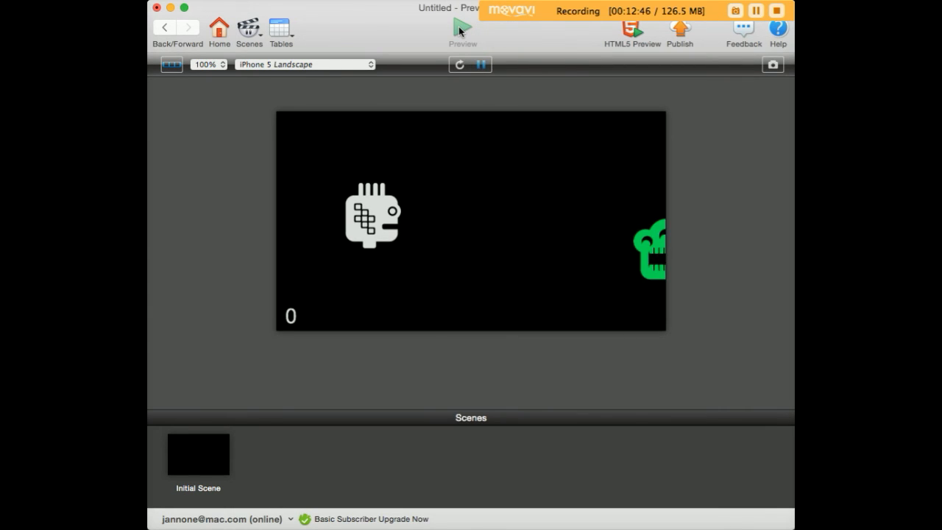
pyautogui.press('space')
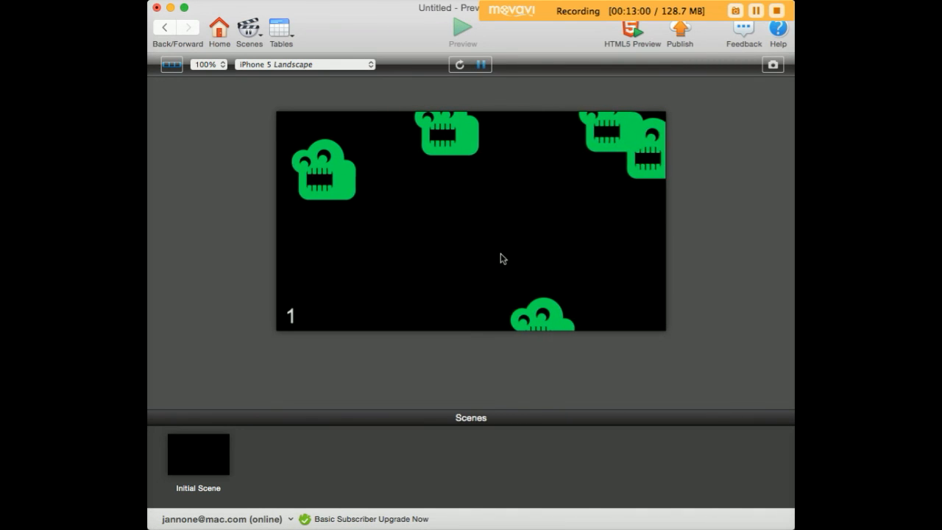
pyautogui.click(167, 28)
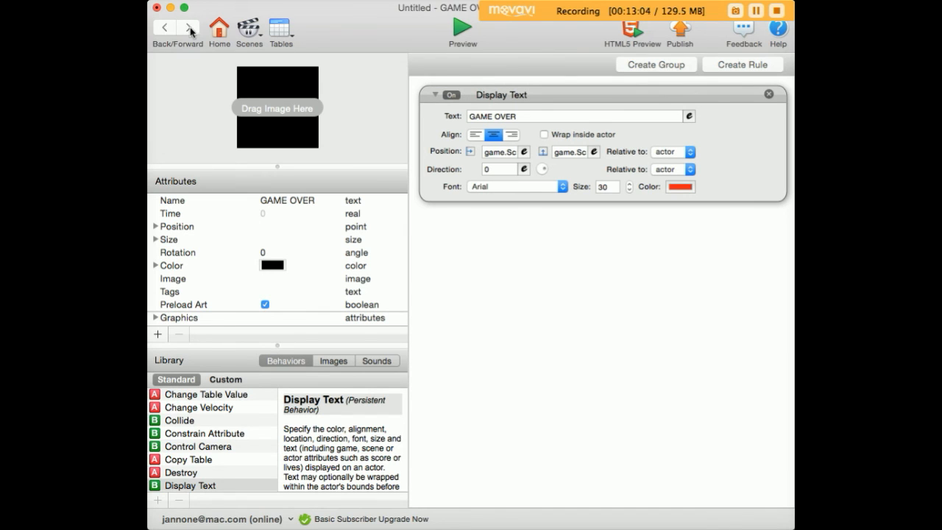
# Step: Open HERO and add a Spawn Actor behavior spawning GAME OVER to its VILLIAN collision rule
pyautogui.click(157, 28)
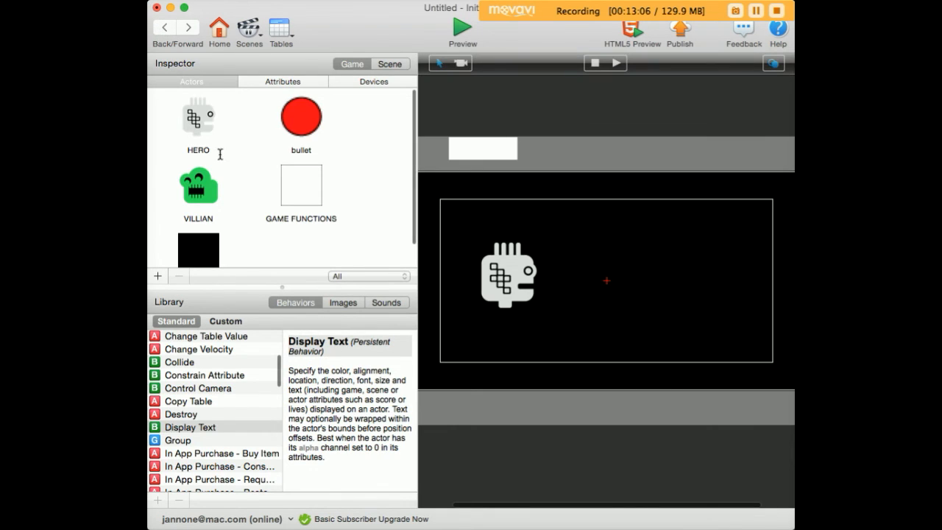
pyautogui.doubleClick(195, 118)
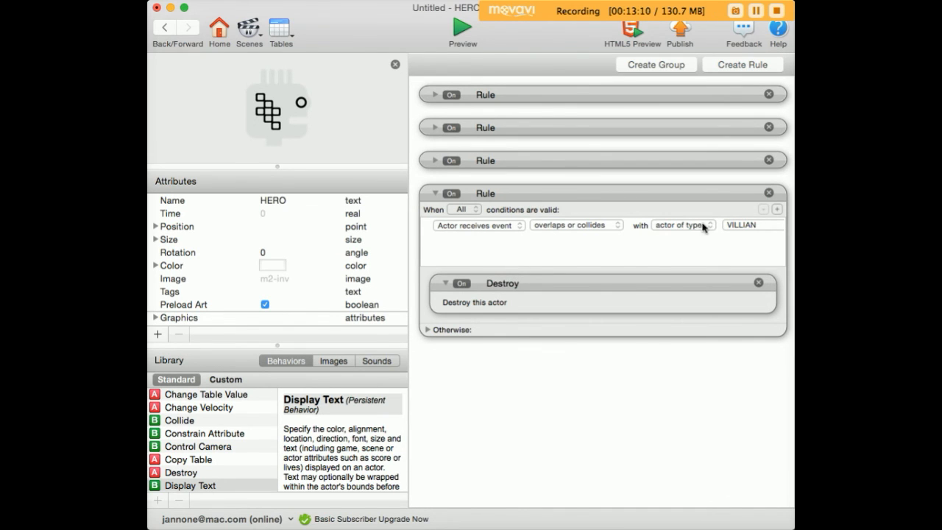
pyautogui.click(220, 458)
pyautogui.write('sp')
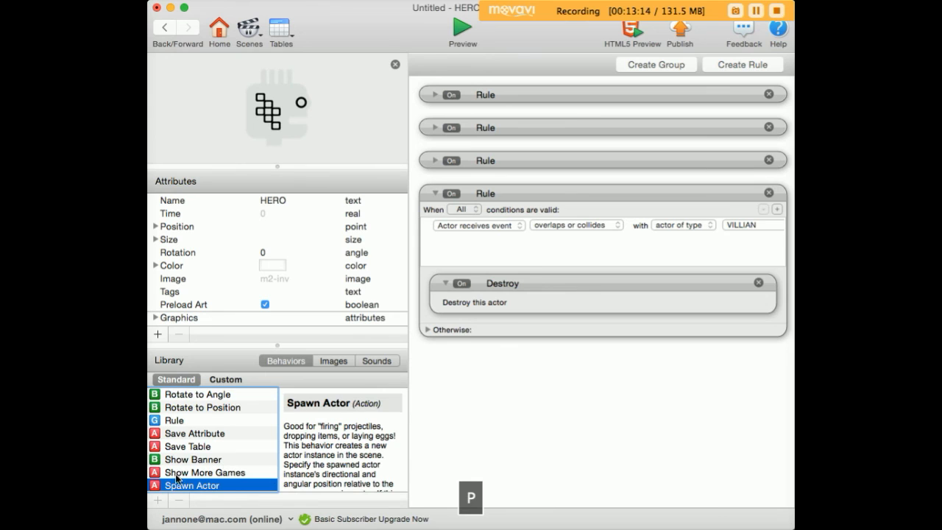
pyautogui.moveTo(184, 484); pyautogui.dragTo(463, 282)
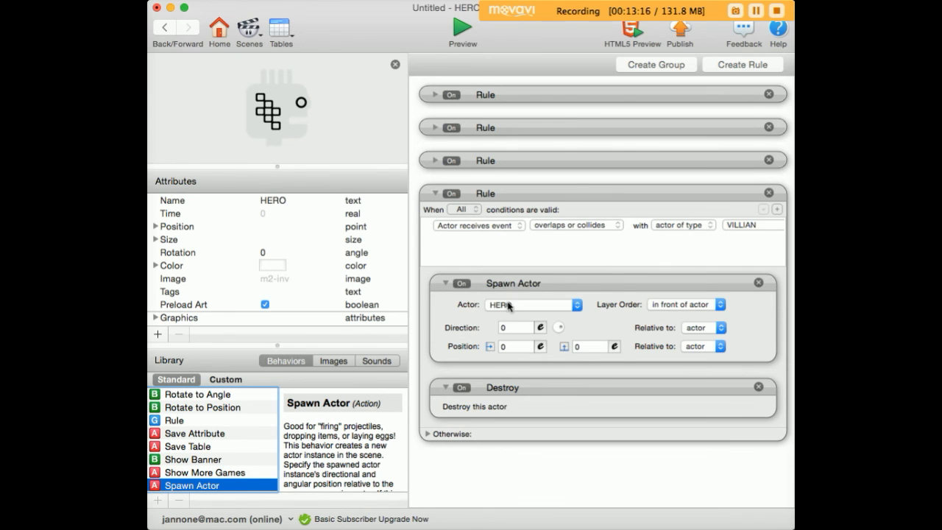
pyautogui.click(508, 306)
pyautogui.click(534, 376)
# Step: Preview the game to test the game-over behaviour
pyautogui.click(464, 31)
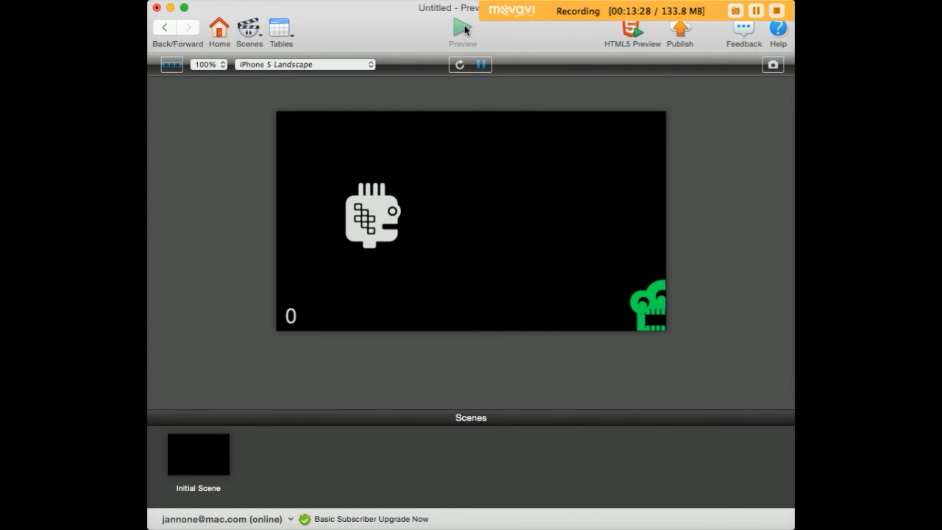
pyautogui.click(164, 28)
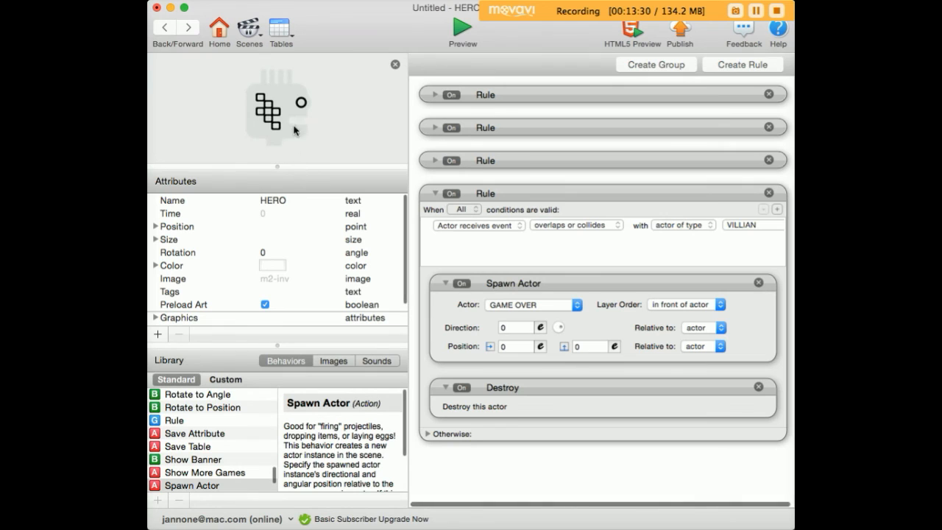
# Step: Open the GAME OVER actor to inspect its Display Text behavior, then return to the scene
pyautogui.click(165, 27)
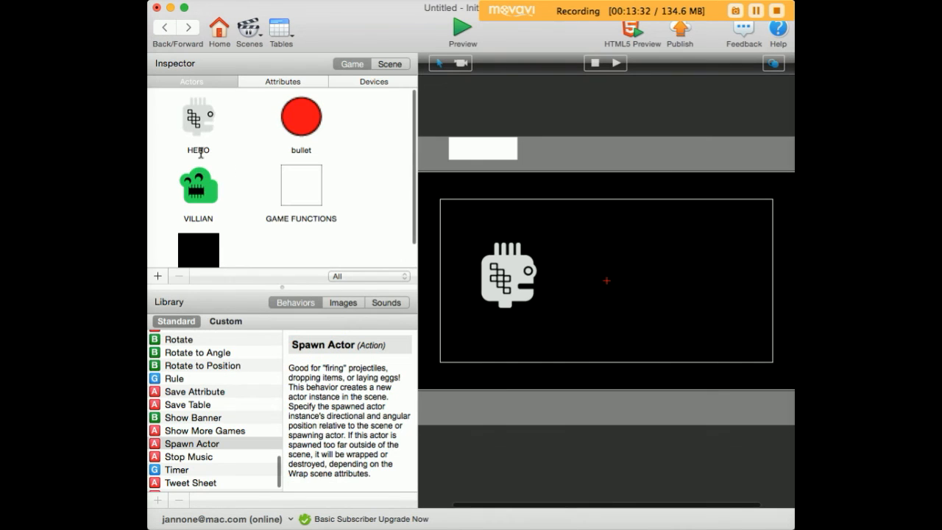
pyautogui.scroll(-3, 237, 233)
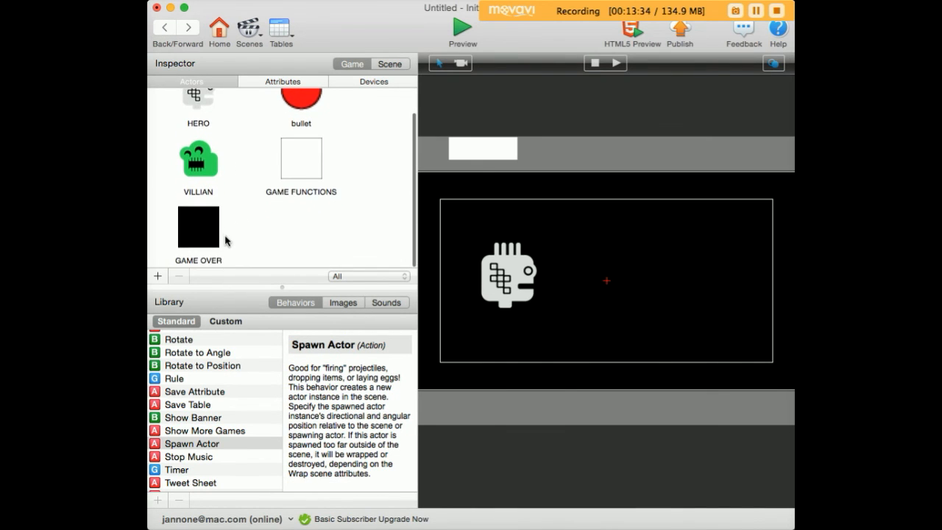
pyautogui.doubleClick(215, 236)
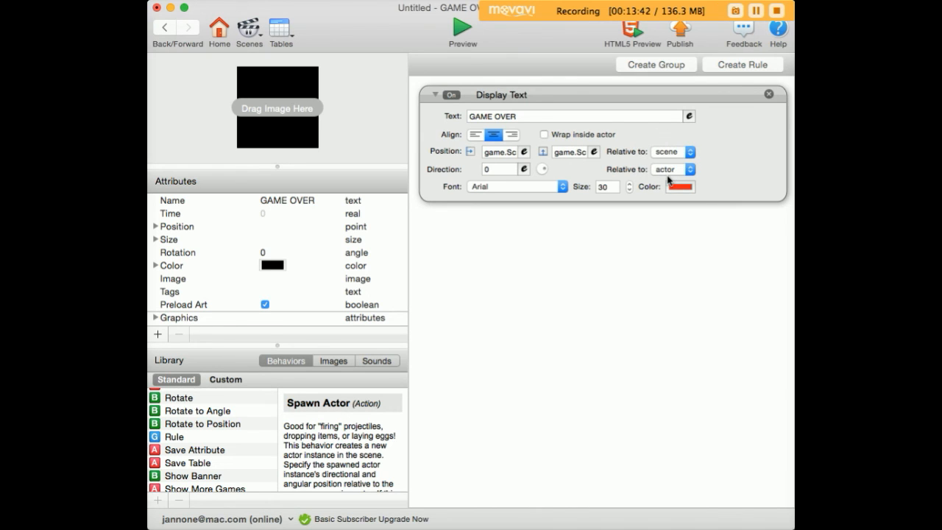
pyautogui.click(169, 30)
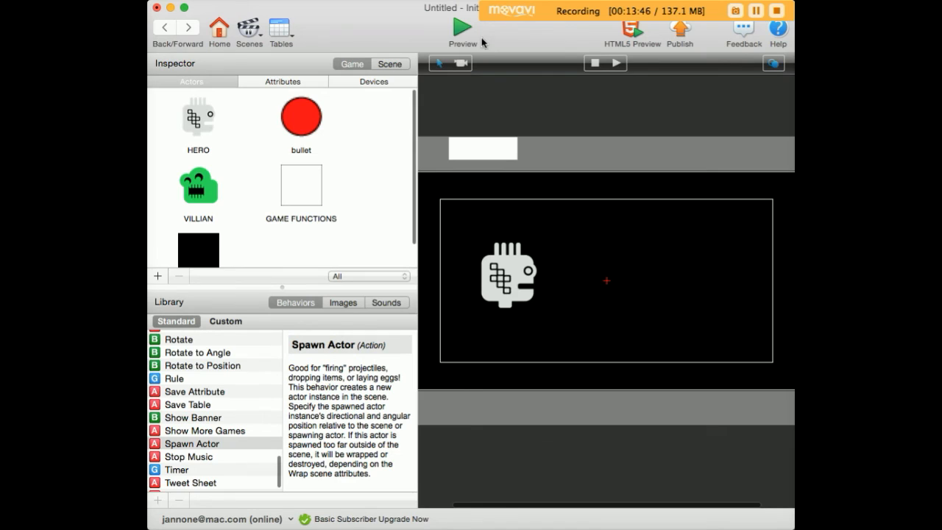
# Step: Preview the game, turning and shooting at villains to test the game-over text
pyautogui.click(479, 41)
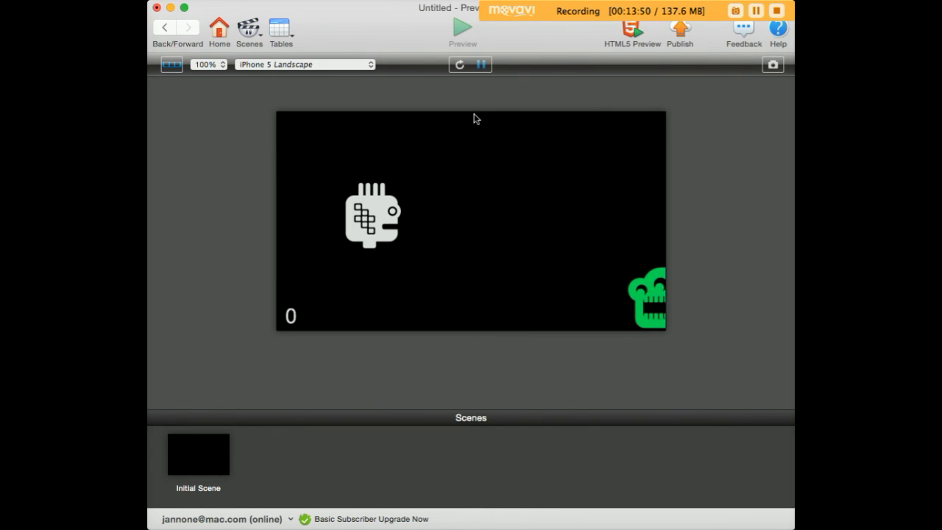
pyautogui.press('Right')
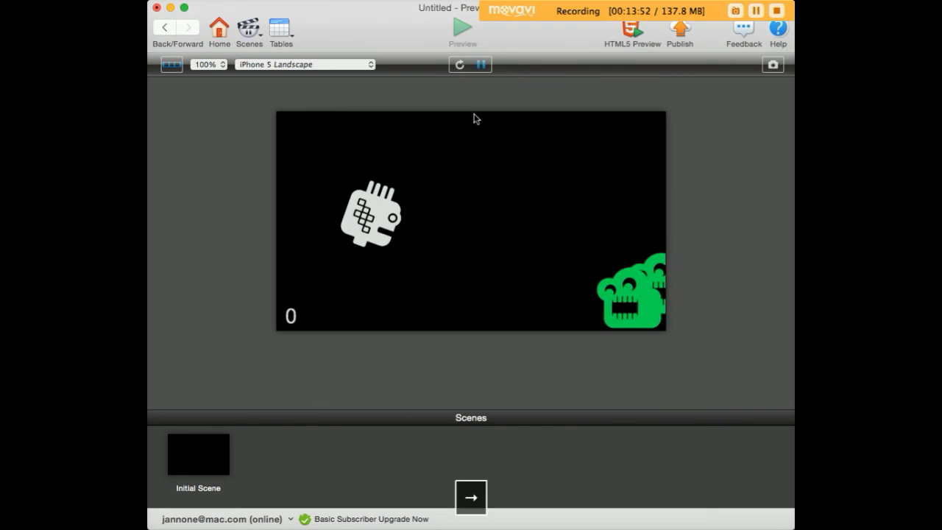
pyautogui.press('space')
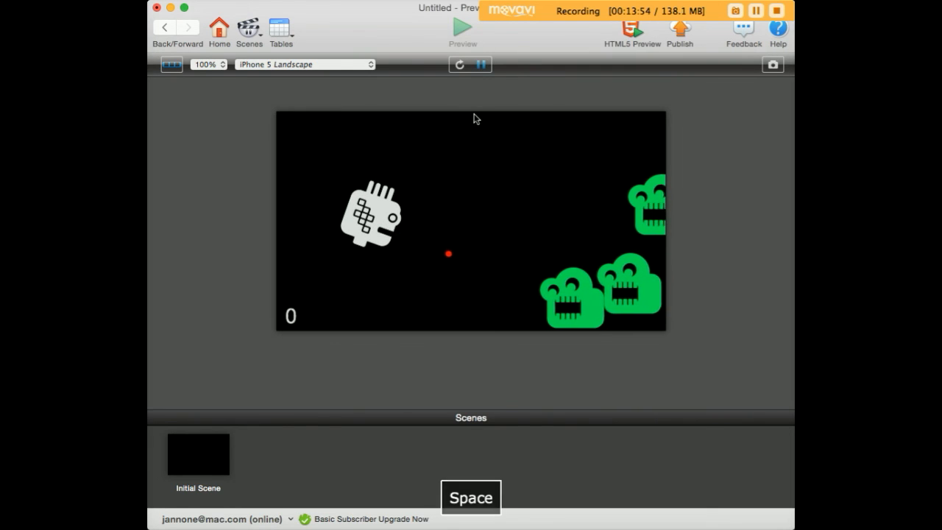
pyautogui.press('space')
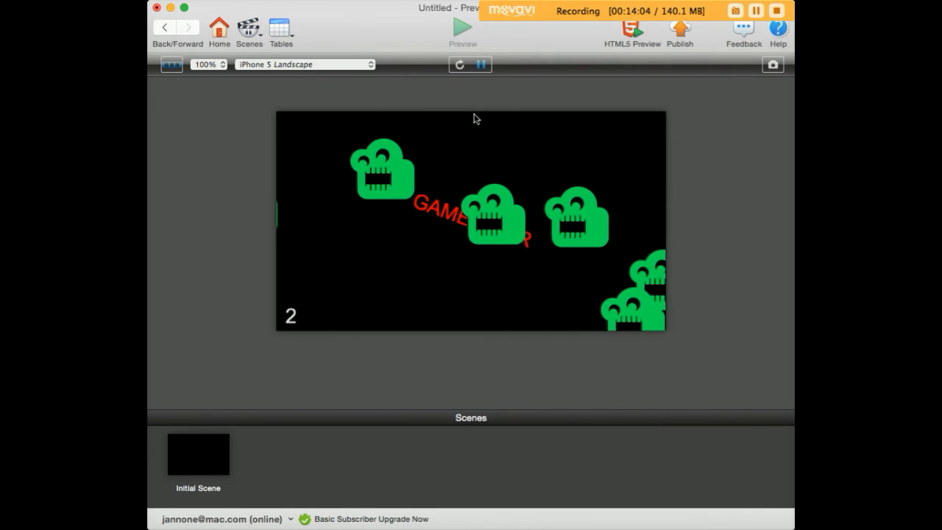
# Step: Set the GAME OVER Display Text direction relative to scene instead of actor, and preview the game again
pyautogui.click(172, 29)
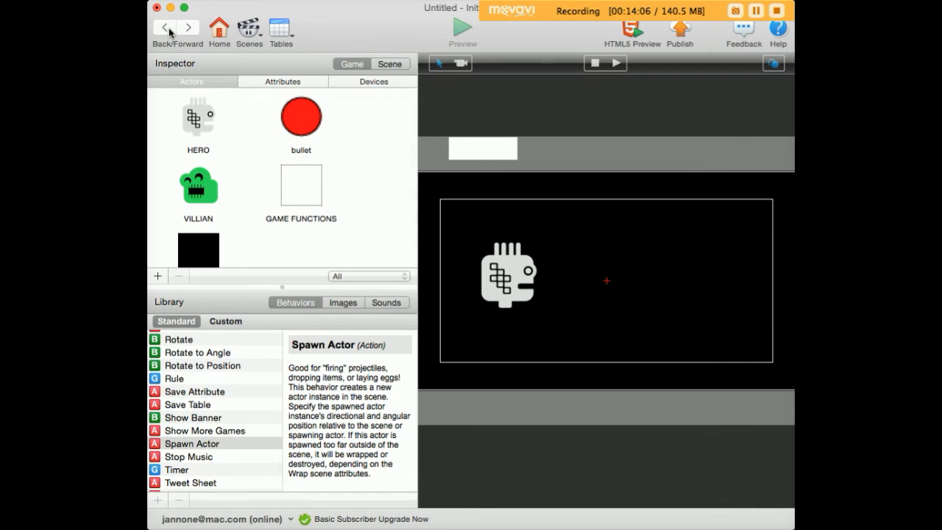
pyautogui.scroll(-2, 304, 192)
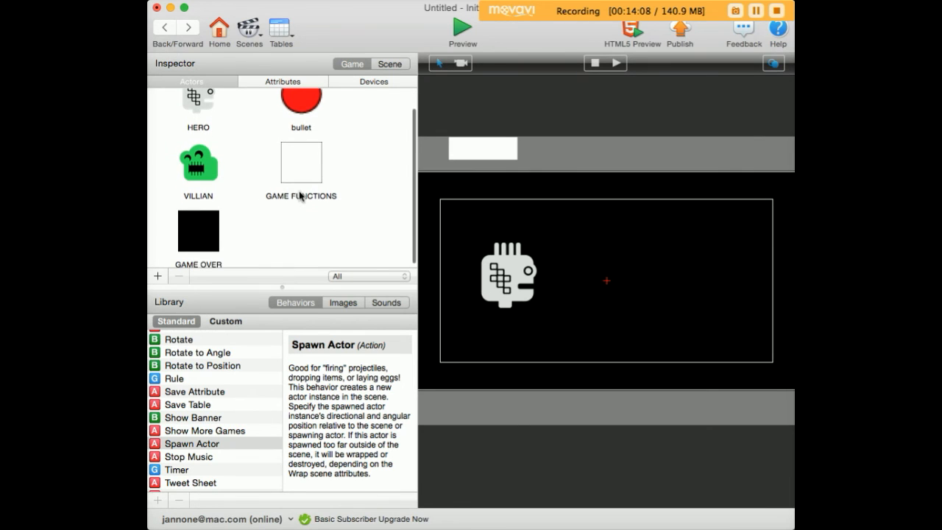
pyautogui.doubleClick(207, 236)
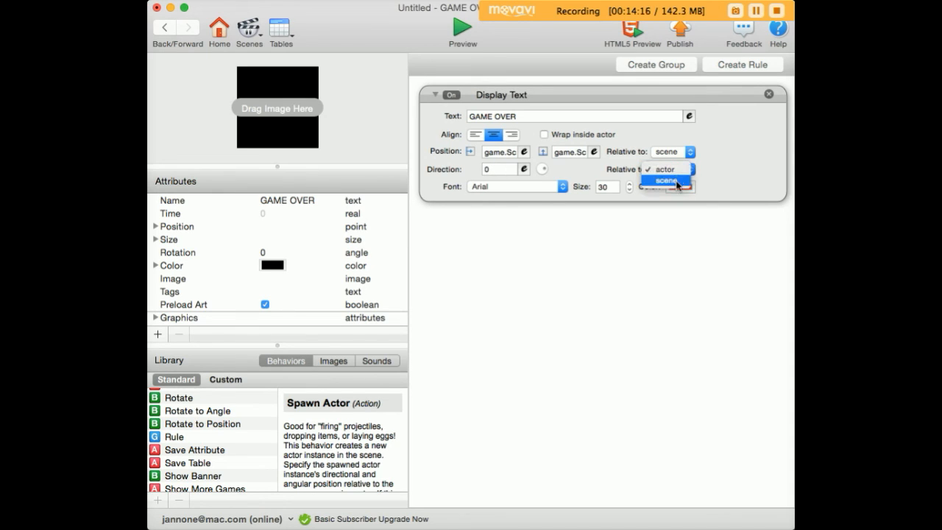
pyautogui.click(462, 33)
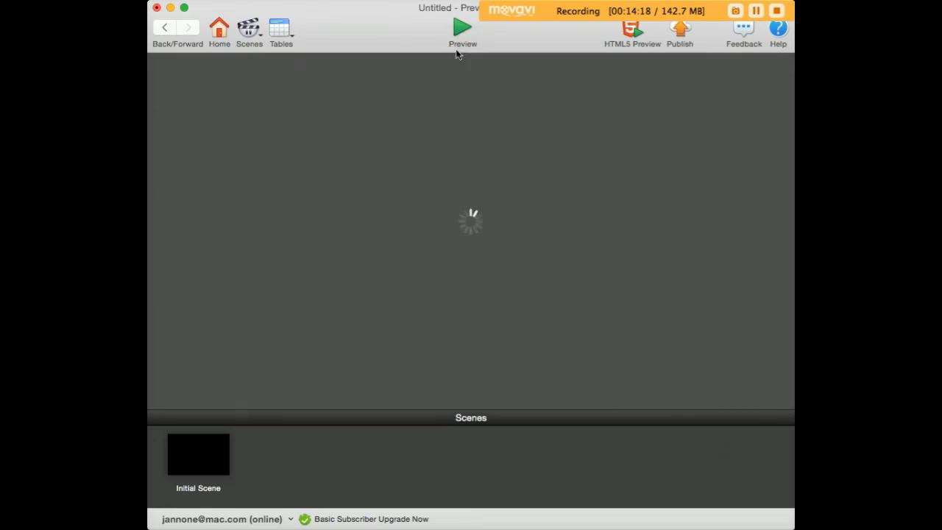